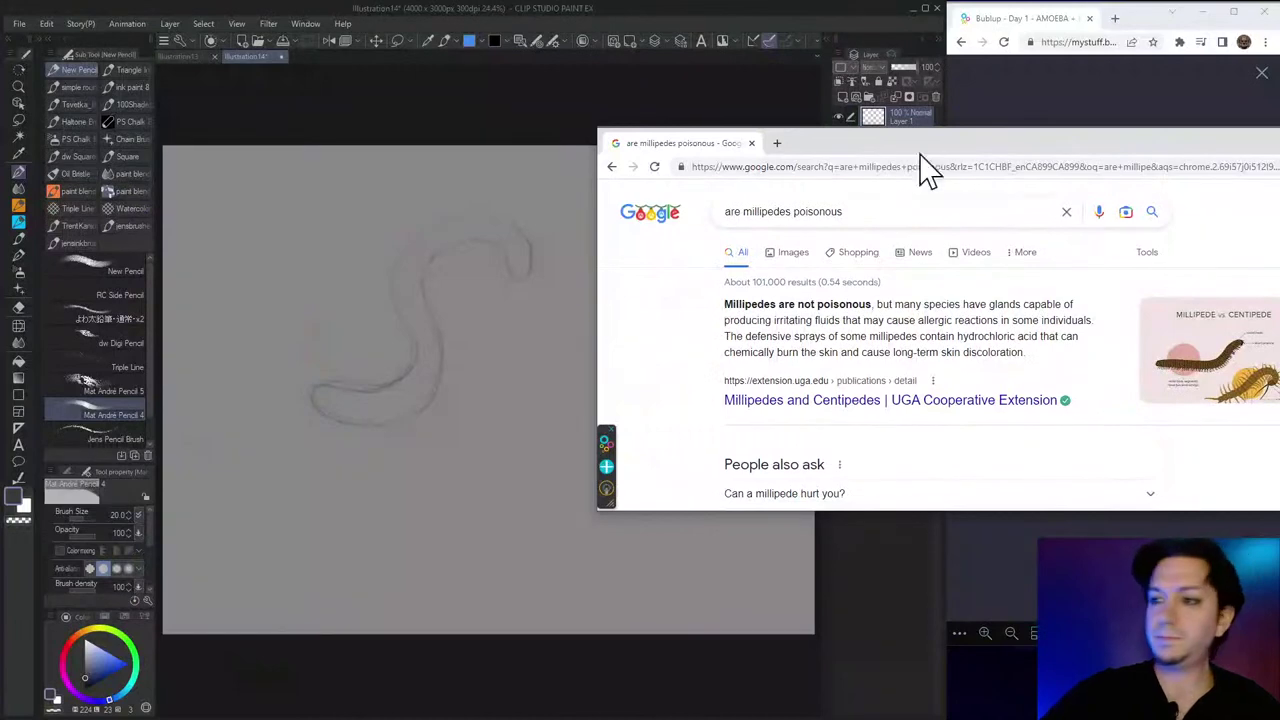
Search Google Images for "hr giger art" and enlarge the browser window to full screen.
left_click(896, 167)
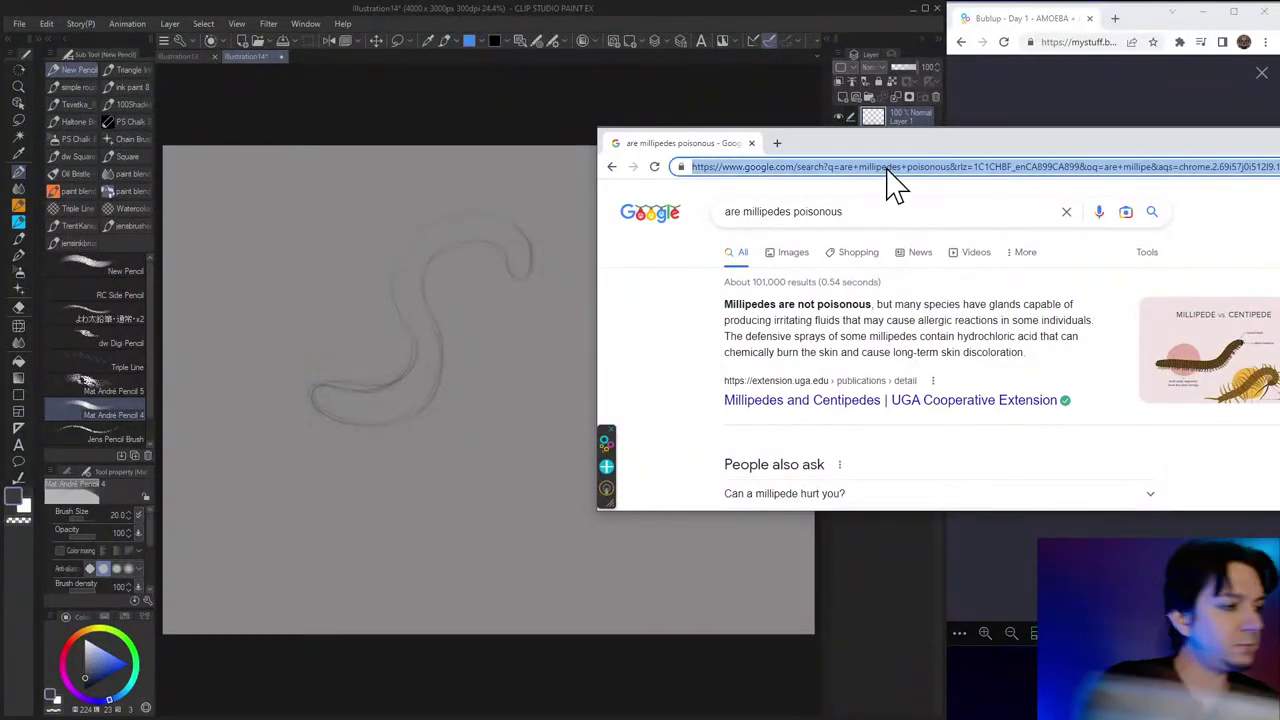
type("https://cambrian.mb.ca")
type("hr geiger")
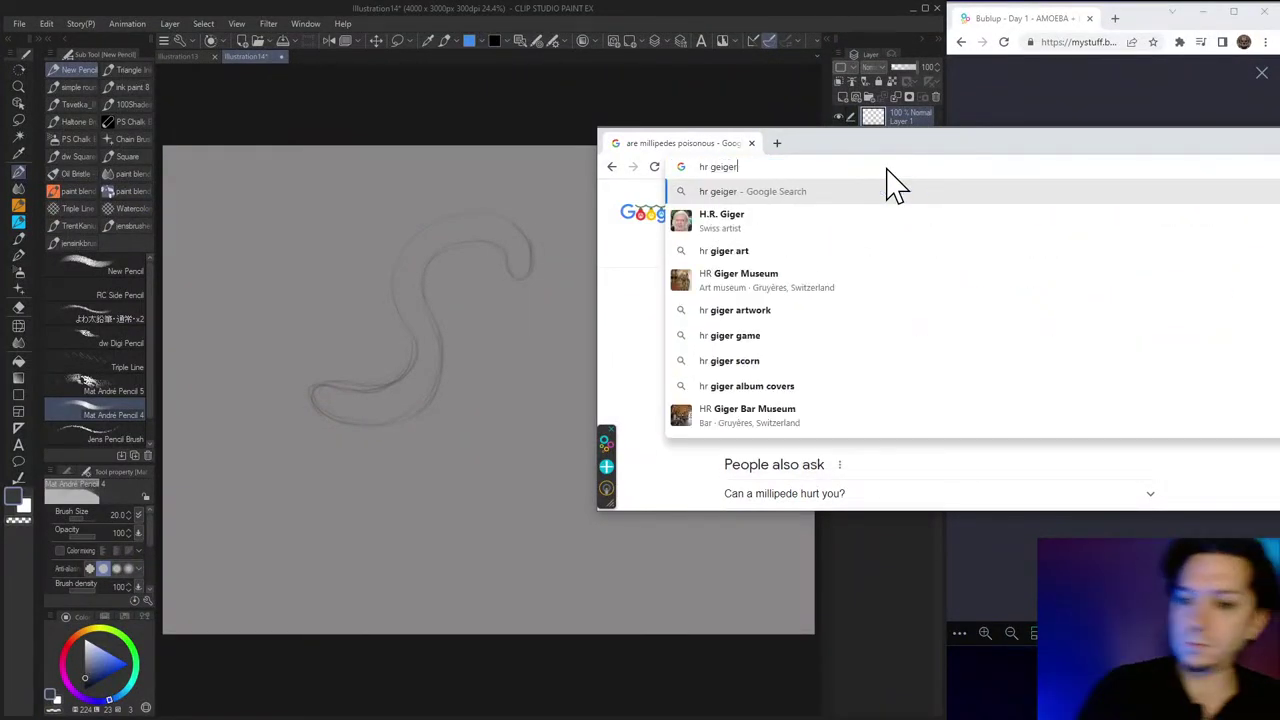
left_click(768, 250)
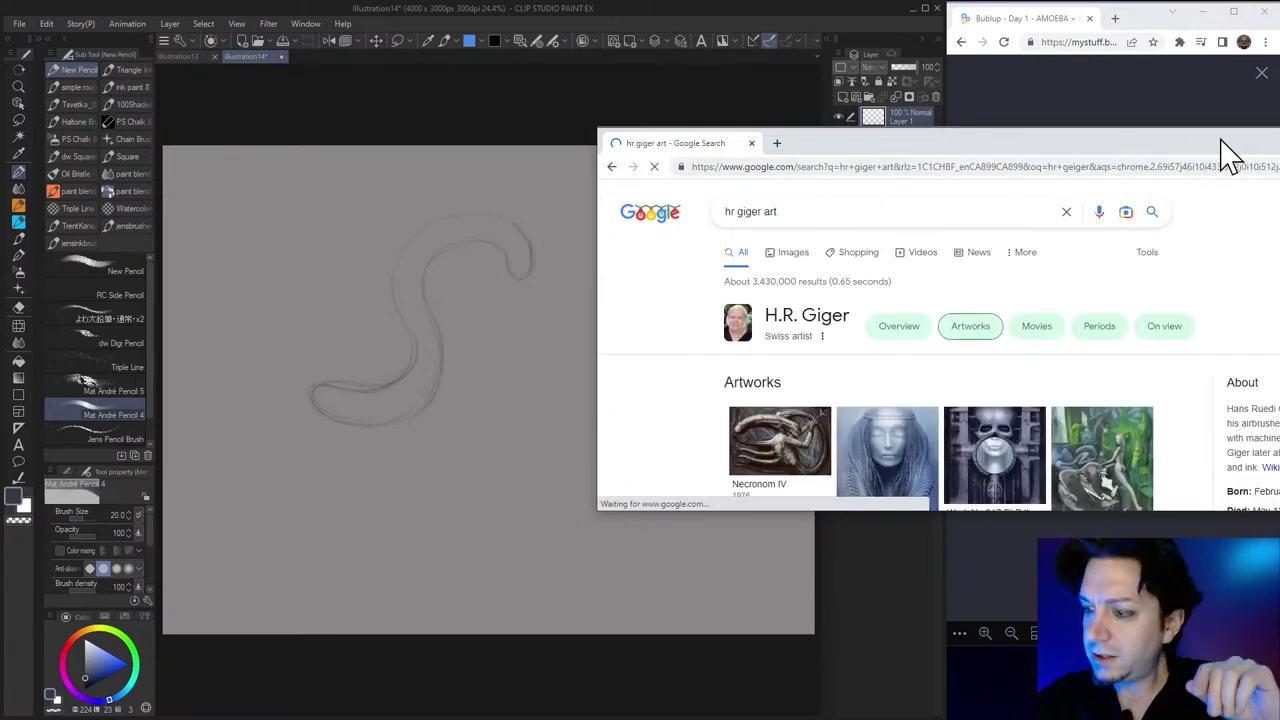
left_click_drag(1225, 138, 833, 146)
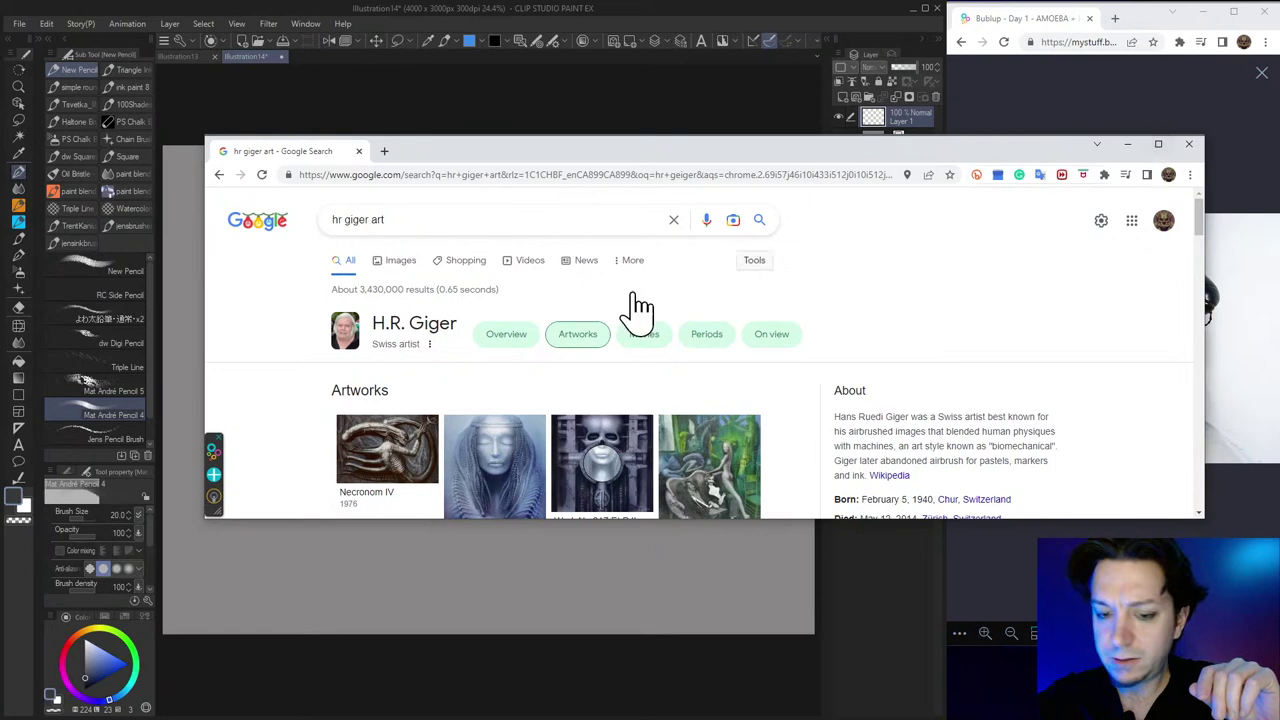
left_click(398, 262)
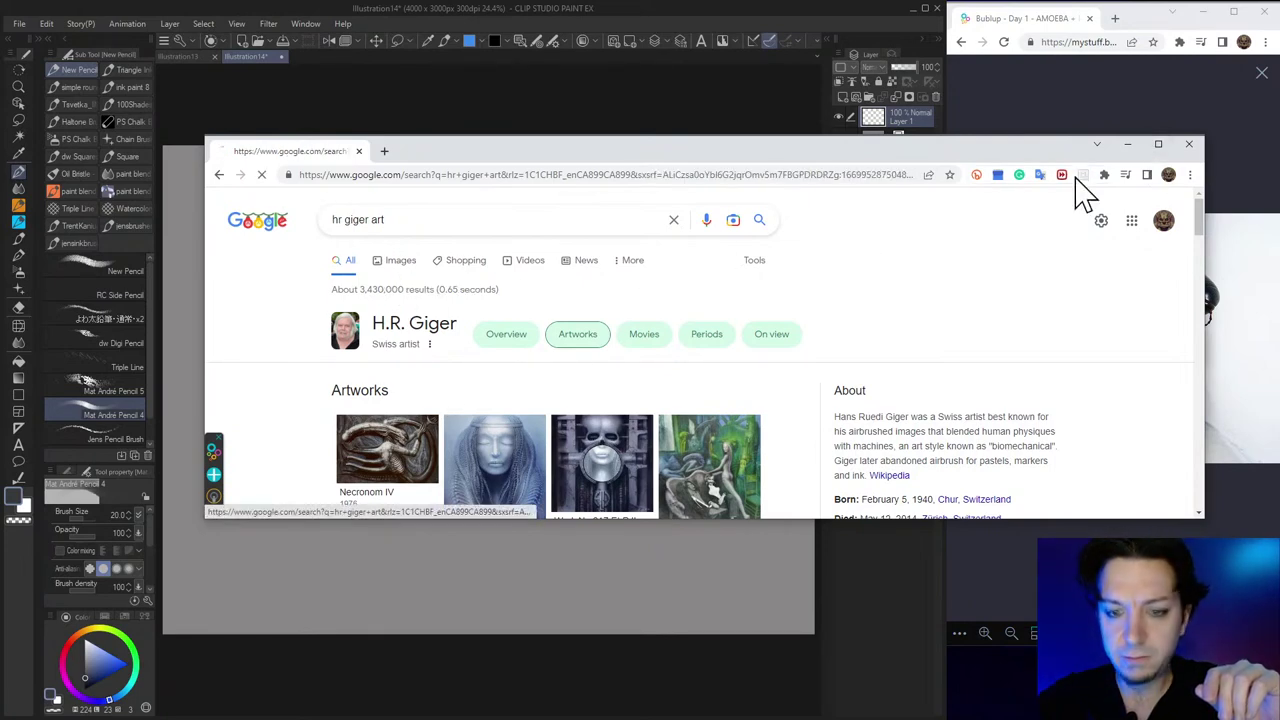
left_click(1158, 145)
scroll(488, 525, "down", 3)
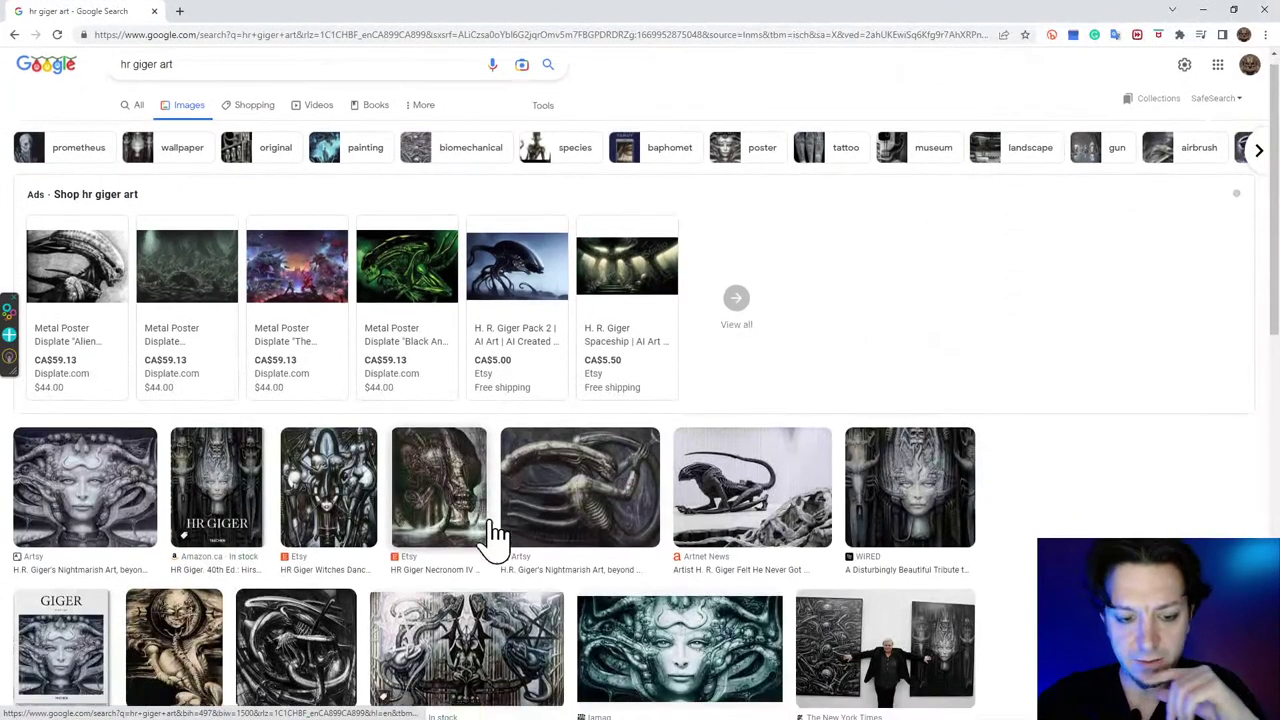
Examine the biomechanical creature, horned face and ribbed tube paintings among the H.R. Giger image results, then return to the canvas.
left_click(601, 430)
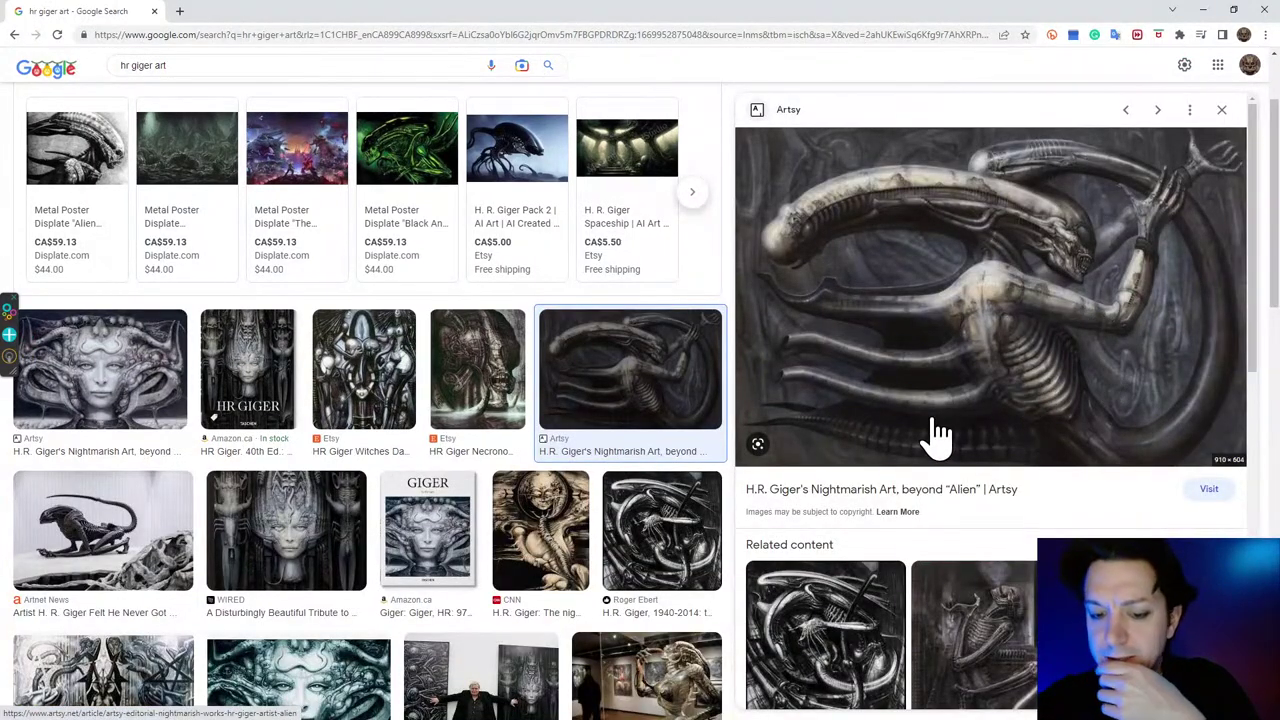
left_click(149, 403)
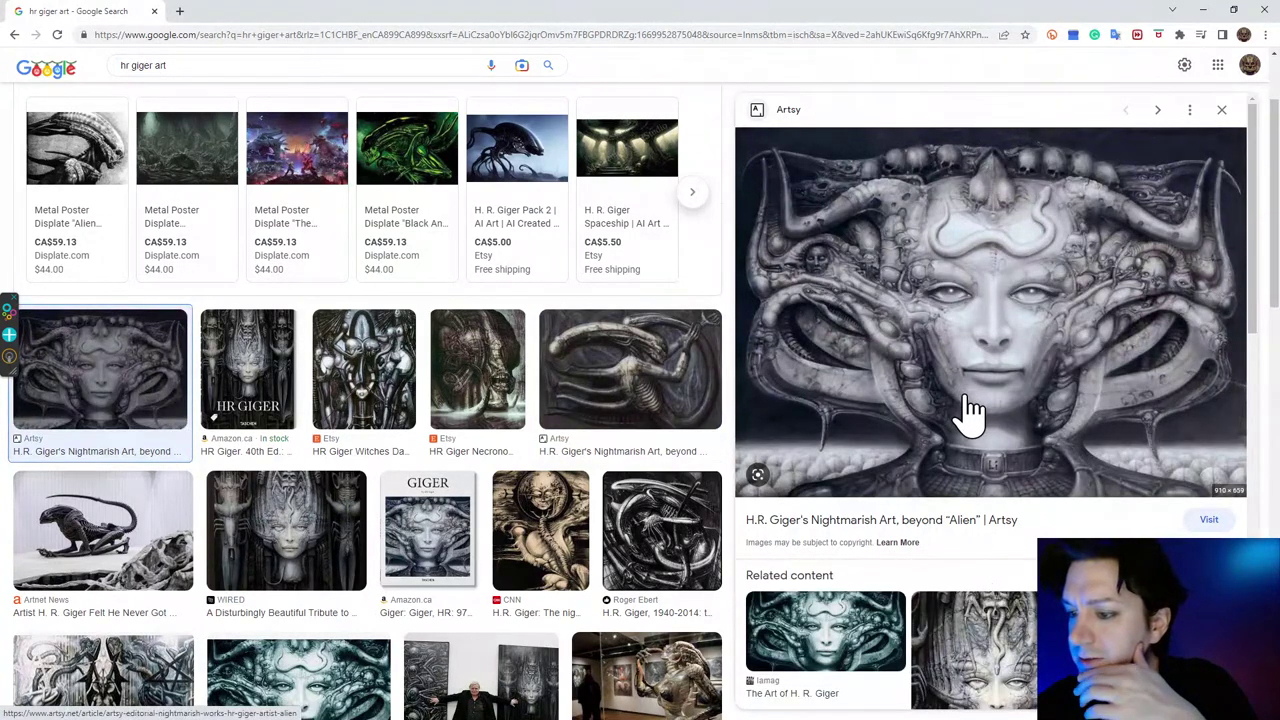
scroll(572, 525, "down", 3)
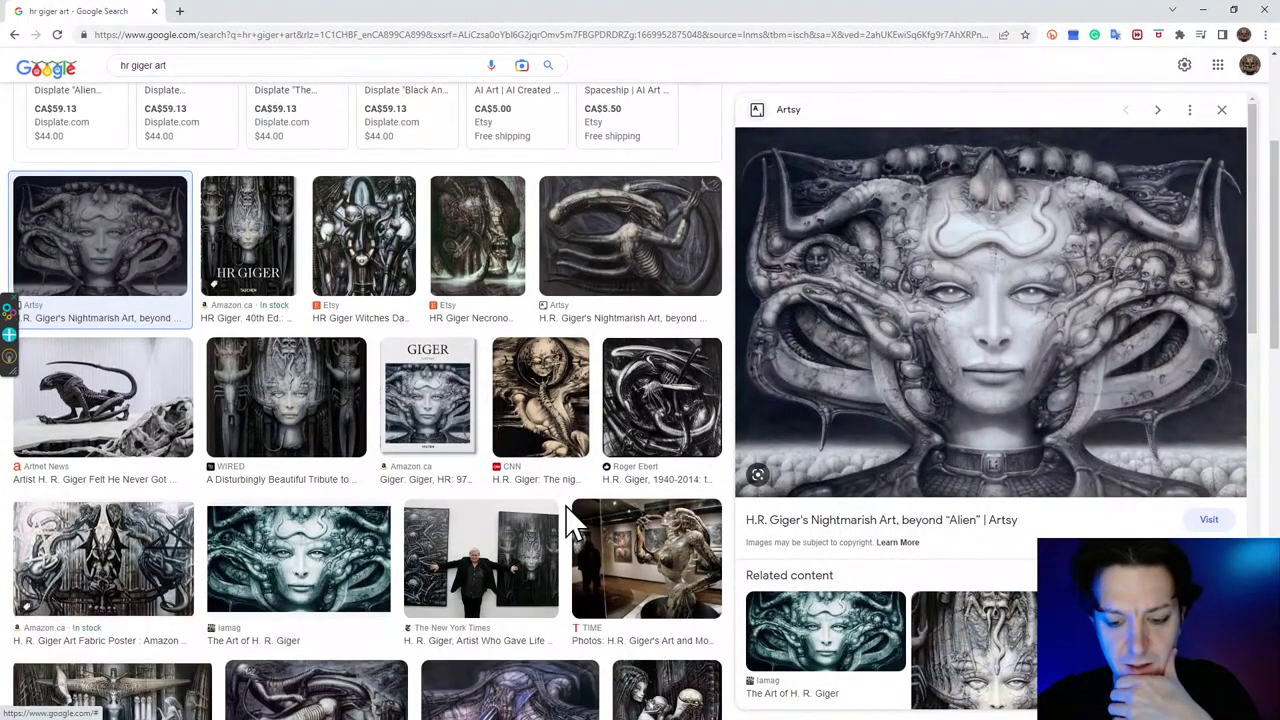
scroll(572, 520, "down", 2)
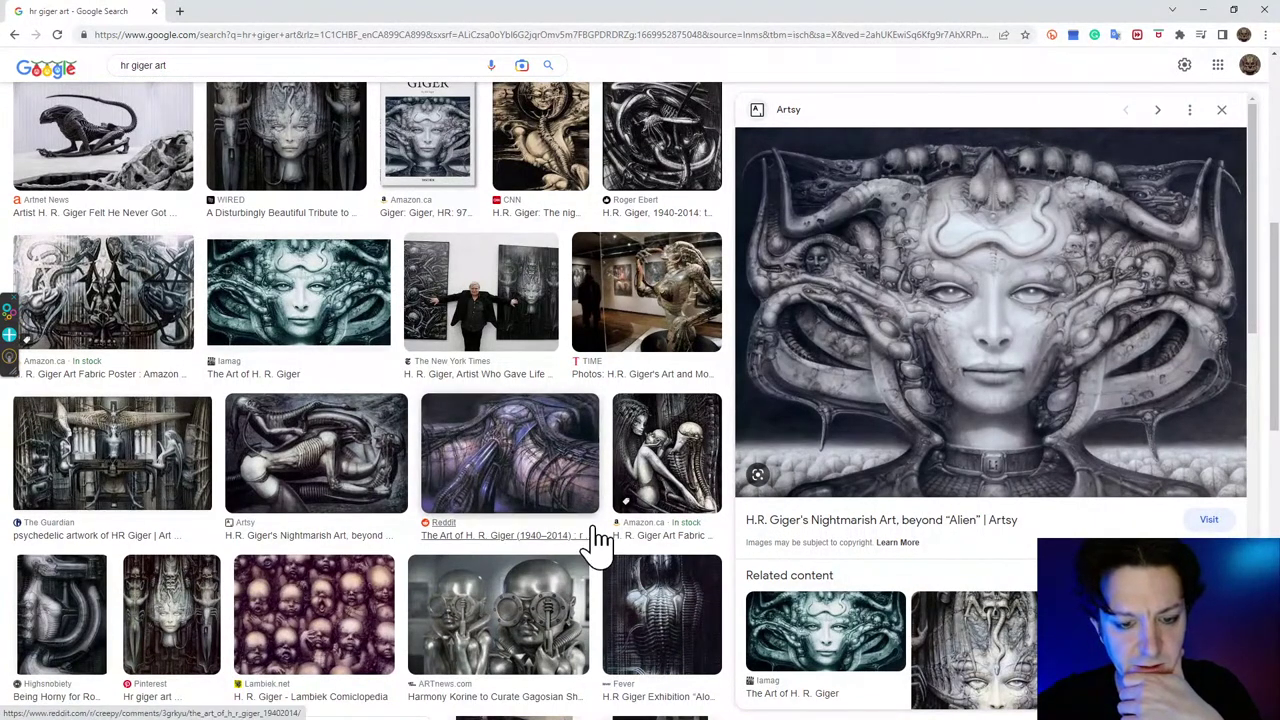
left_click(517, 472)
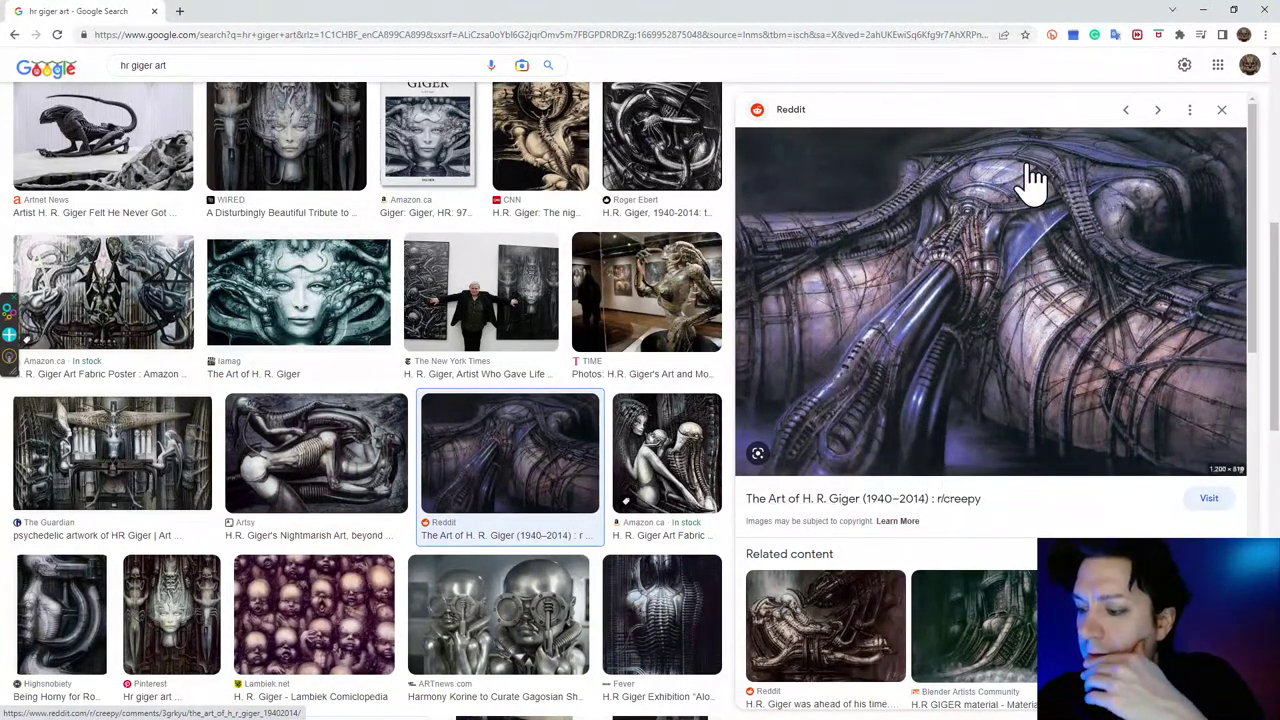
left_click(1203, 10)
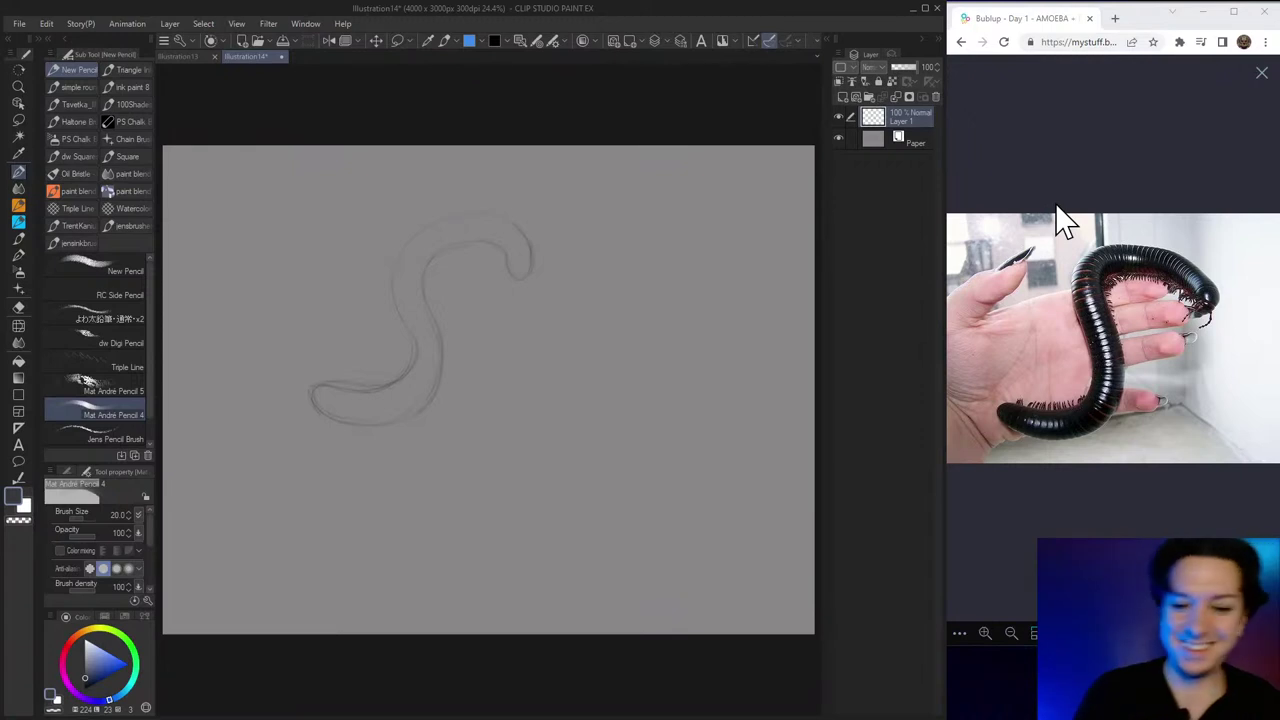
Darken the outline of the S-shaped millipede body and draw curved segment rings along its whole length.
mouse_move(410, 369)
left_mouse_down()
mouse_move(340, 396)
mouse_move(404, 373)
mouse_move(416, 346)
left_mouse_up()
key("ctrl+z")
mouse_move(378, 393)
left_mouse_down()
mouse_move(316, 401)
mouse_move(380, 420)
mouse_move(328, 413)
mouse_move(418, 391)
mouse_move(376, 400)
mouse_move(394, 385)
mouse_move(417, 397)
mouse_move(439, 372)
left_mouse_up()
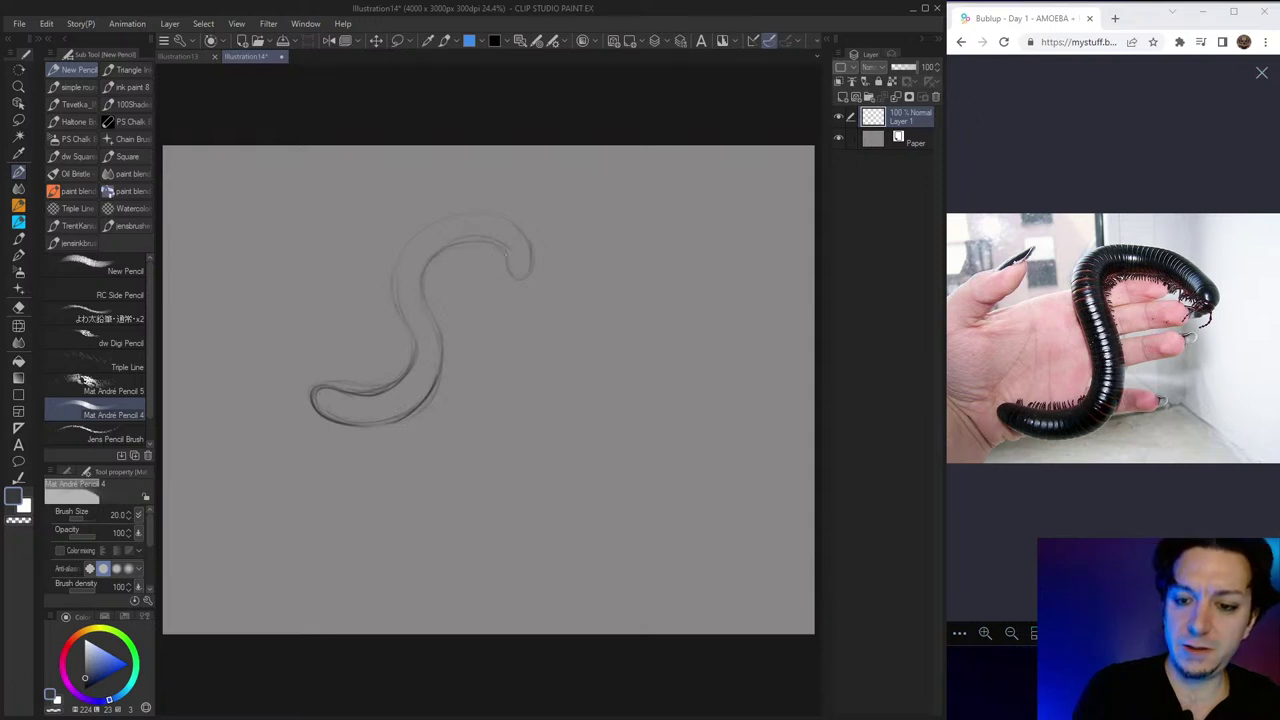
left_click_drag(563, 457, 562, 457)
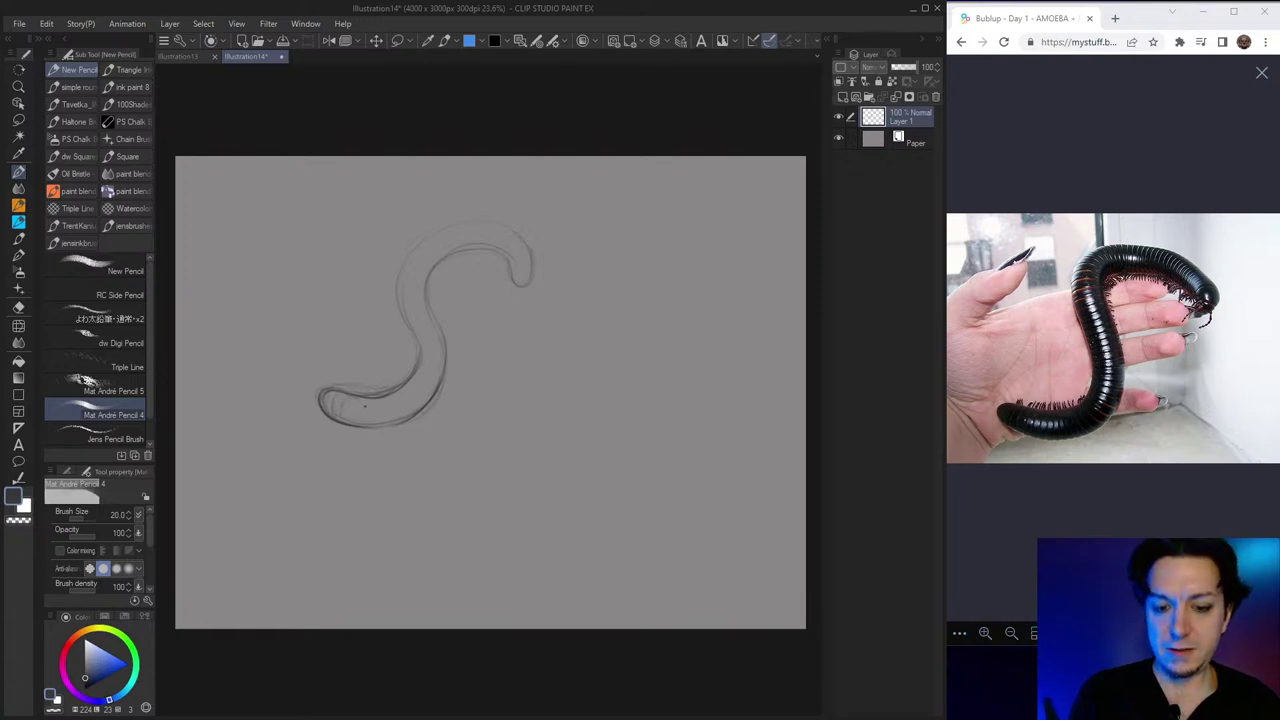
mouse_move(354, 398)
left_mouse_down()
mouse_move(351, 421)
mouse_move(384, 420)
left_mouse_up()
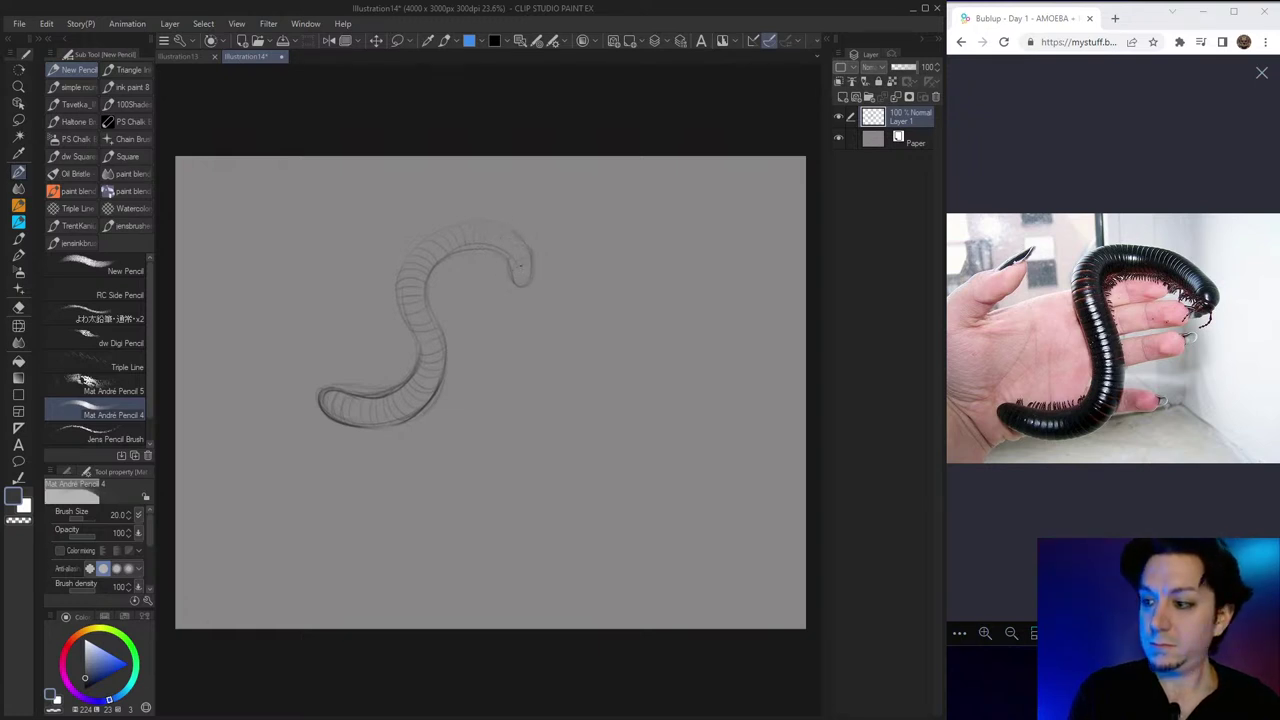
Sketch the millipede's head with curved feelers, add rows of short legs along the inner curves, and darken the lower body's outer edge.
left_click_drag(513, 260, 533, 265)
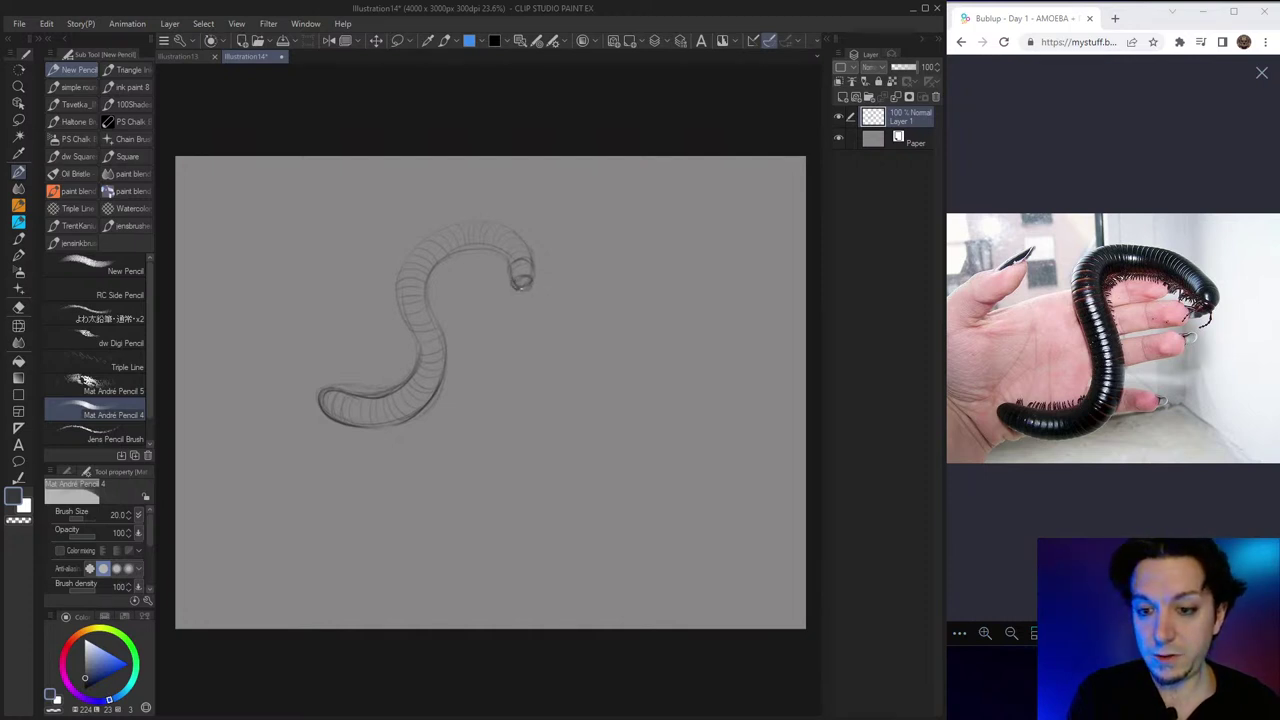
left_click_drag(521, 288, 515, 305)
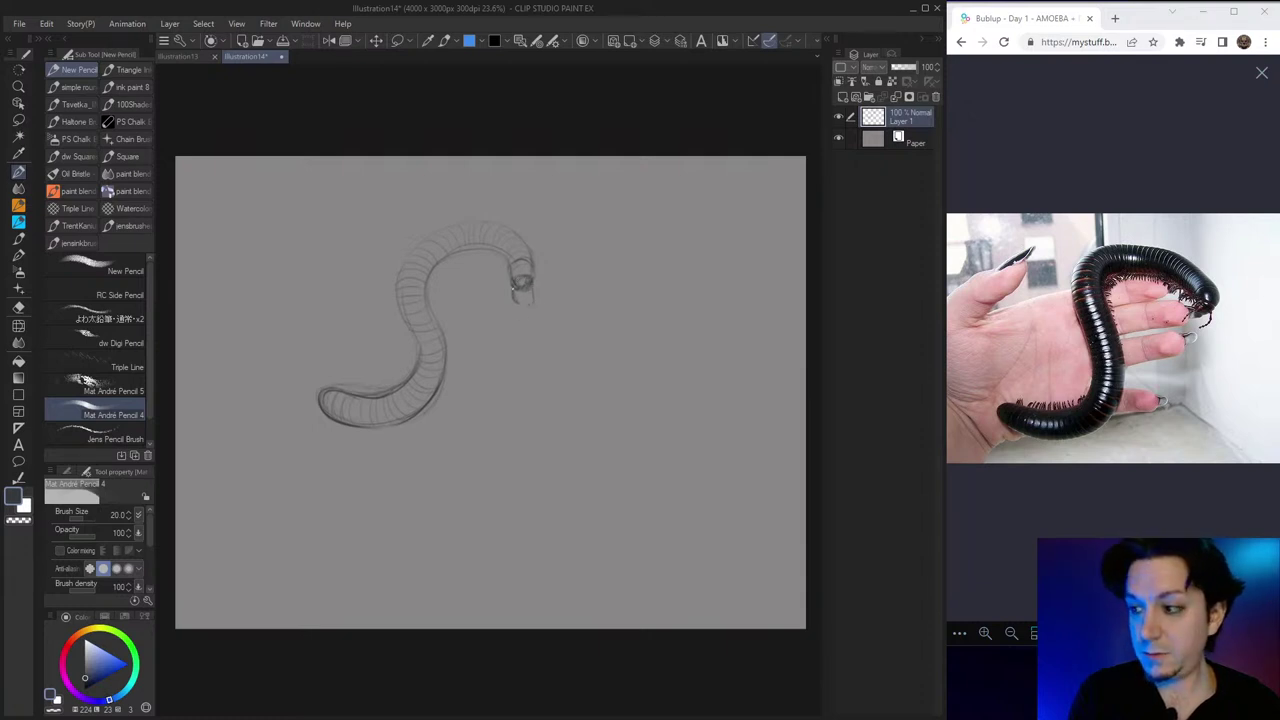
left_click_drag(514, 285, 508, 303)
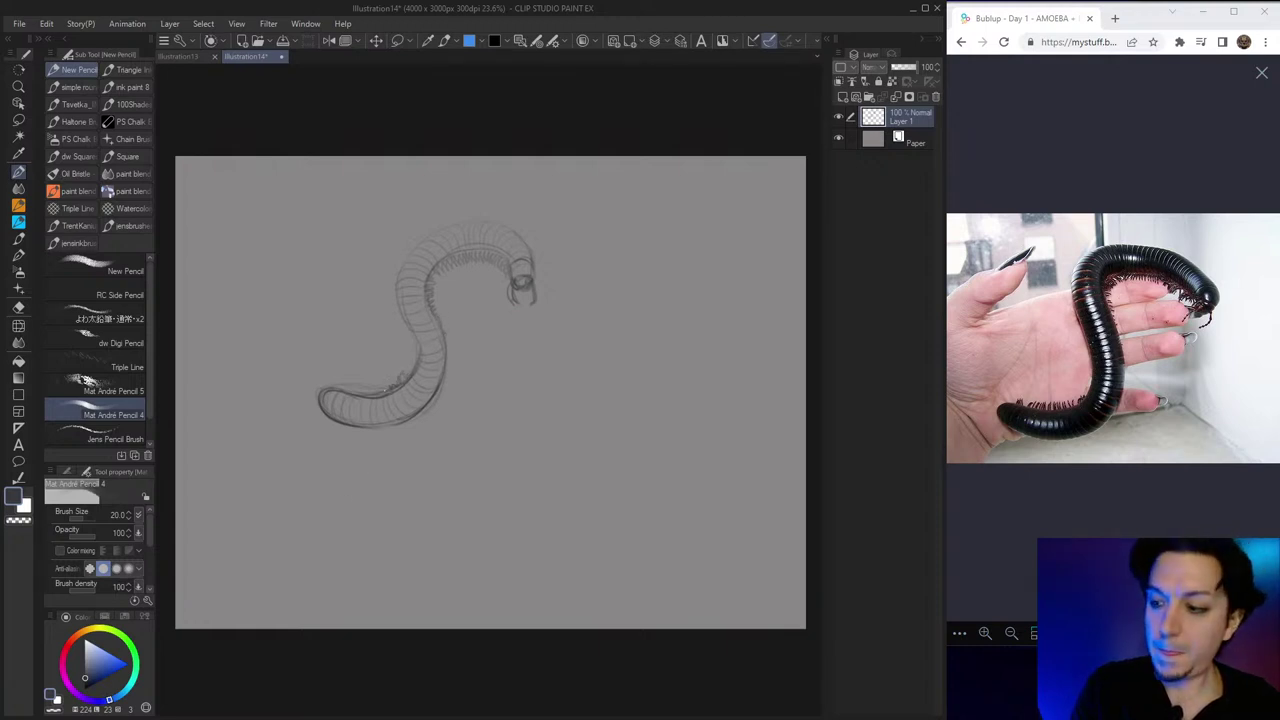
left_click_drag(372, 397, 332, 379)
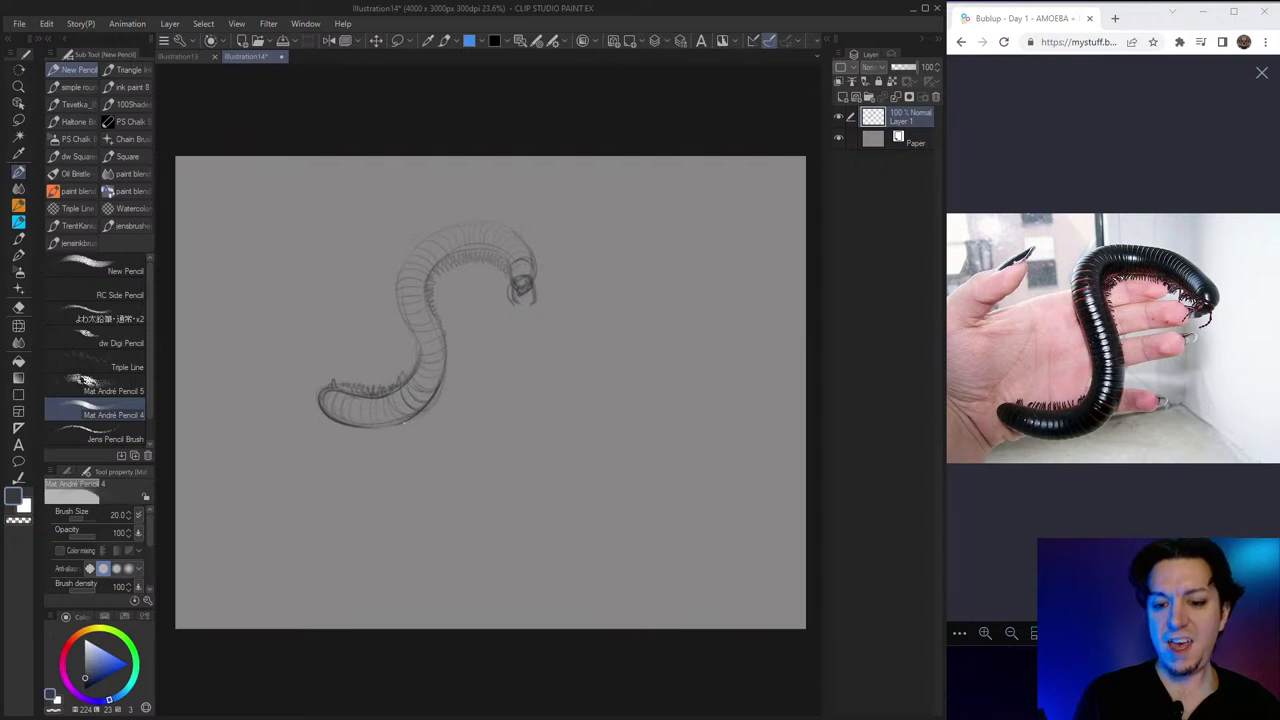
mouse_move(440, 376)
left_mouse_down()
mouse_move(419, 379)
mouse_move(430, 366)
left_mouse_up()
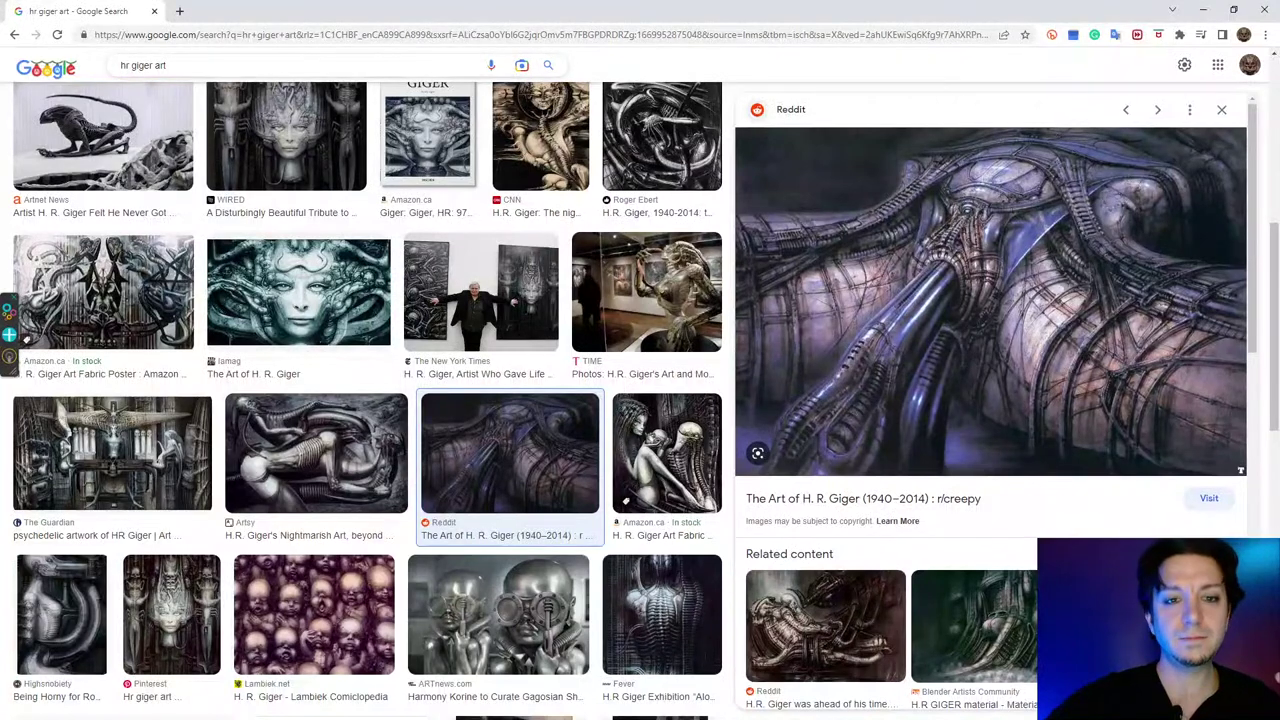
Search Google Images for "bobbit worms" and open the Wikipedia Eunice aphroditois photo in the preview.
left_click_drag(168, 65, 112, 66)
type("b")
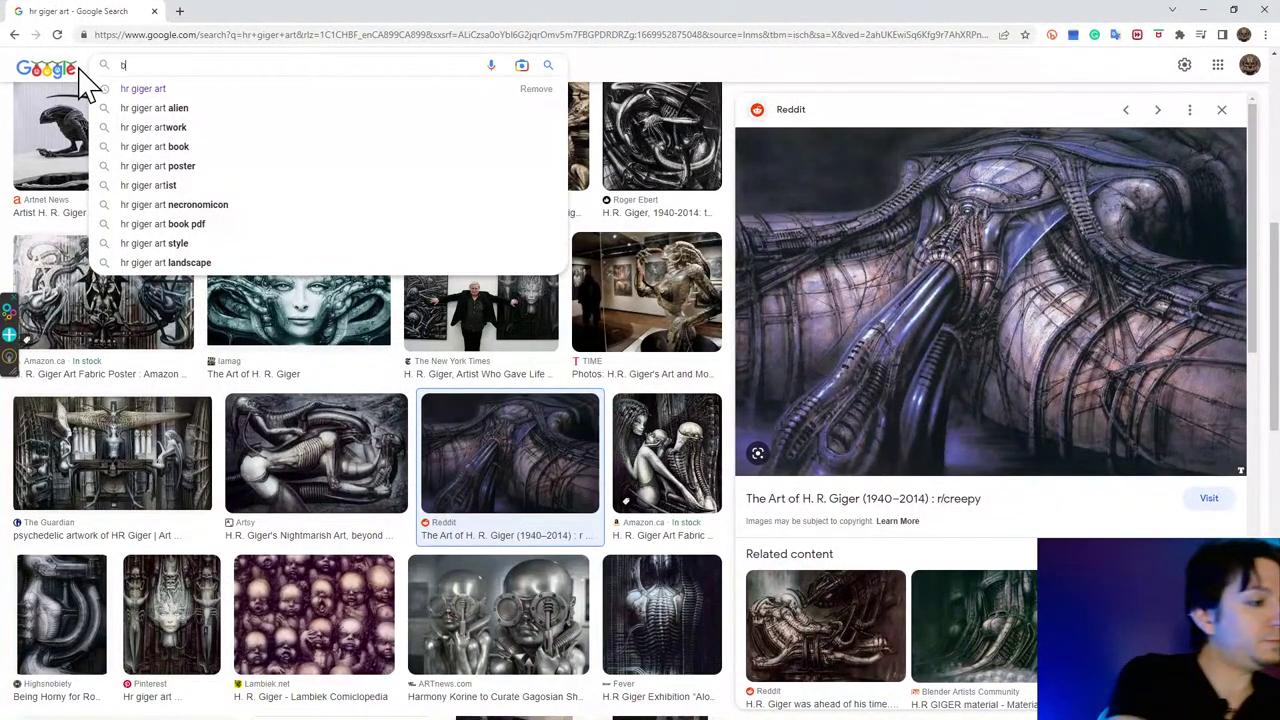
type("obbit worm")
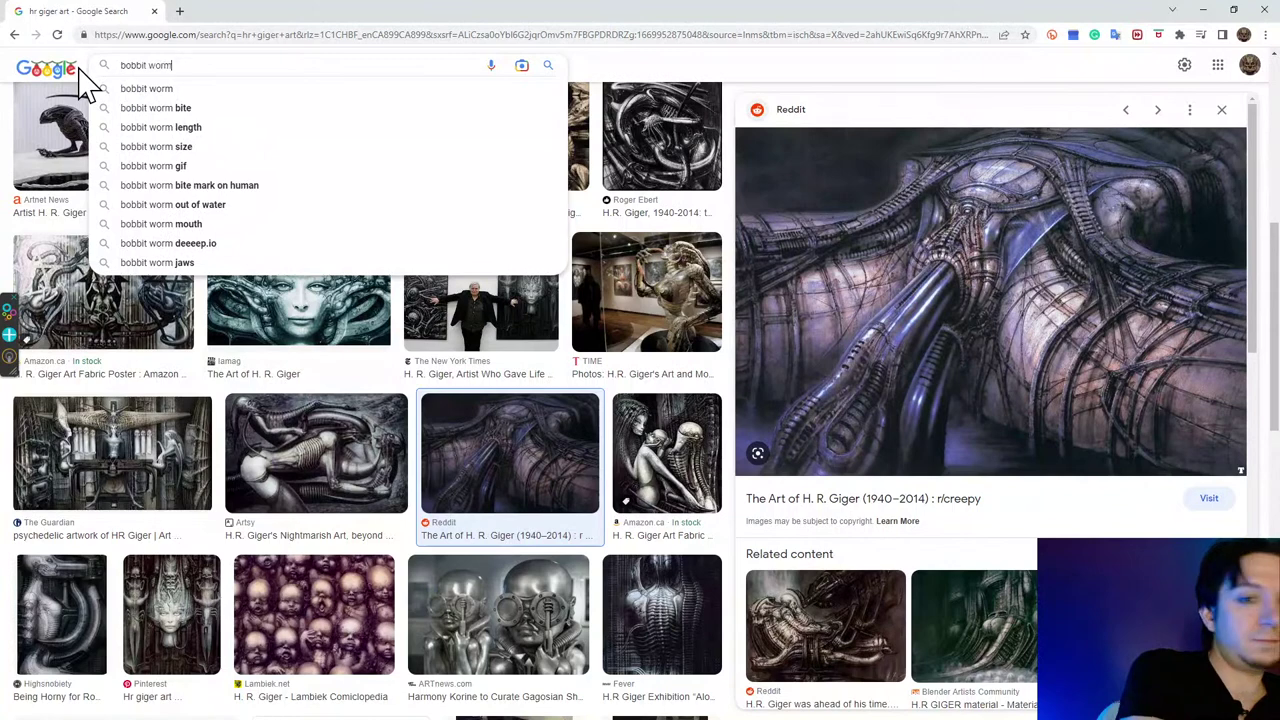
type("s")
key("Return")
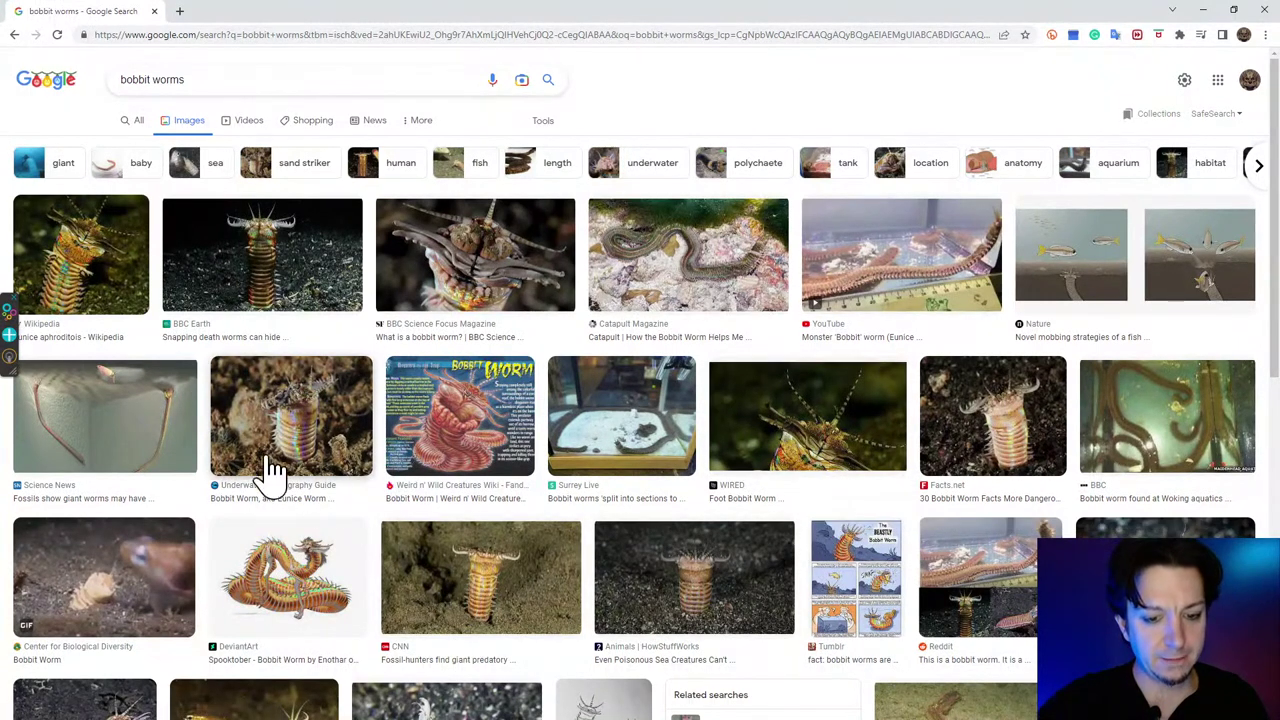
left_click(114, 286)
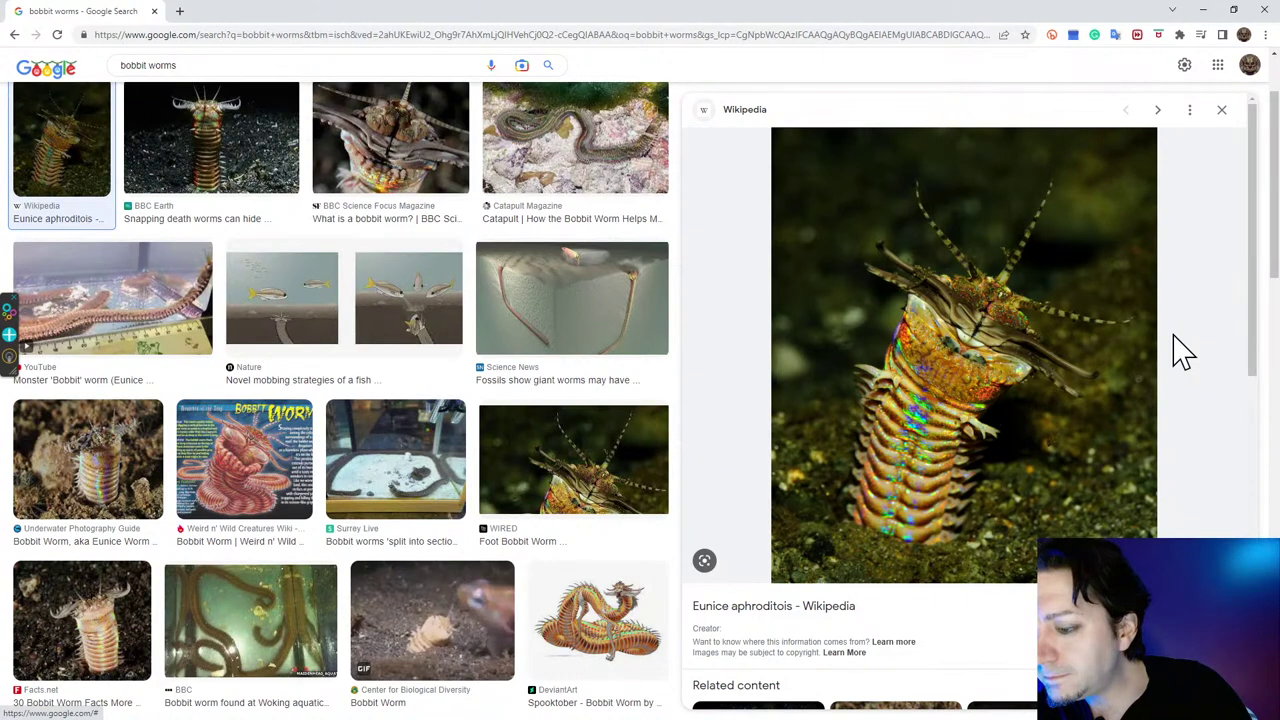
Shrink the bobbit worm browser window, place it beside the canvas, and narrow the Clip Studio Paint window to fit next to it.
left_click(1233, 10)
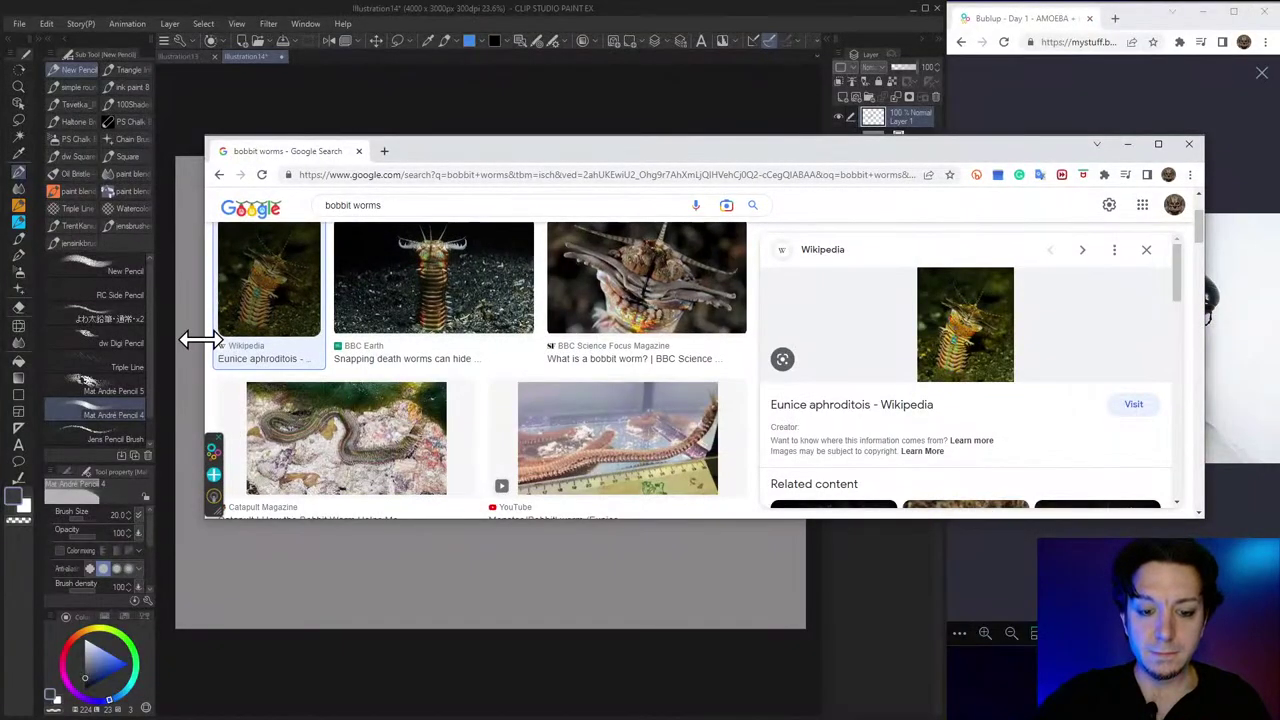
left_click_drag(200, 340, 872, 340)
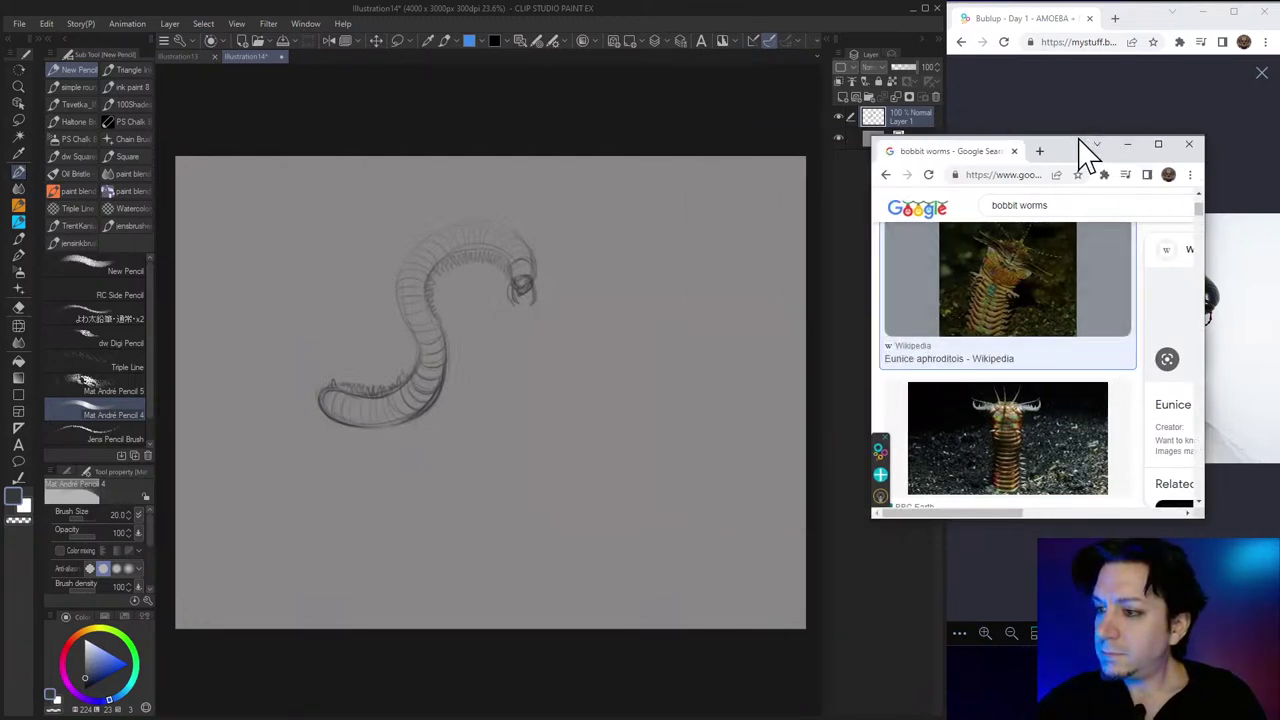
left_click_drag(1089, 140, 1046, 14)
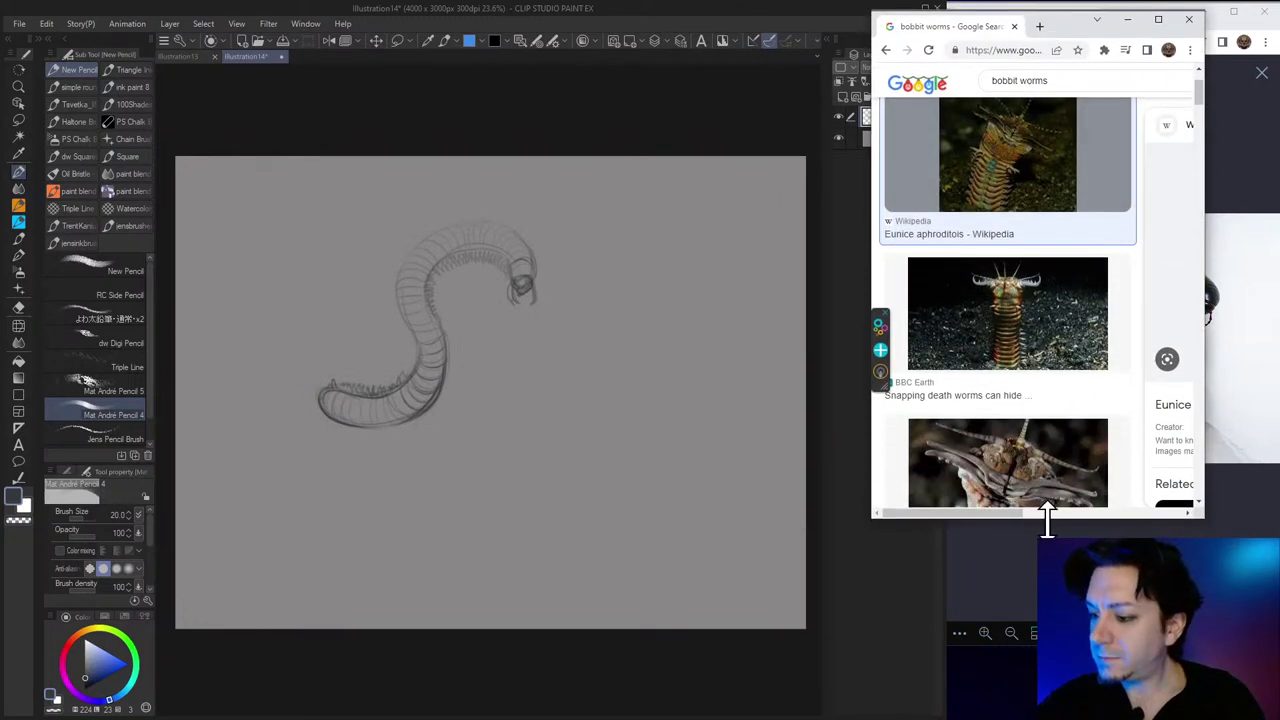
left_click_drag(1046, 517, 1046, 584)
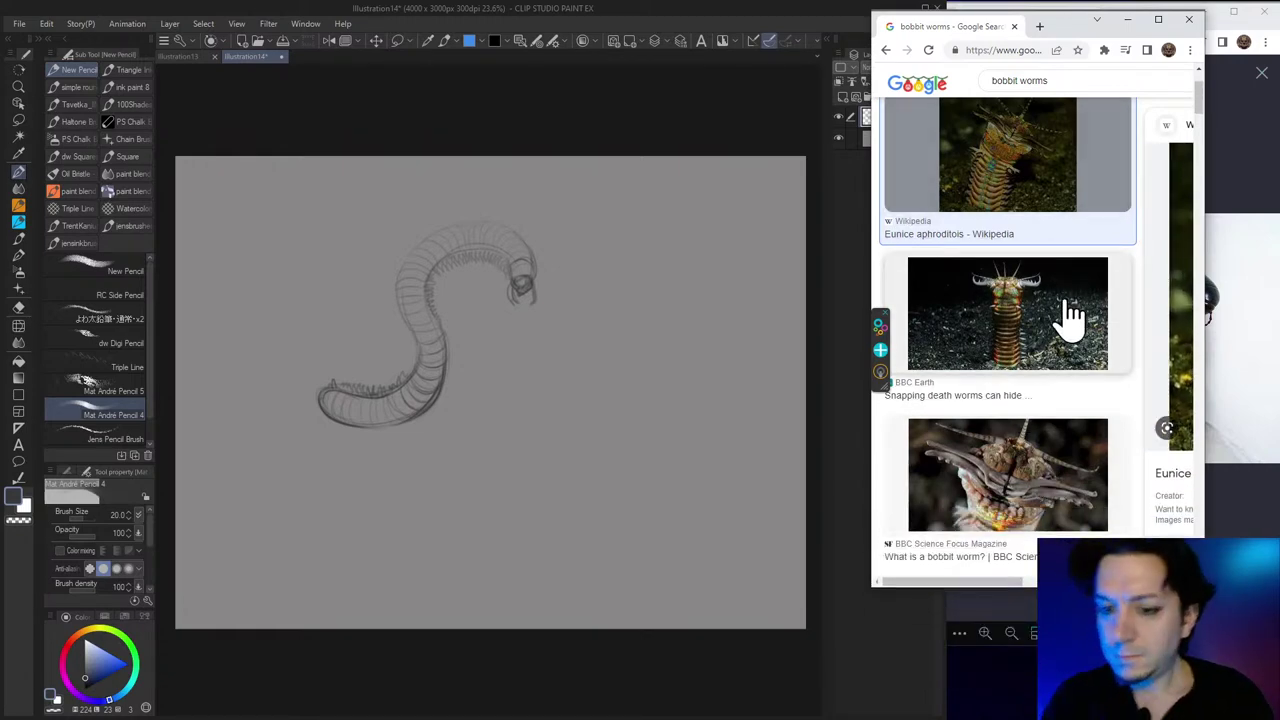
mouse_move(873, 298)
left_mouse_down()
mouse_move(946, 296)
mouse_move(889, 302)
left_mouse_up()
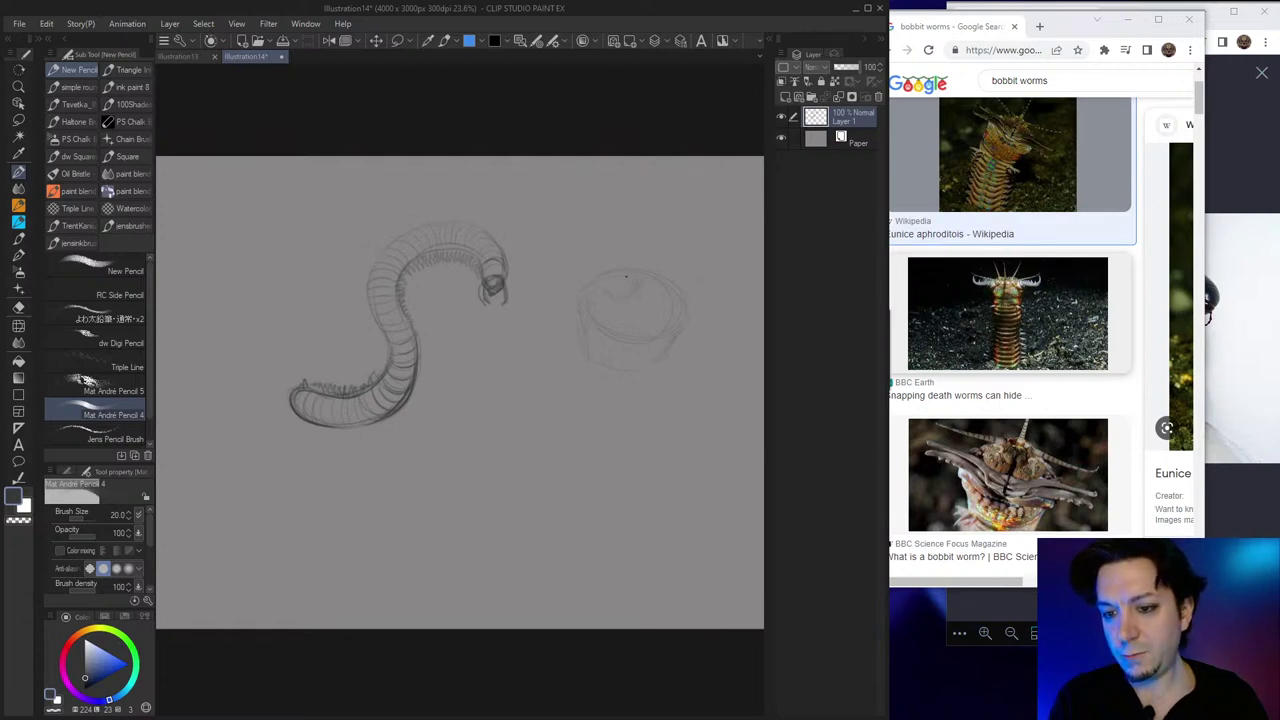
Rough in a bobbit worm head beside the millipede, with long antennae, wide open jaws, a rounded segmented neck and small side spikes.
left_click_drag(640, 288, 668, 305)
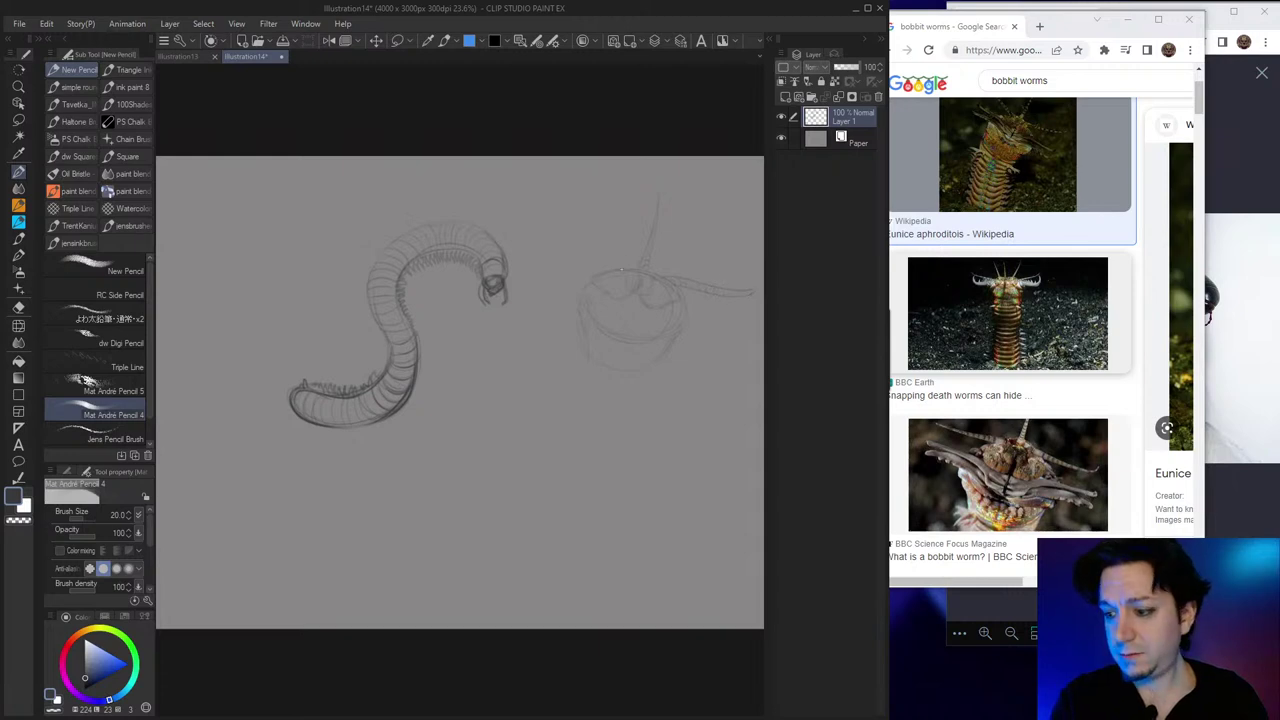
left_click_drag(595, 259, 544, 242)
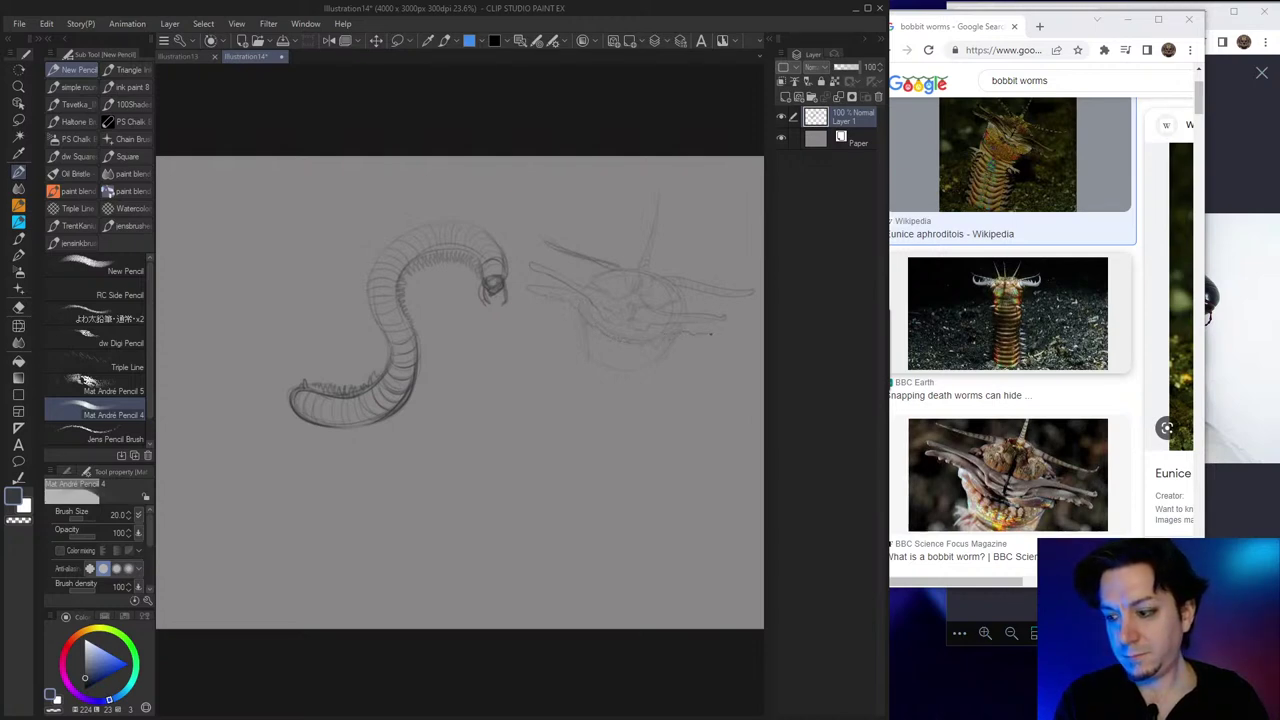
left_click_drag(720, 334, 735, 327)
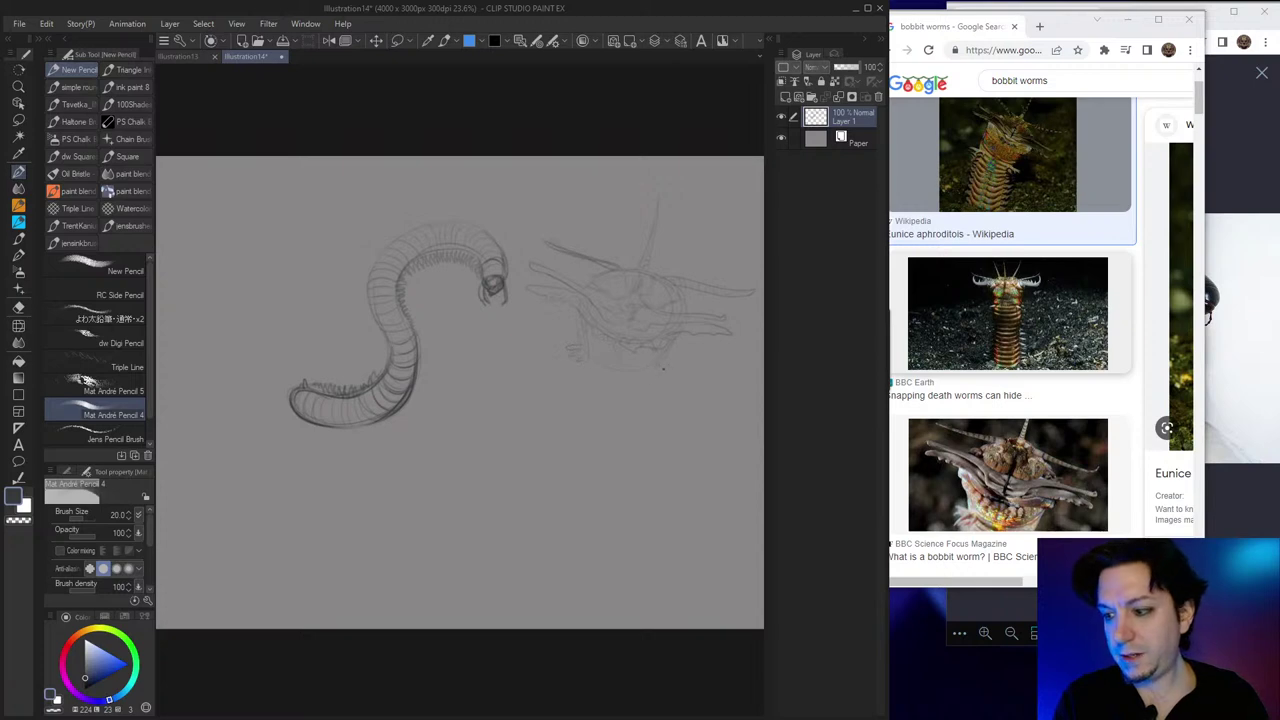
left_click_drag(656, 364, 667, 375)
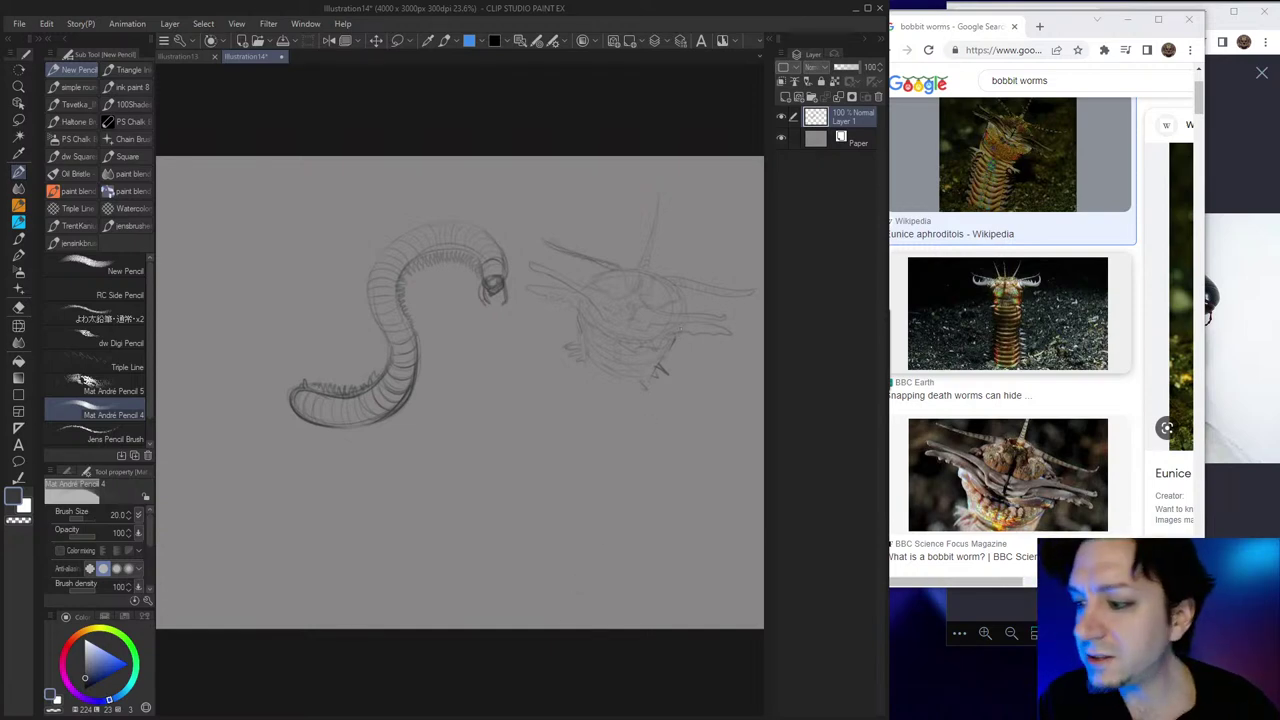
Define the bobbit worm's toothed, hook-tipped jaws, antennae and head contours with darker pencil lines.
mouse_move(672, 327)
left_mouse_down()
mouse_move(732, 324)
mouse_move(737, 311)
mouse_move(735, 333)
mouse_move(688, 332)
left_mouse_up()
mouse_move(570, 284)
left_mouse_down()
mouse_move(570, 297)
mouse_move(554, 279)
mouse_move(525, 293)
mouse_move(613, 296)
mouse_move(553, 246)
left_mouse_up()
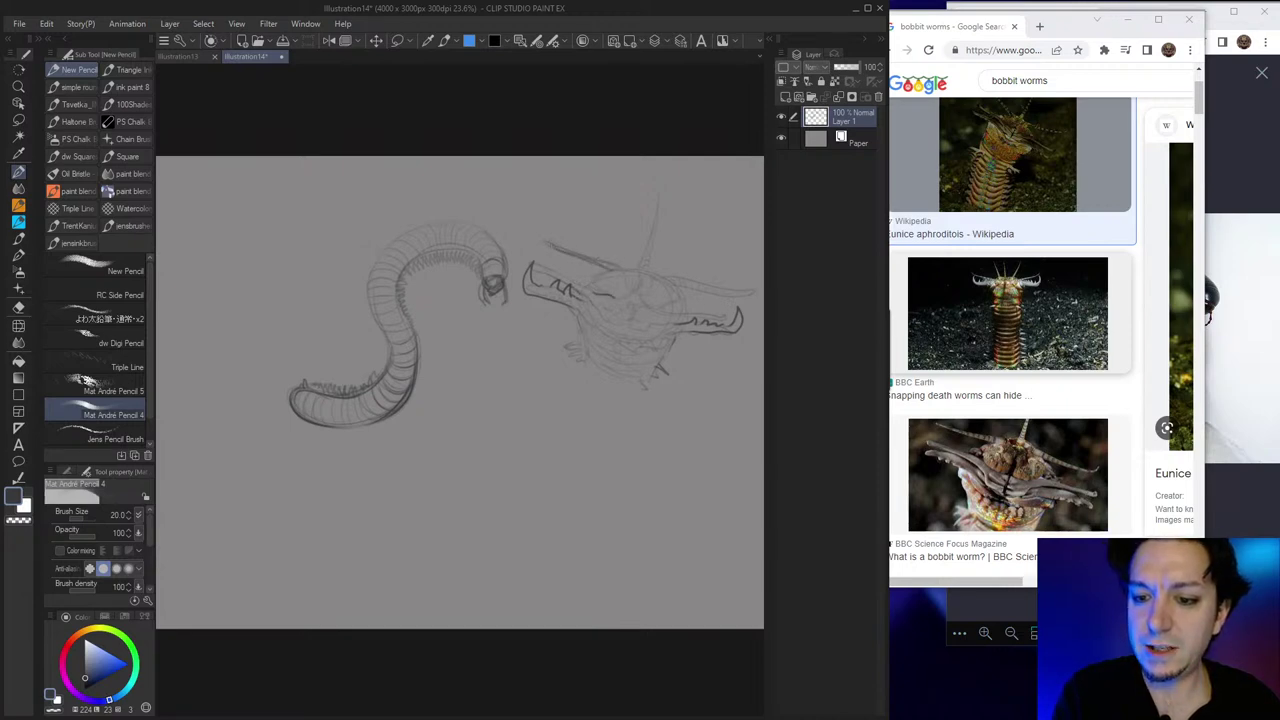
mouse_move(640, 264)
left_mouse_down()
mouse_move(659, 190)
mouse_move(657, 228)
left_mouse_up()
mouse_move(678, 279)
left_mouse_down()
mouse_move(751, 294)
mouse_move(674, 289)
left_mouse_up()
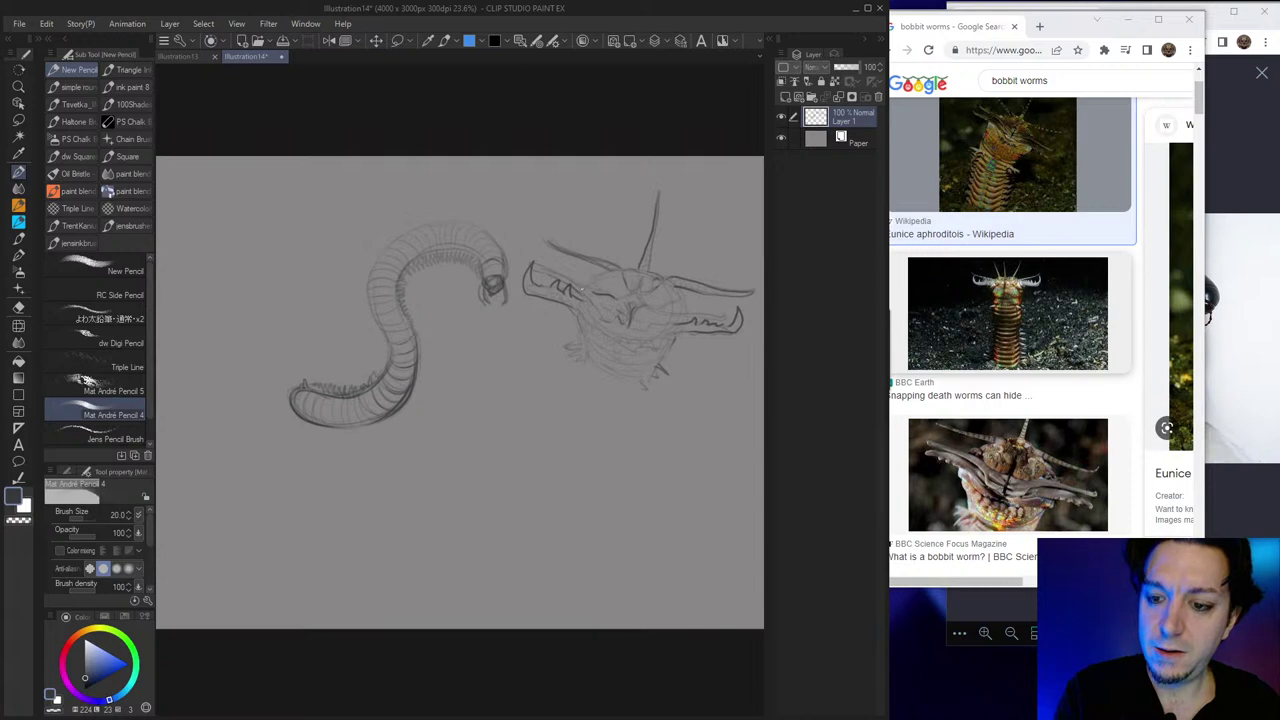
mouse_move(582, 289)
left_mouse_down()
mouse_move(652, 293)
mouse_move(683, 302)
left_mouse_up()
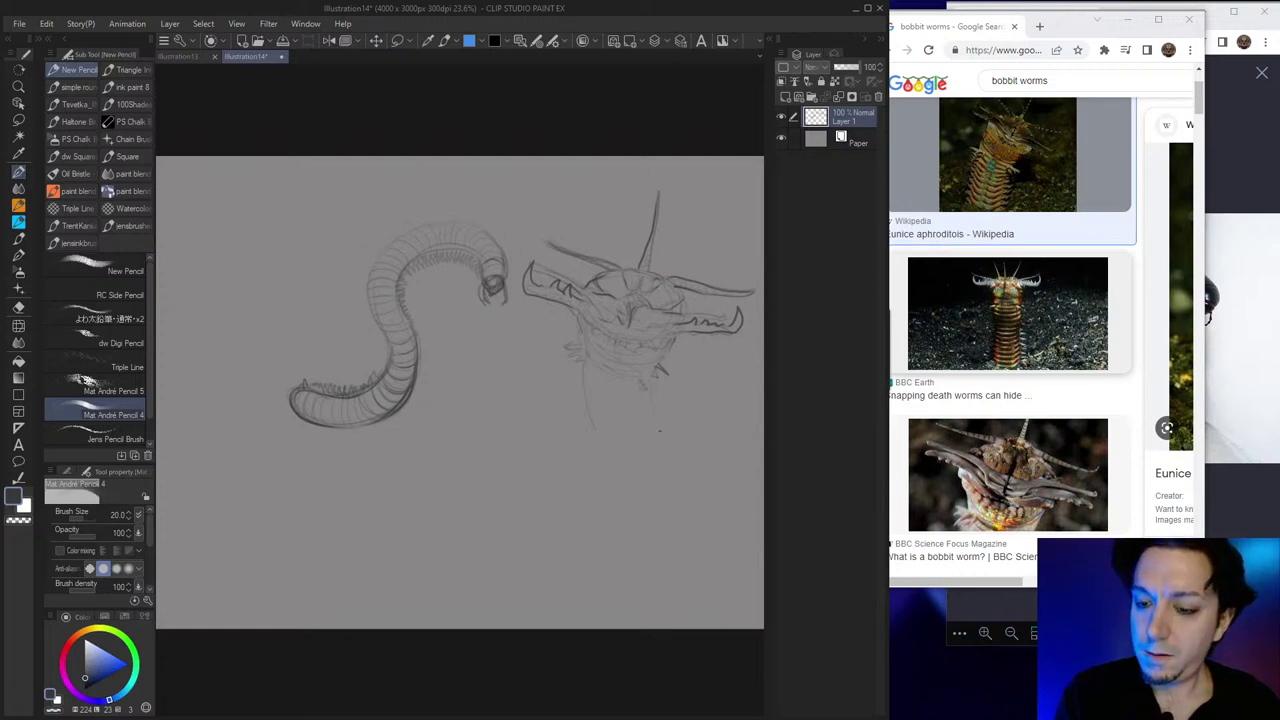
Extend the bobbit worm's body downward with side contours, small spikes along both edges and curved segment lines across it.
left_click_drag(655, 368, 658, 428)
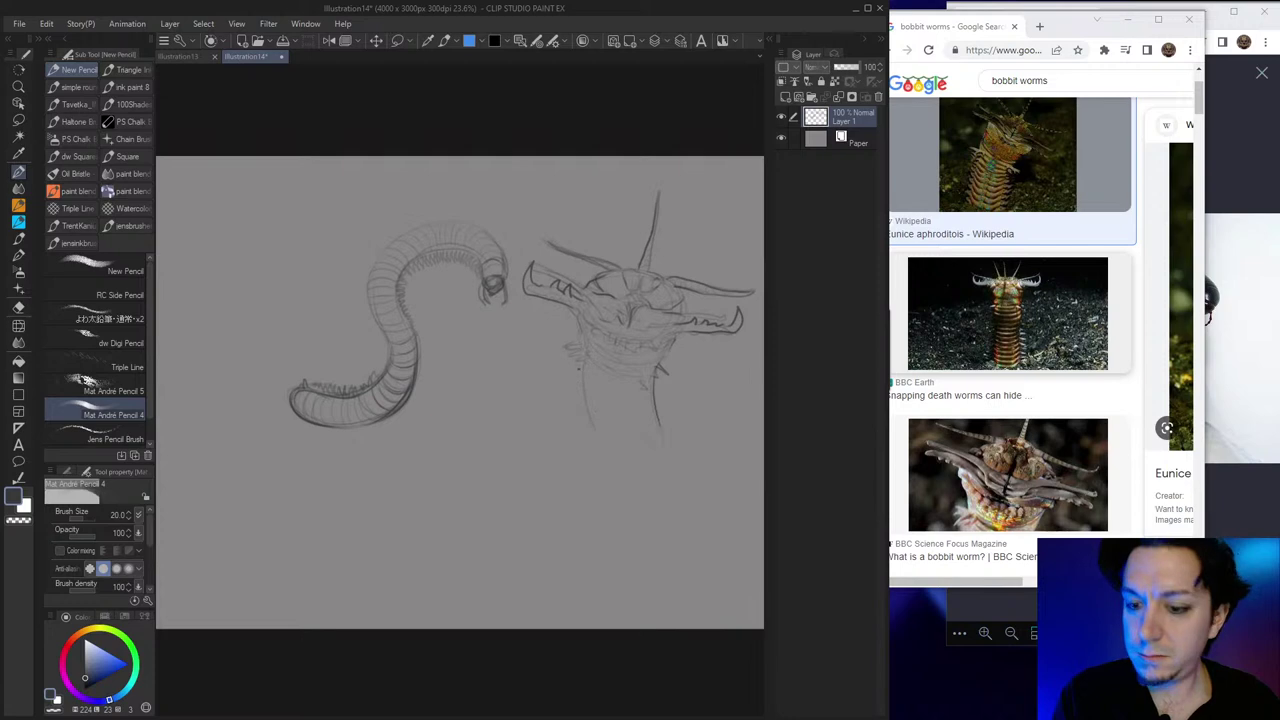
left_click_drag(570, 385, 580, 396)
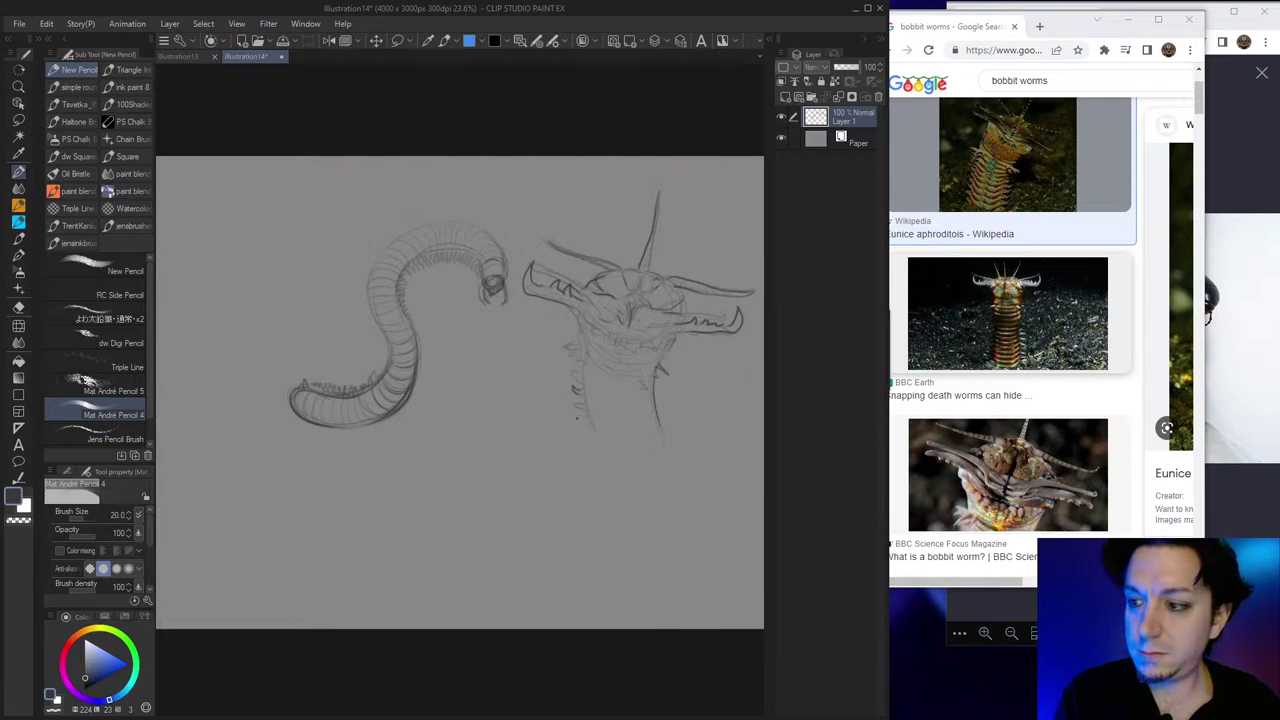
left_click_drag(658, 397, 665, 423)
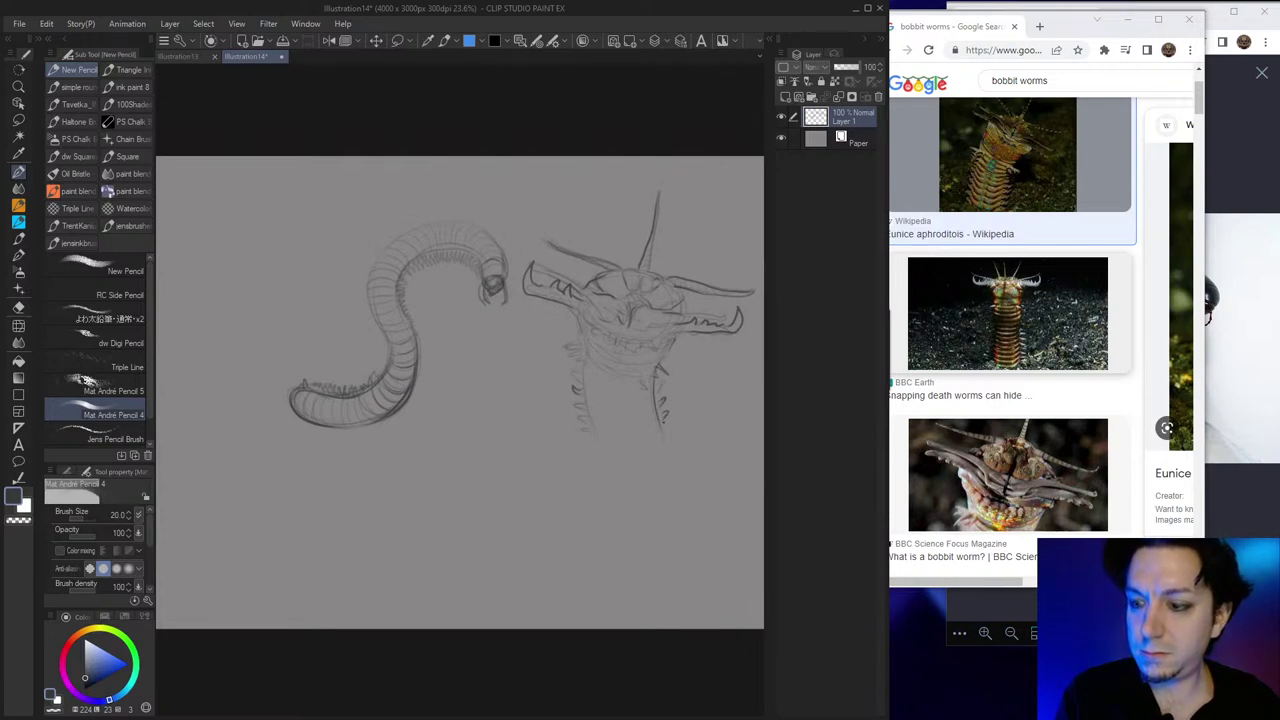
mouse_move(601, 382)
left_mouse_down()
mouse_move(641, 392)
mouse_move(600, 396)
left_mouse_up()
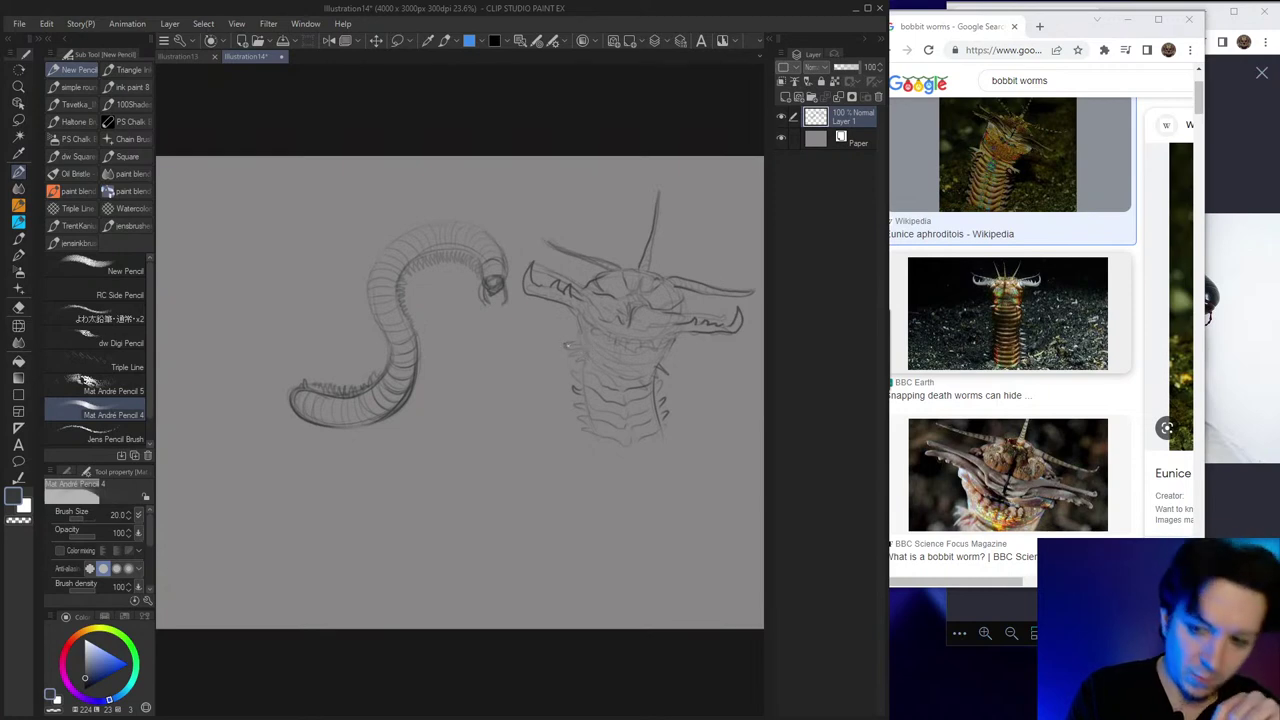
Strengthen the side bristles just below the bobbit worm's head and darken the upper body segment lines.
left_click_drag(564, 344, 586, 346)
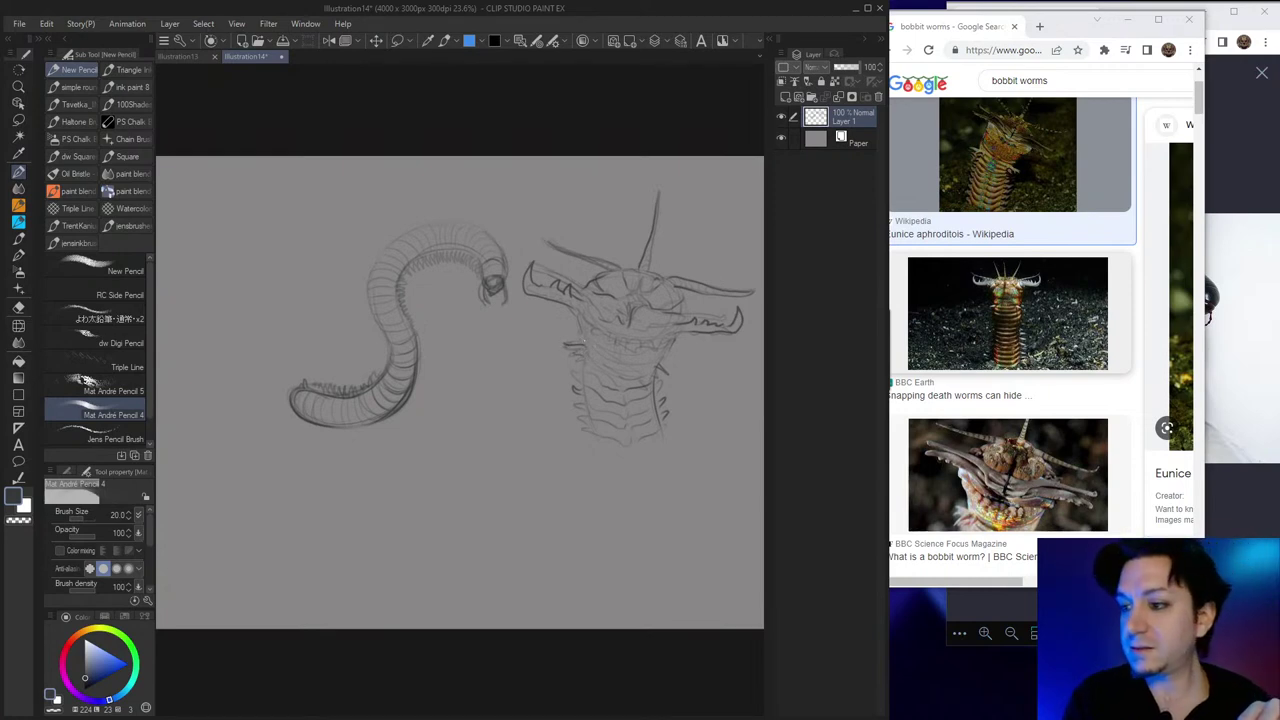
left_click_drag(565, 341, 586, 340)
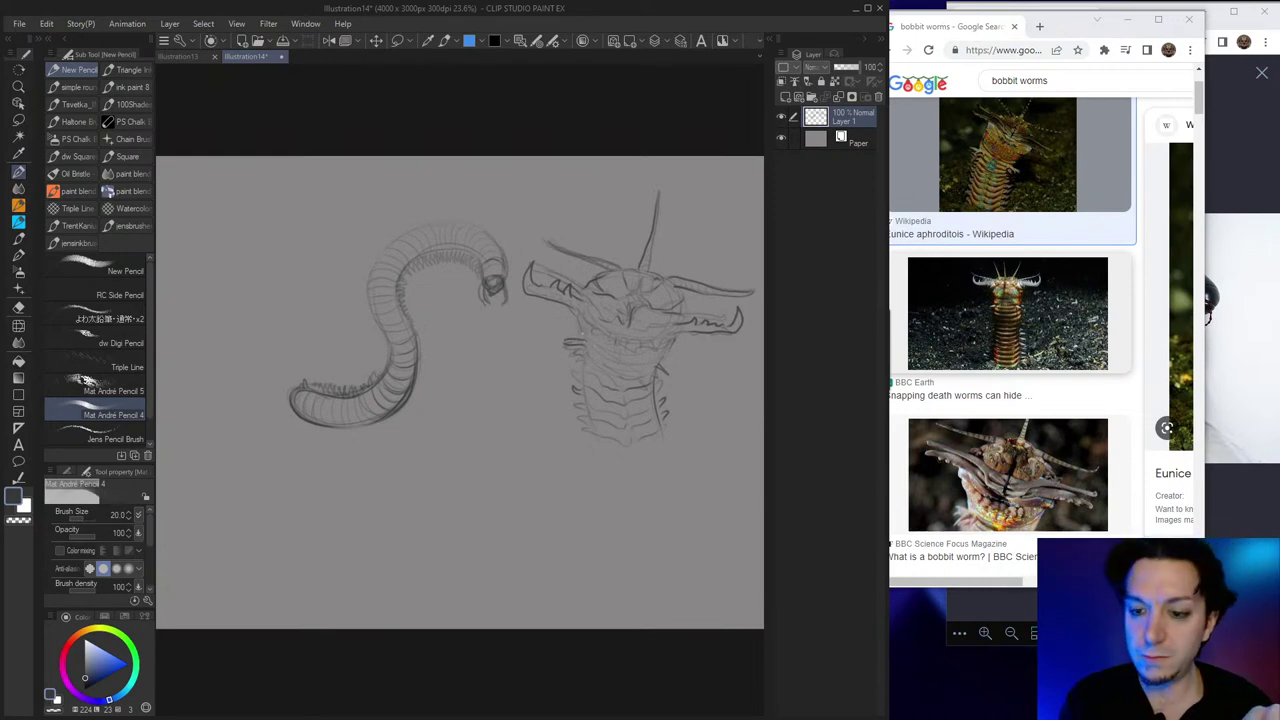
left_click_drag(676, 353, 687, 362)
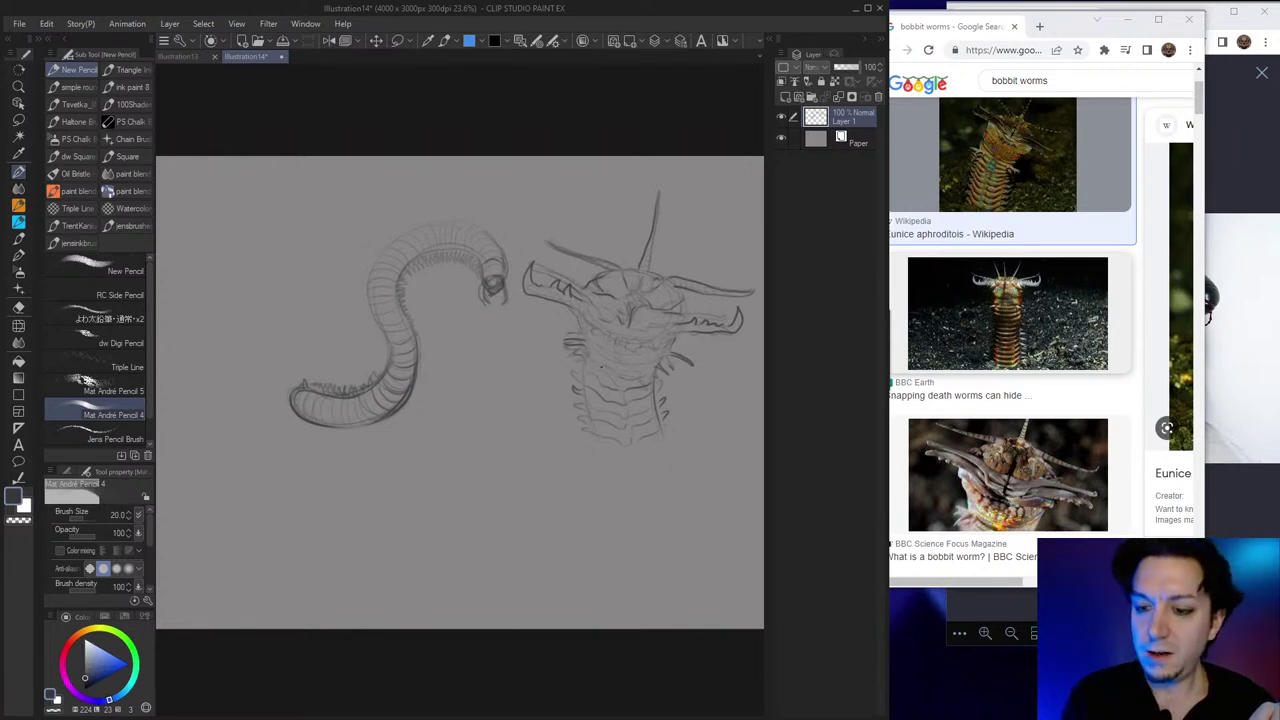
left_click_drag(598, 366, 621, 372)
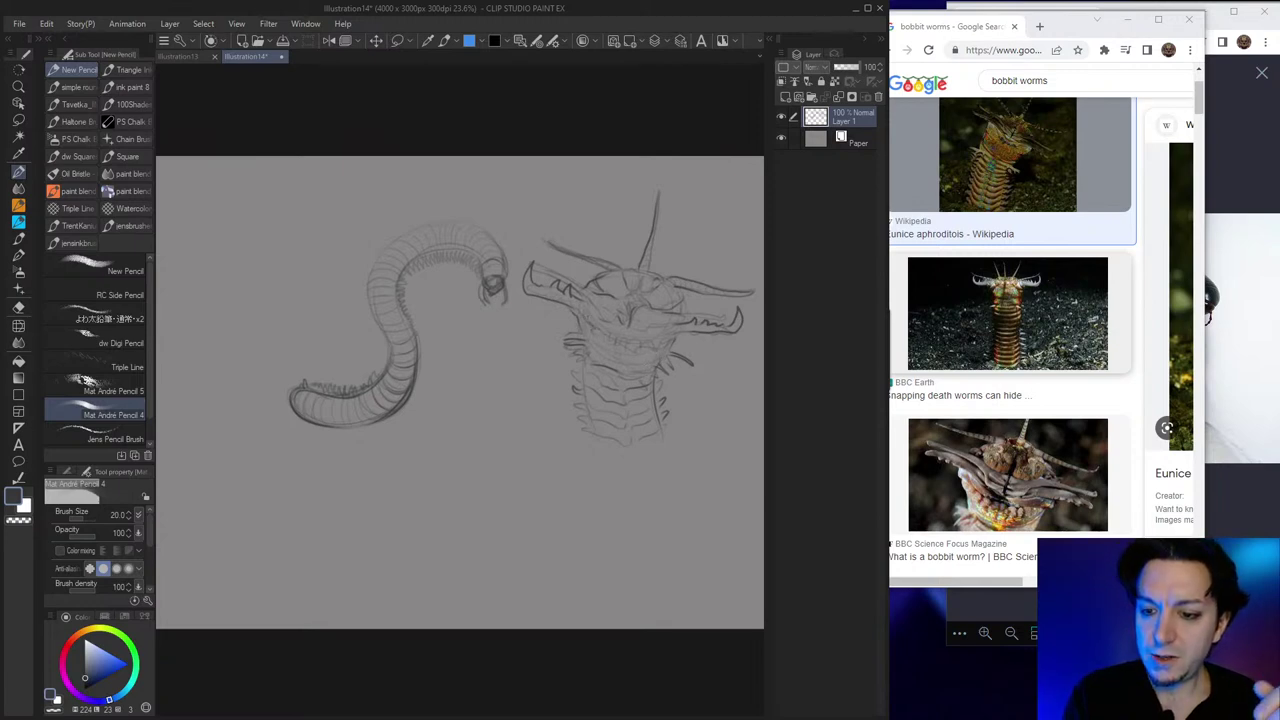
Draw the bobbit worm's lower mouth edge, add short ridges around the collar, and refine the toothed jaw beside the millipede.
left_click_drag(592, 312, 638, 328)
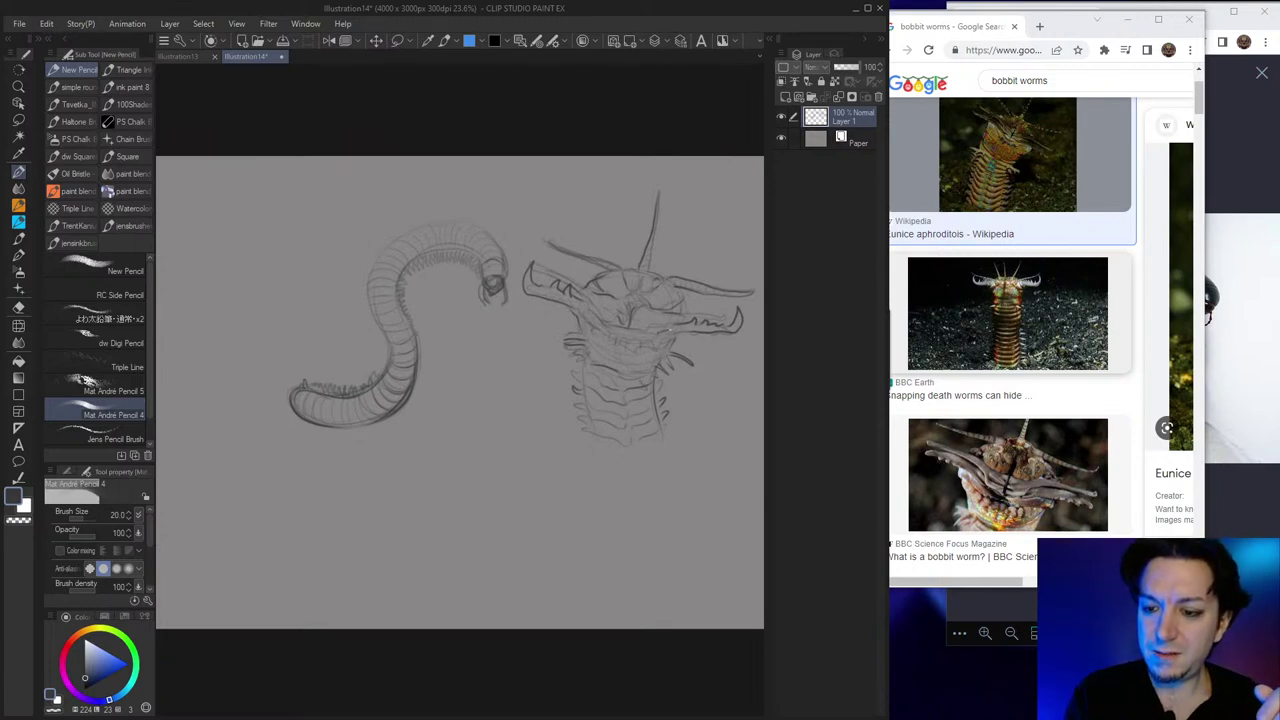
left_click_drag(599, 327, 605, 347)
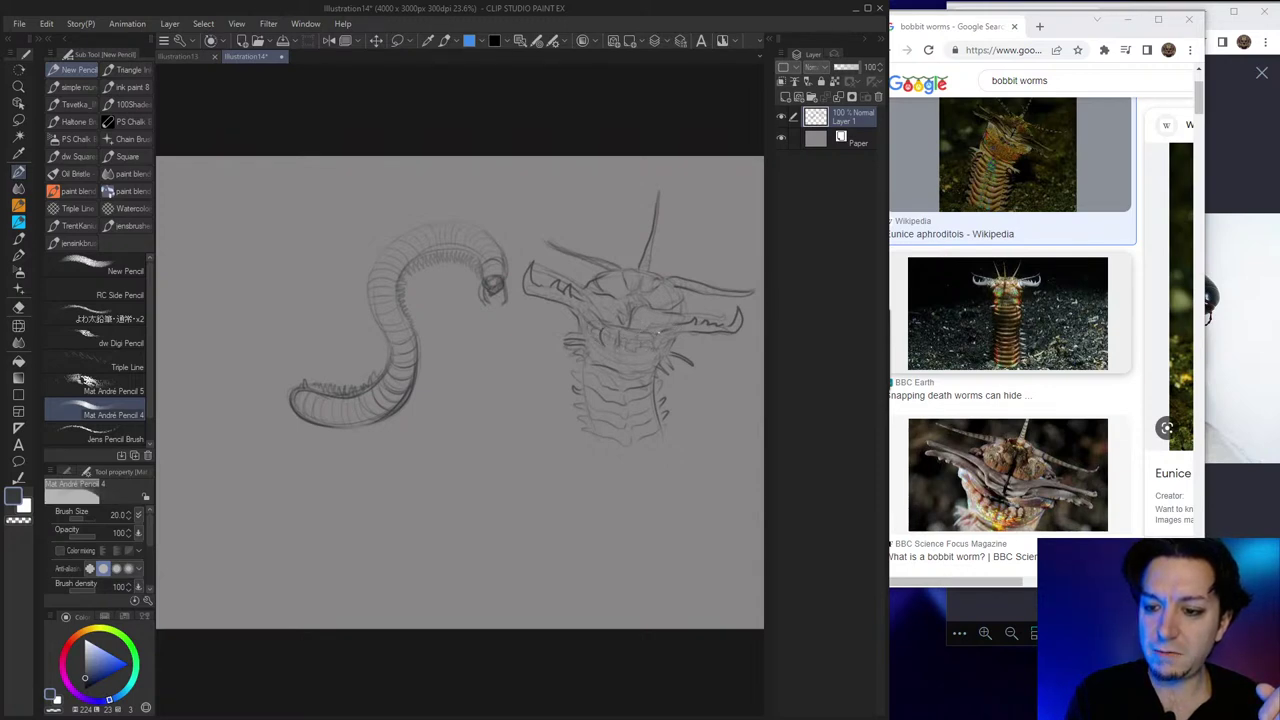
left_click_drag(624, 356, 642, 356)
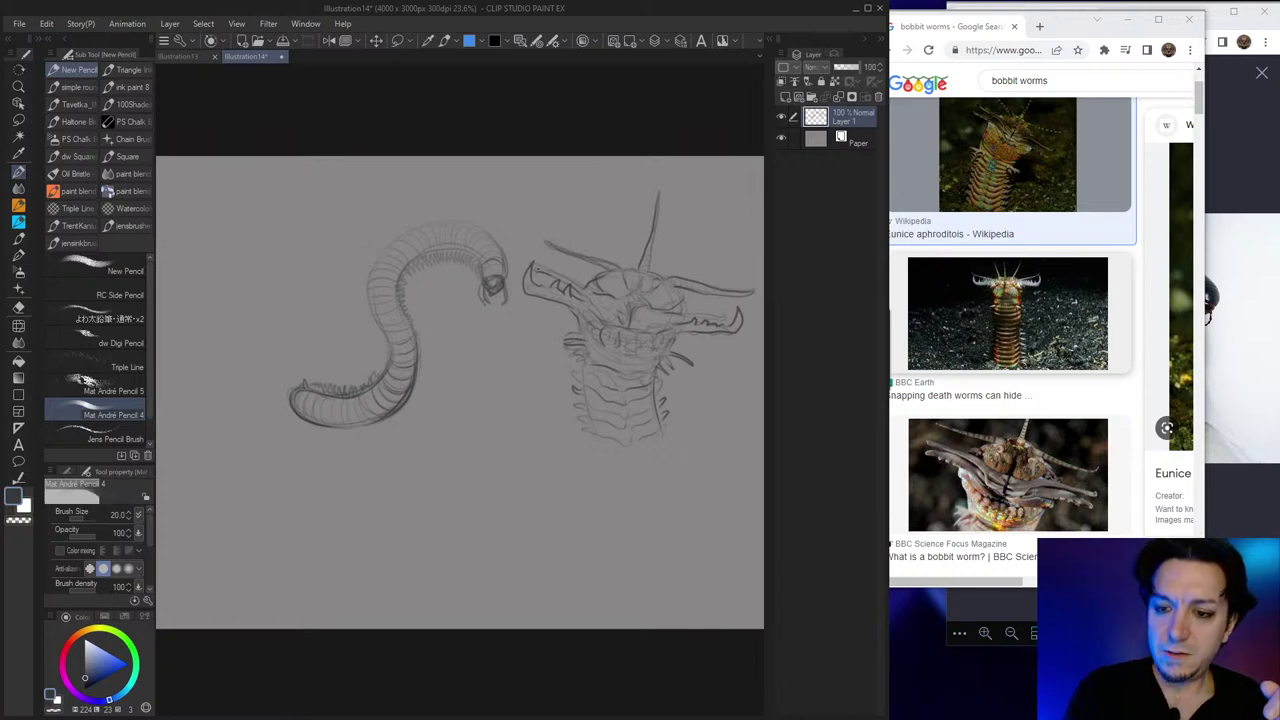
left_click_drag(545, 269, 583, 305)
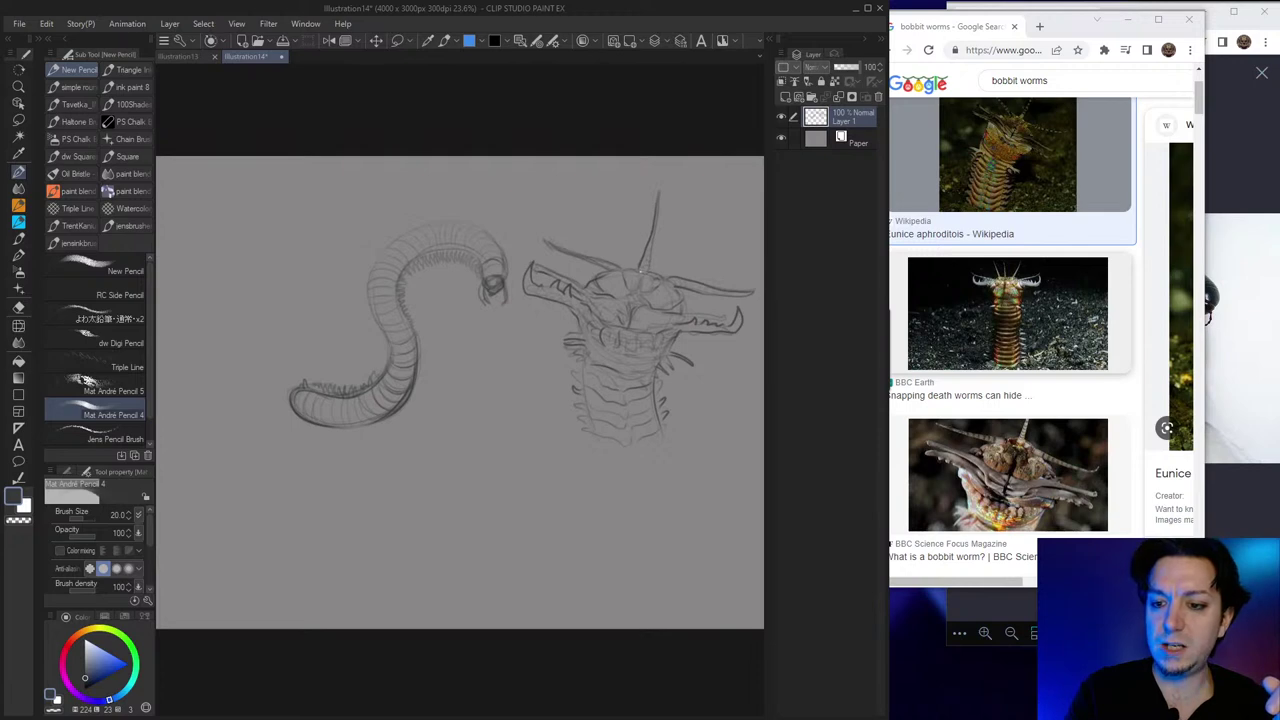
Finish the bobbit worm's crown and lowest segments, sketch uneven ground around its base, and darken the antennae.
left_click_drag(655, 277, 663, 285)
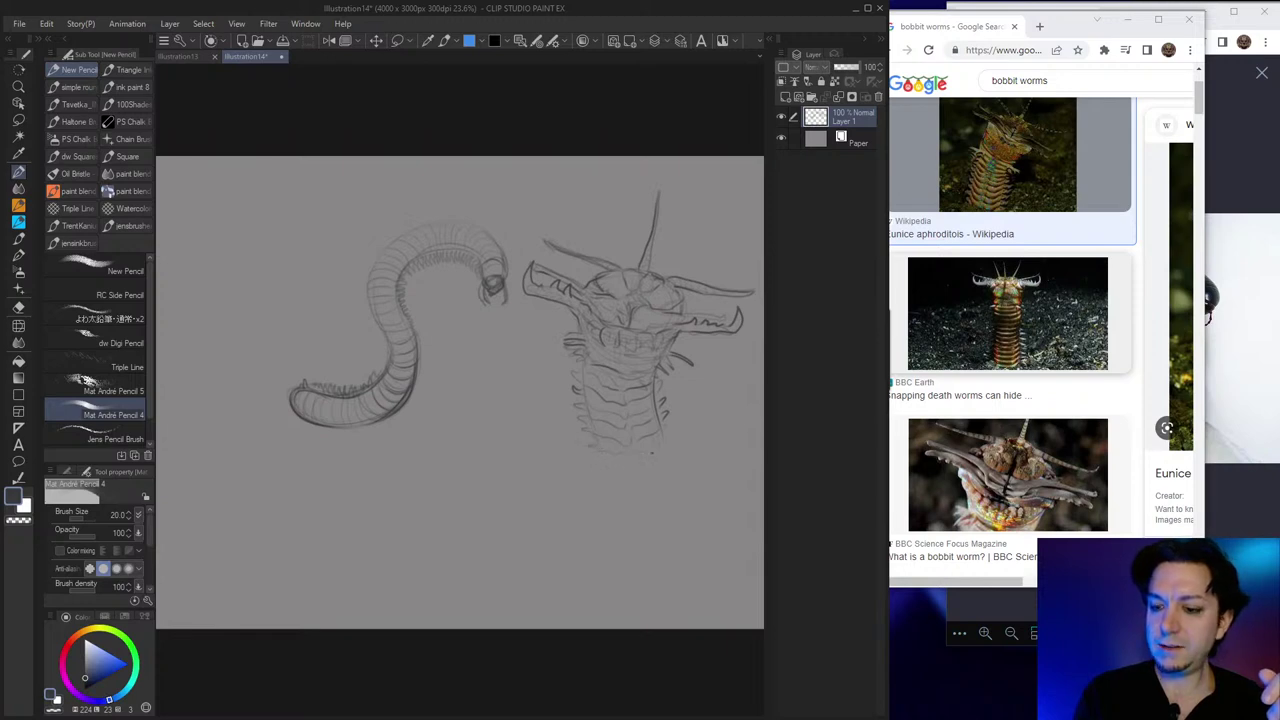
left_click_drag(672, 440, 696, 441)
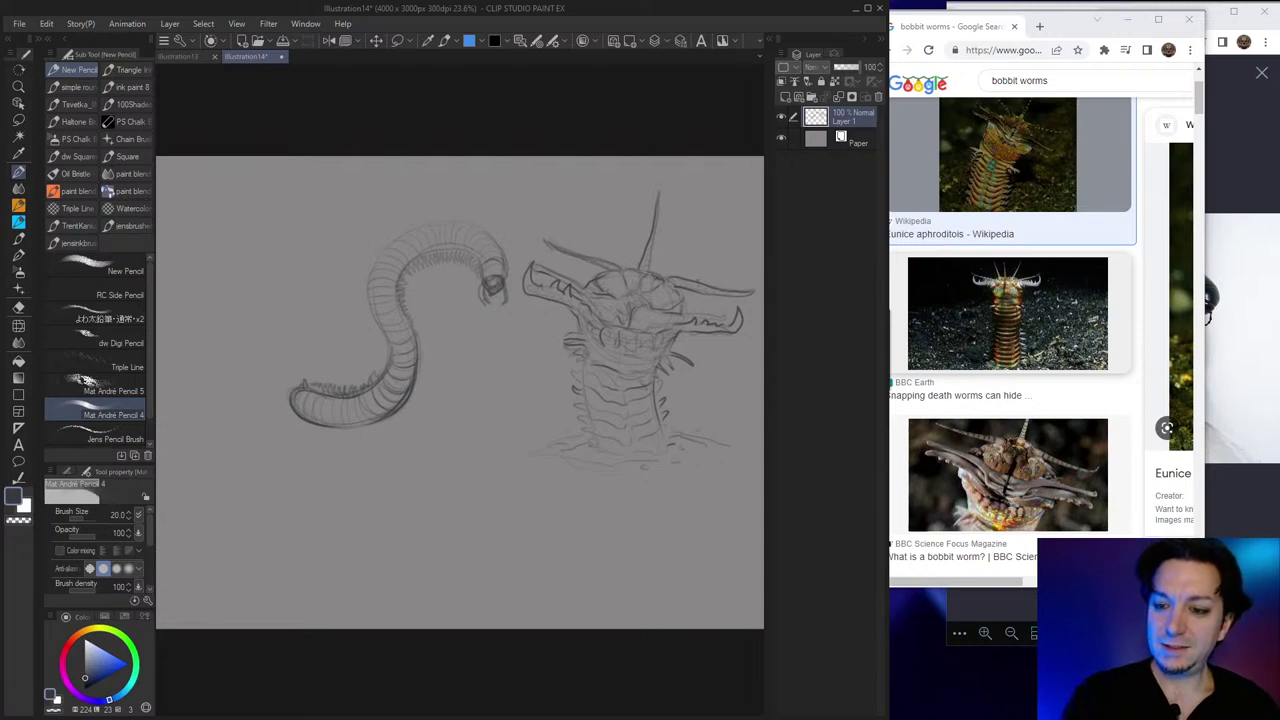
mouse_move(610, 272)
left_mouse_down()
mouse_move(542, 236)
mouse_move(620, 268)
mouse_move(650, 262)
left_mouse_up()
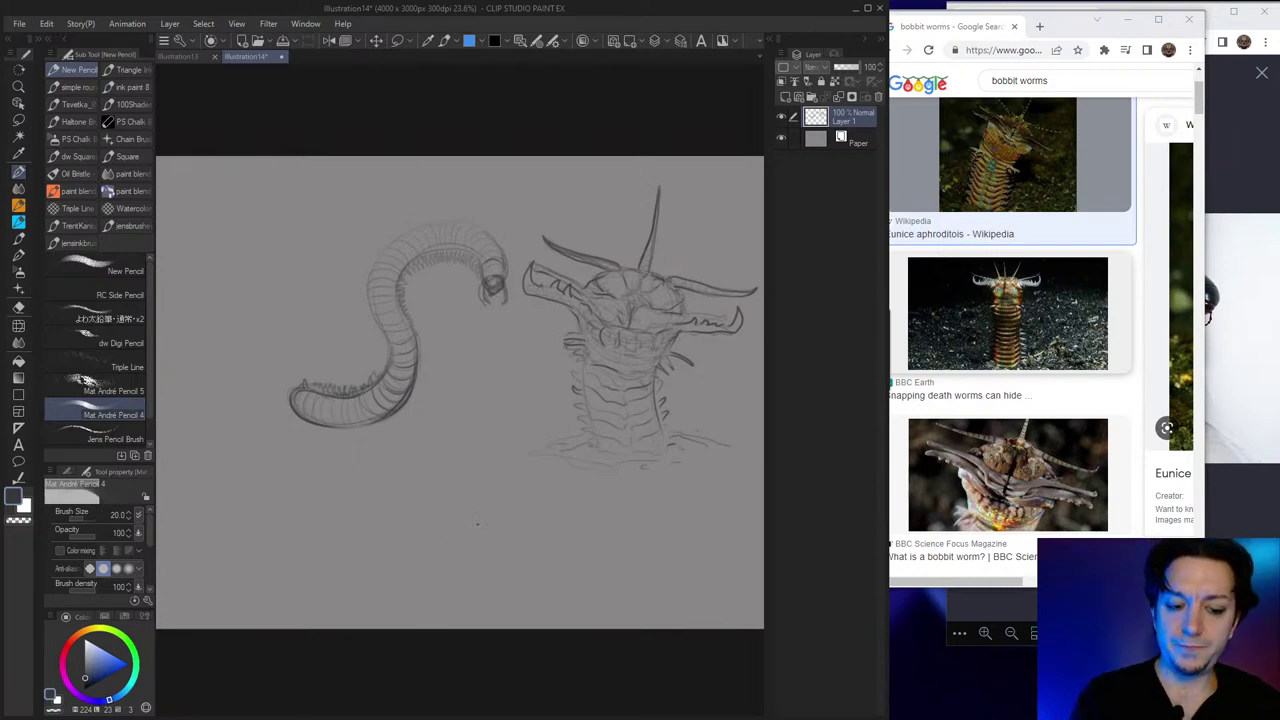
Sketch a second S-curved worm in muted blue below the millipede, with narrow segments, short inner legs and a small head with feelers.
left_click(97, 662)
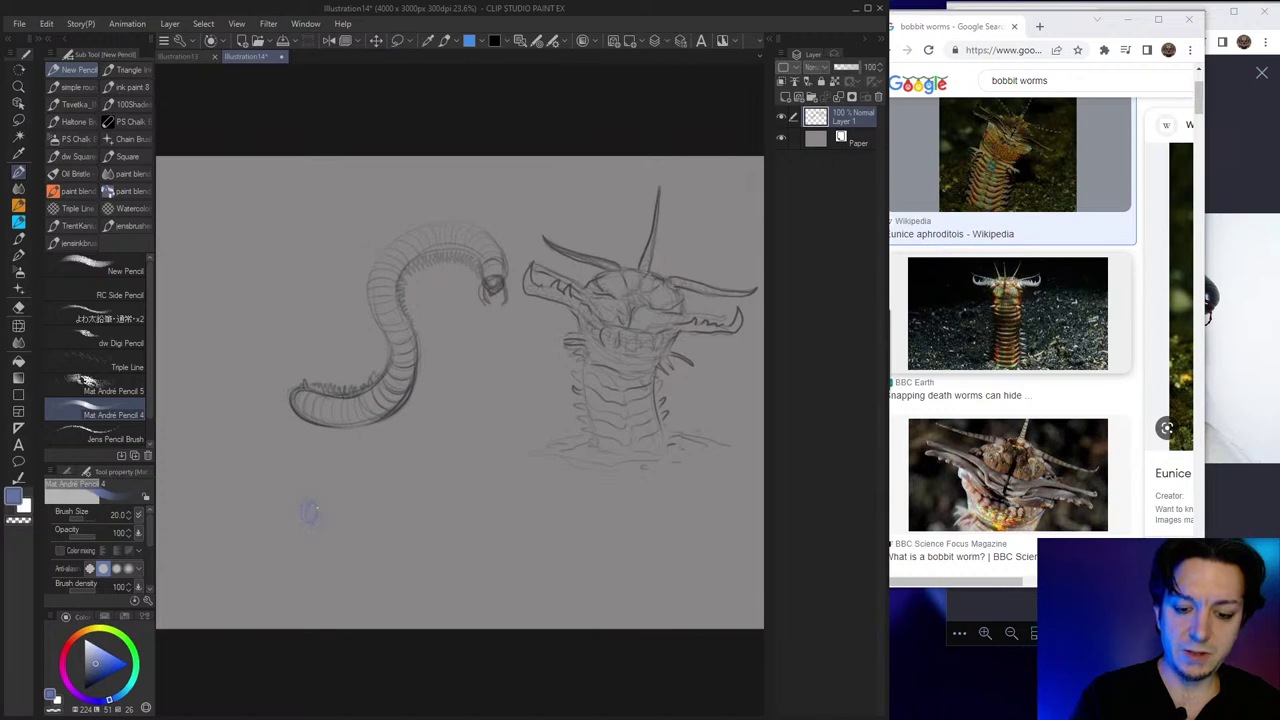
mouse_move(337, 543)
left_mouse_down()
mouse_move(358, 512)
mouse_move(370, 552)
mouse_move(380, 515)
mouse_move(391, 553)
mouse_move(398, 512)
mouse_move(397, 530)
mouse_move(429, 524)
mouse_move(406, 482)
mouse_move(430, 492)
mouse_move(440, 479)
mouse_move(408, 444)
mouse_move(413, 462)
mouse_move(410, 418)
mouse_move(413, 438)
mouse_move(447, 389)
mouse_move(428, 408)
mouse_move(451, 390)
mouse_move(488, 396)
left_mouse_up()
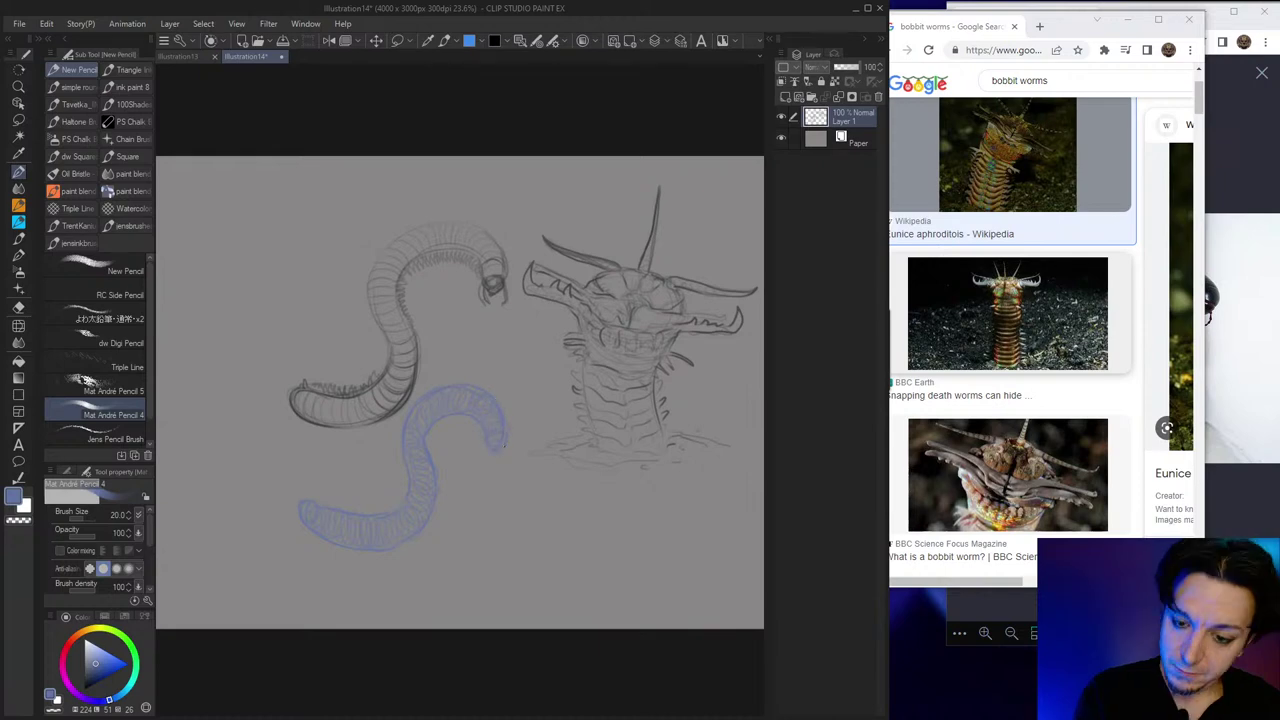
left_click_drag(504, 445, 487, 445)
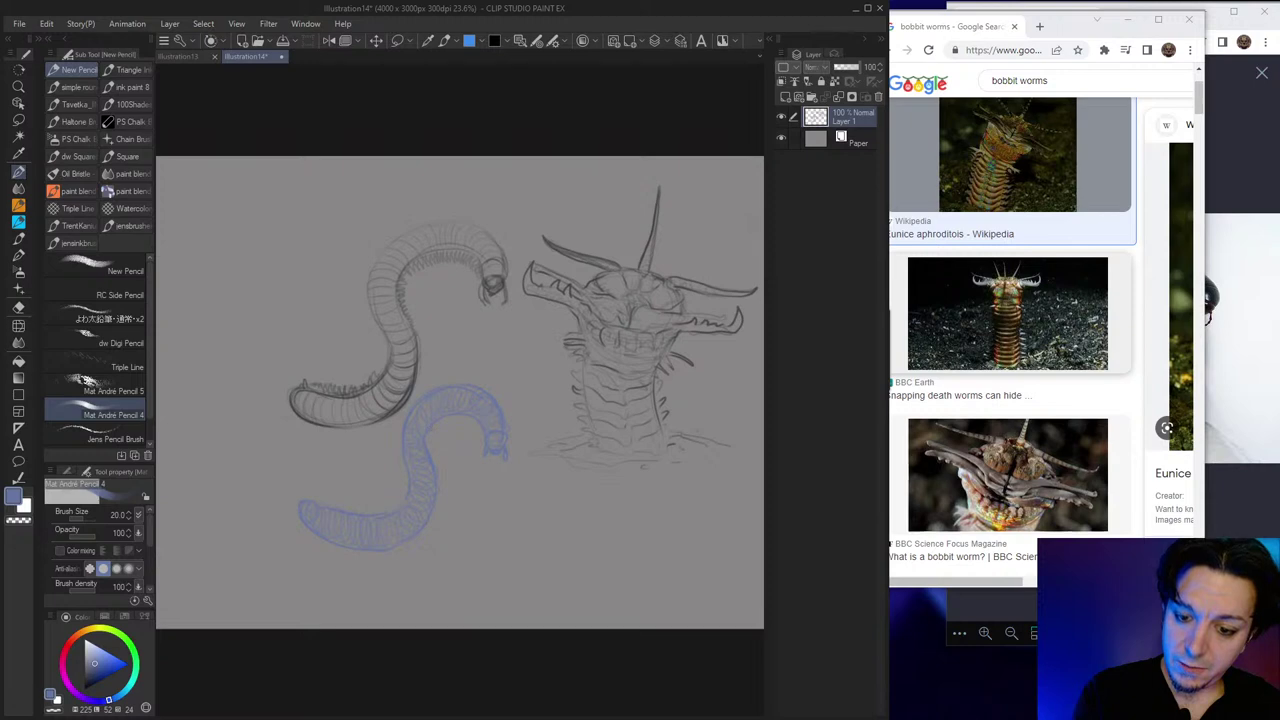
left_click_drag(431, 426, 477, 422)
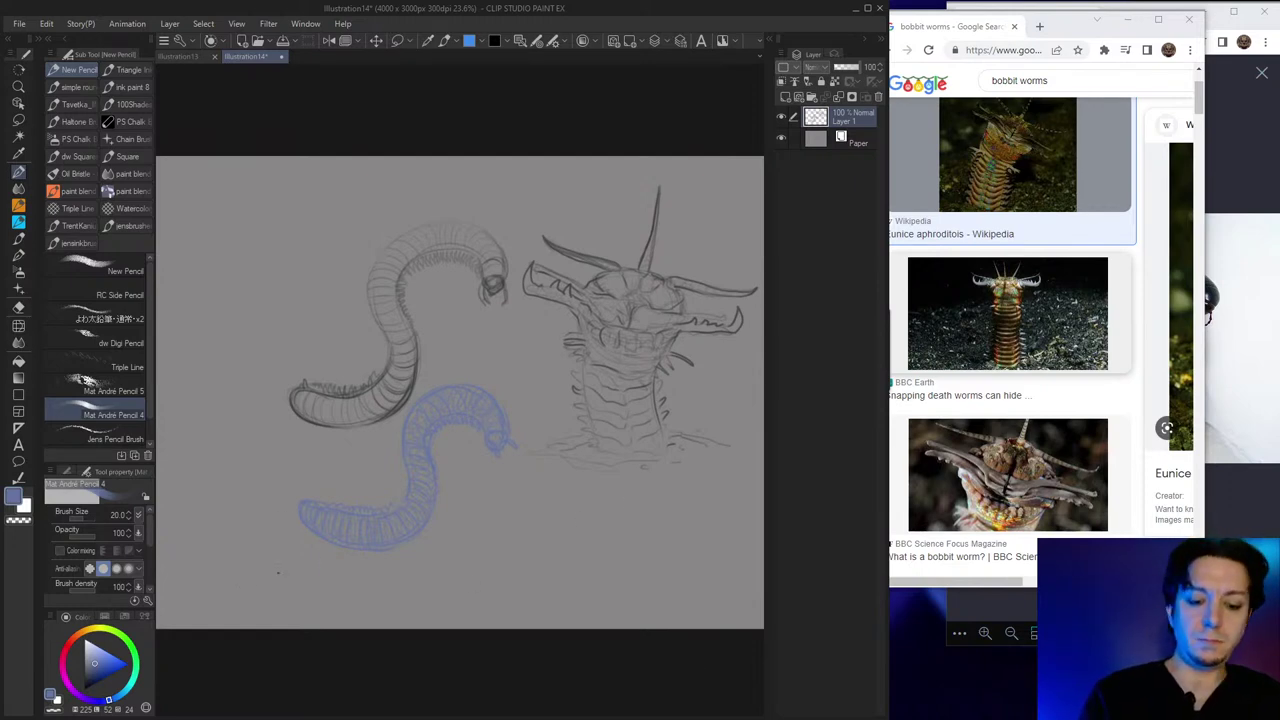
Shade the blue worm's body and head in dark purple with the brush size raised to 70.
left_click(93, 680)
left_click(76, 694)
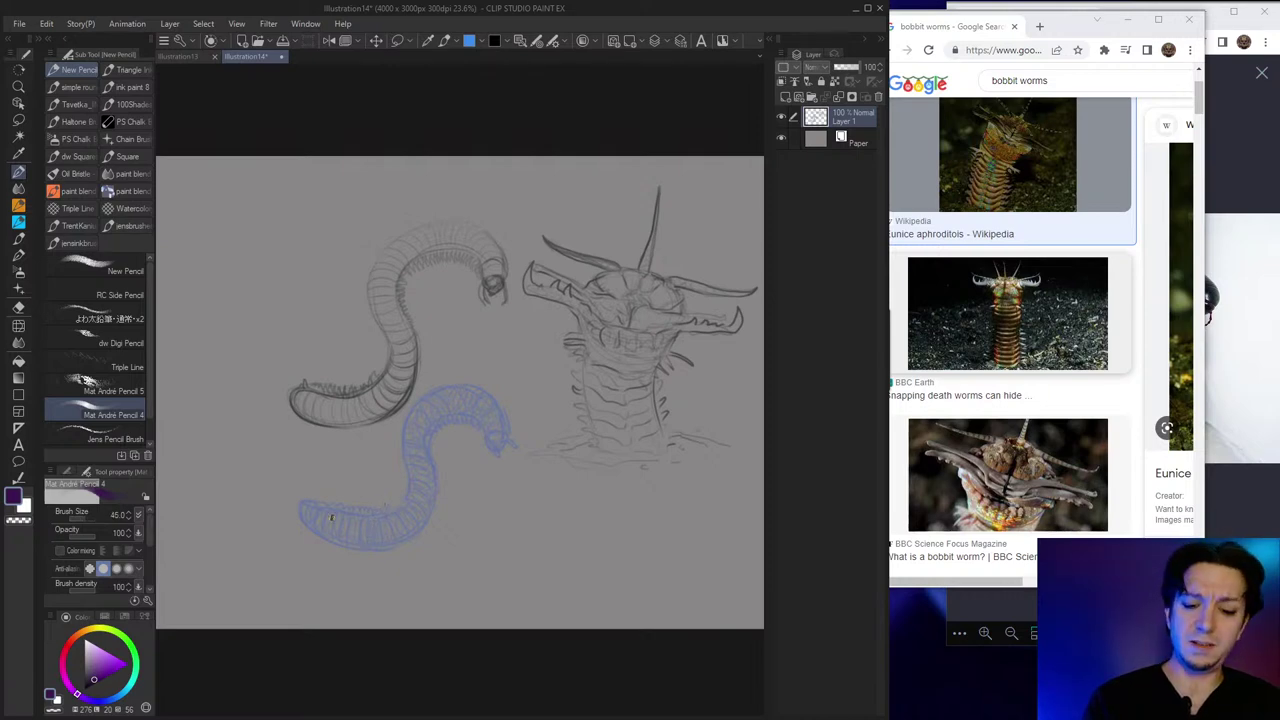
key("bracketright")
key("bracketright")
key("bracketright")
left_click_drag(309, 516, 362, 536)
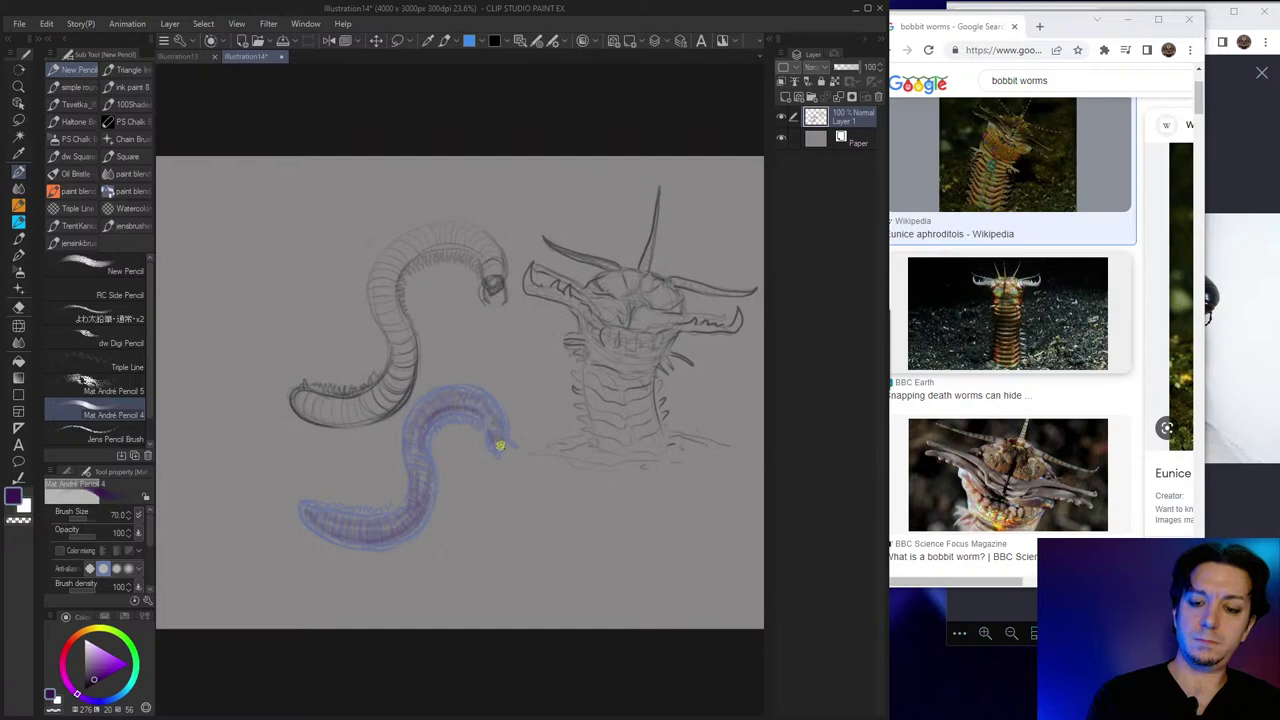
left_click_drag(500, 445, 514, 442)
Paint pale lilac highlight bands along the purple worm's segments, reducing the brush size to 35.
left_click(94, 641)
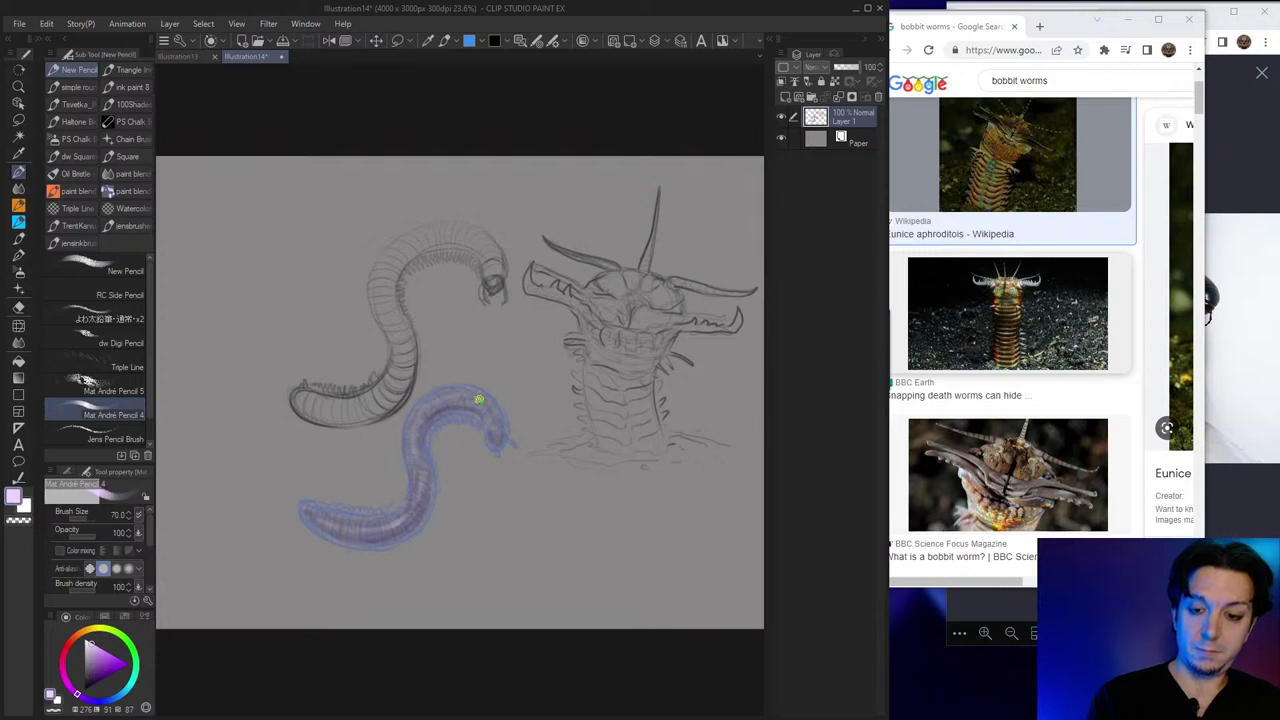
key("bracketleft")
key("bracketleft")
key("bracketleft")
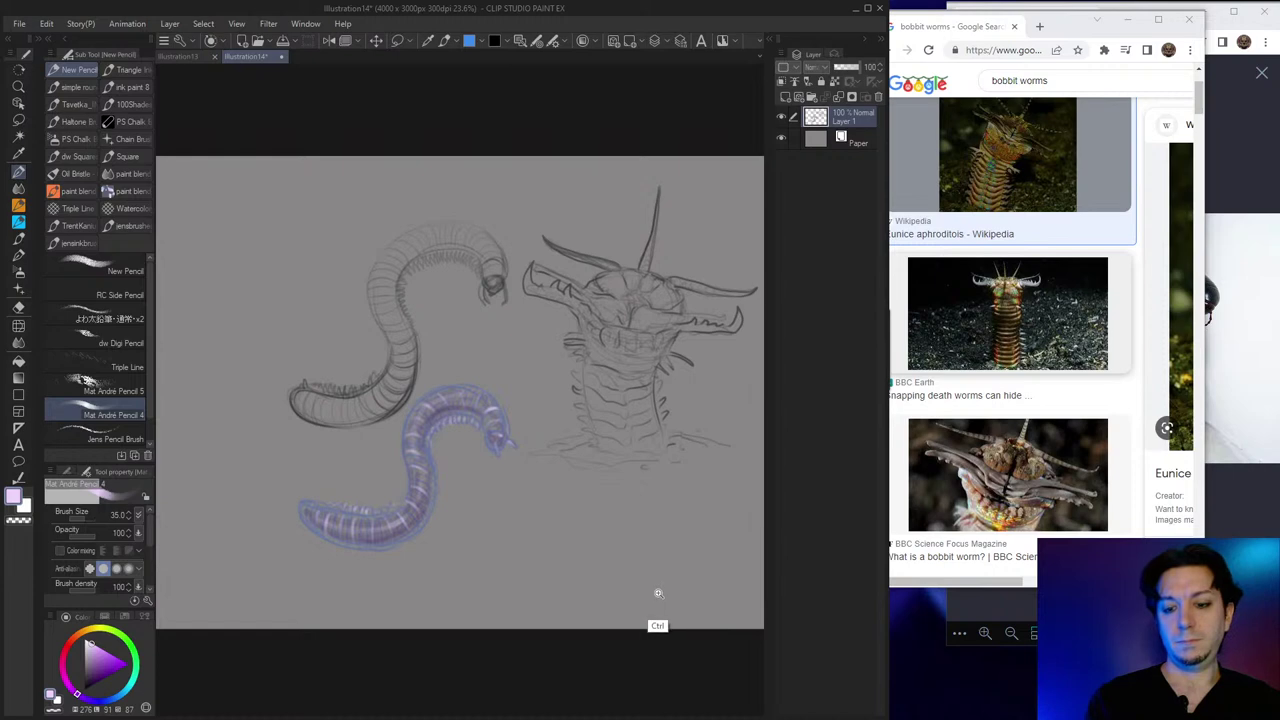
mouse_move(658, 592)
left_mouse_down()
mouse_move(645, 591)
mouse_move(664, 590)
left_mouse_up()
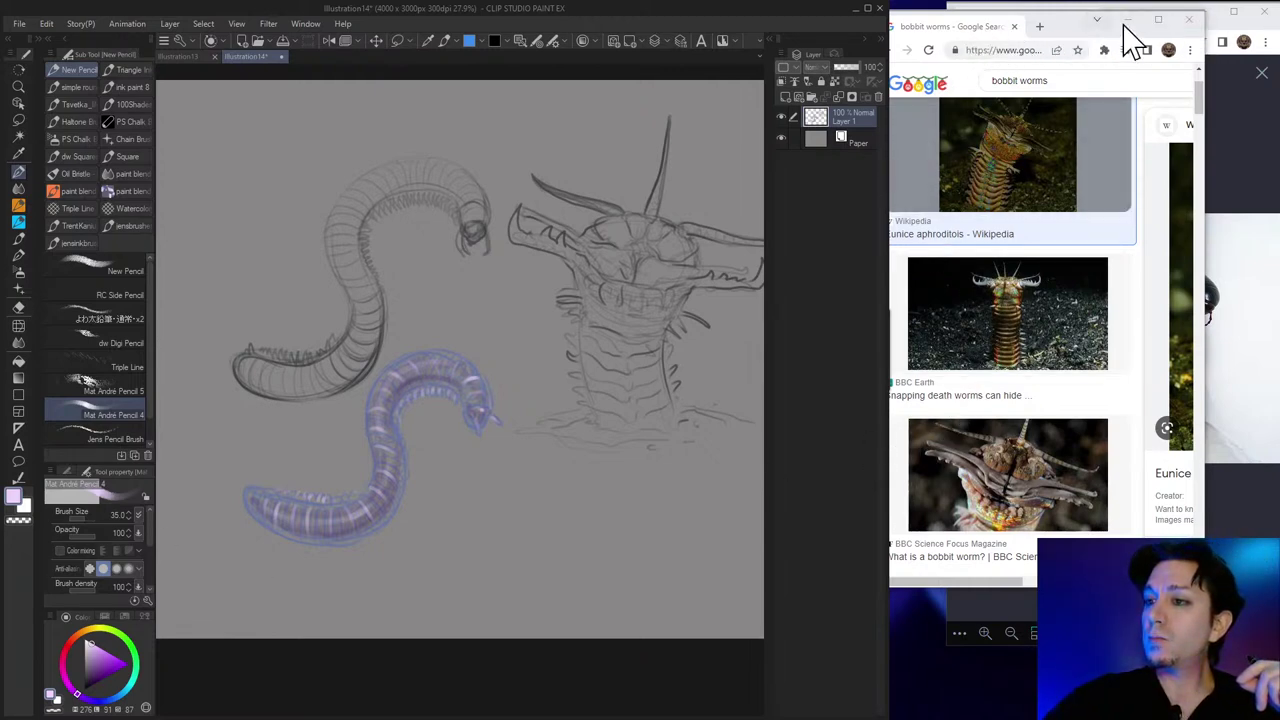
Close the bobbit worm search window and the enlarged millipede photo in the Bublup browser window.
left_click(1158, 19)
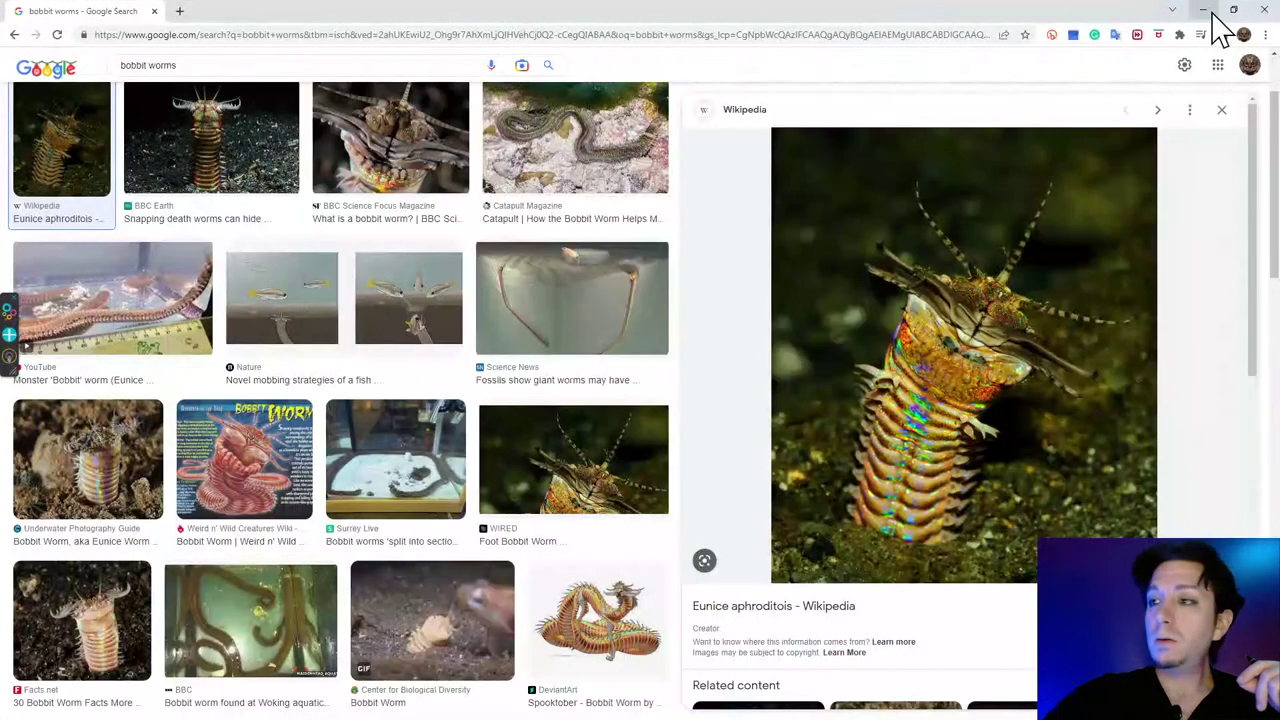
left_click(1266, 9)
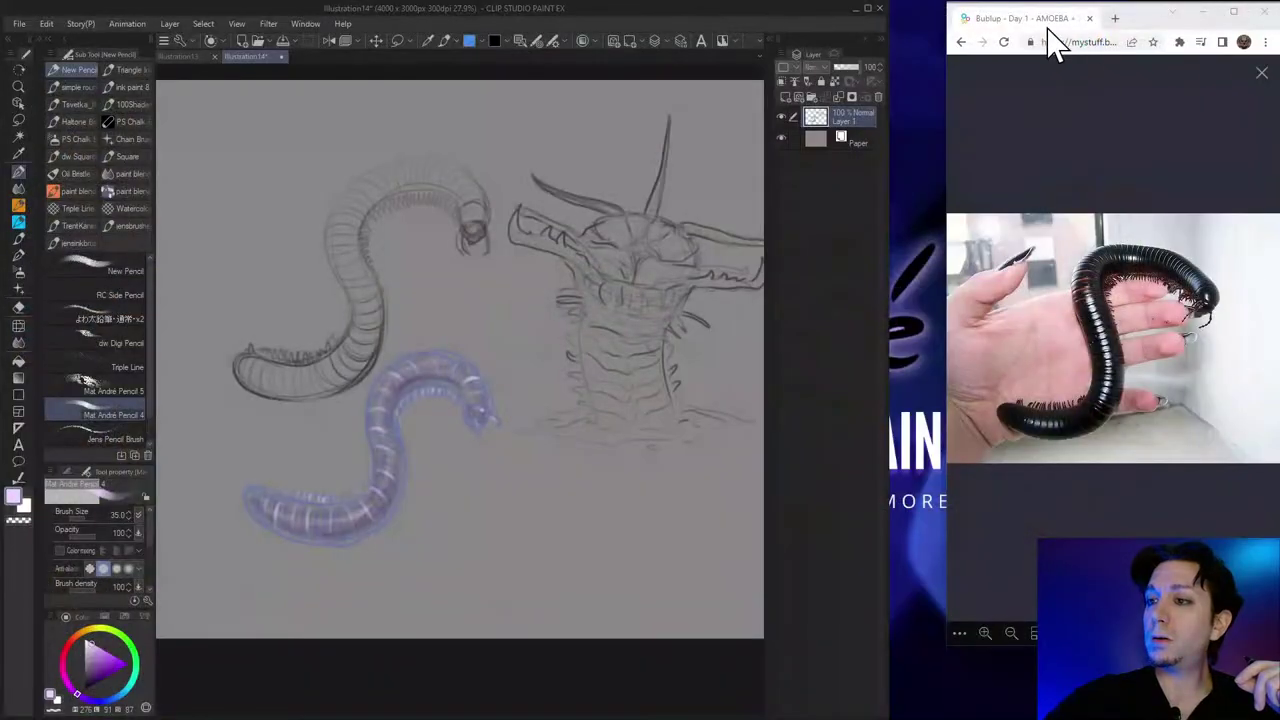
left_click(1262, 73)
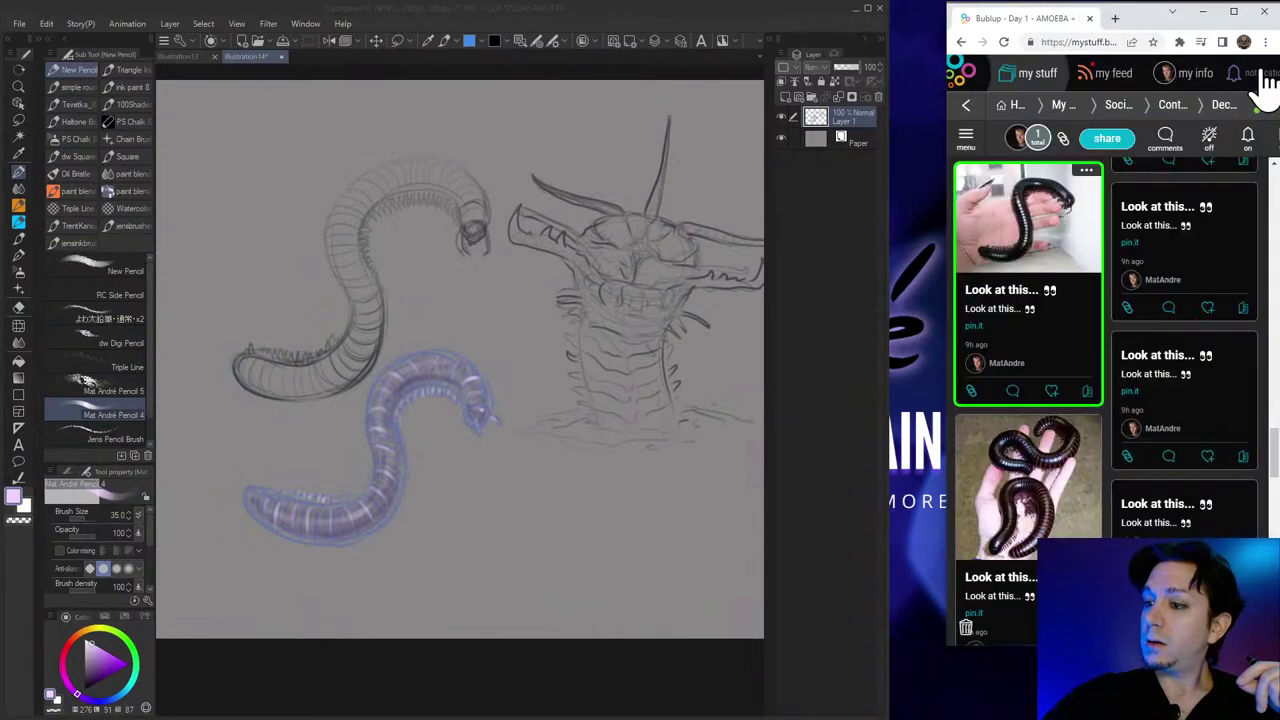
Open the photo of four curled grubs from the Bublup folder at full view, and widen the Clip Studio Paint window up to it.
scroll(1074, 383, "down", 2)
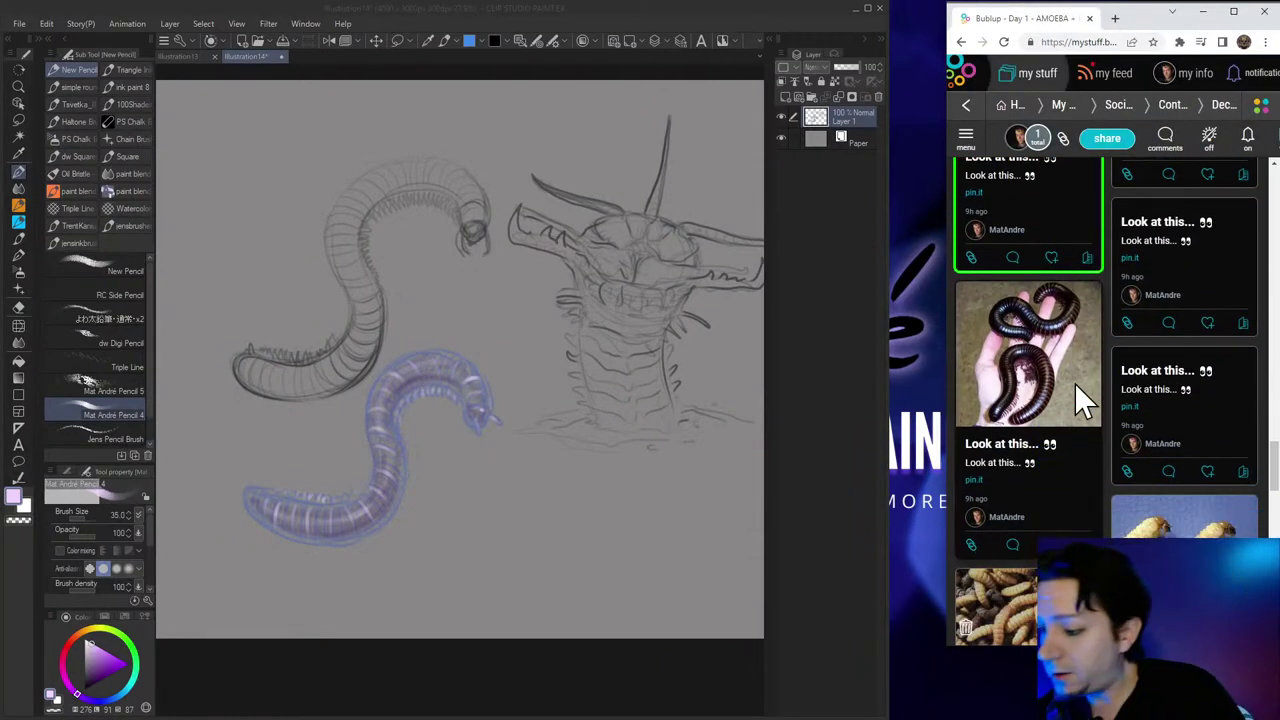
scroll(1074, 383, "down", 2)
scroll(1088, 400, "down", 1)
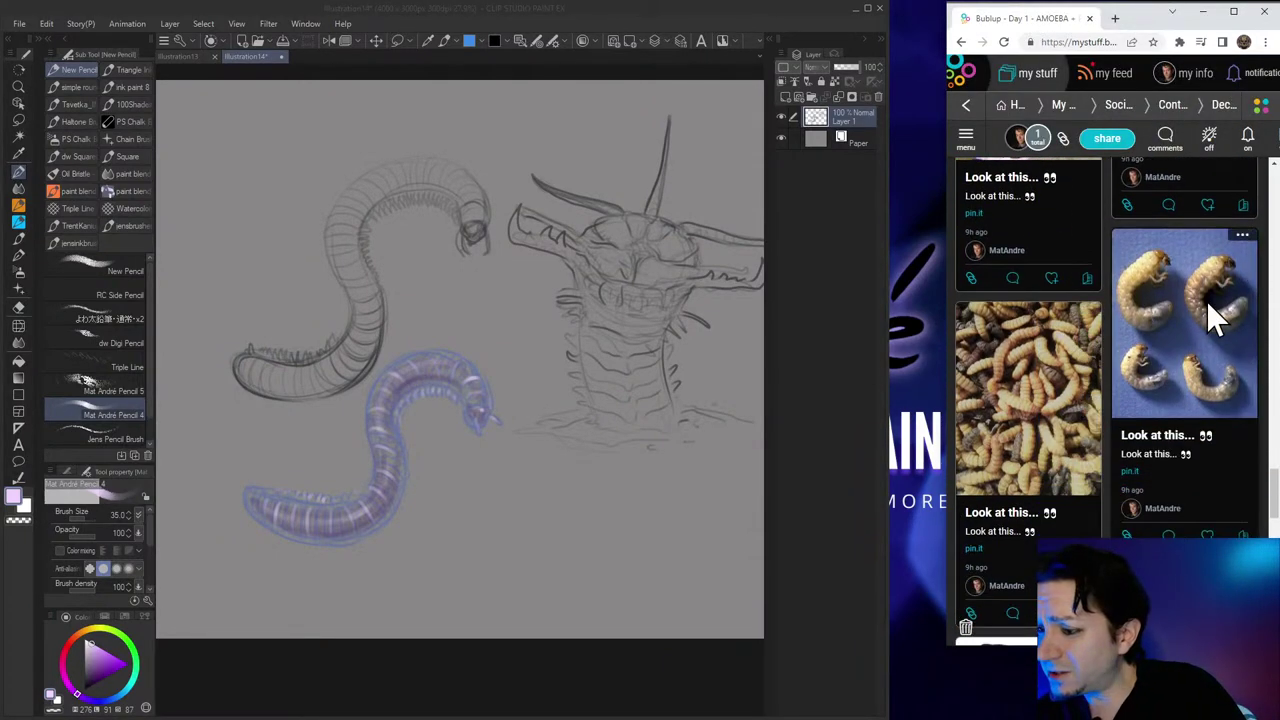
left_click(1243, 243)
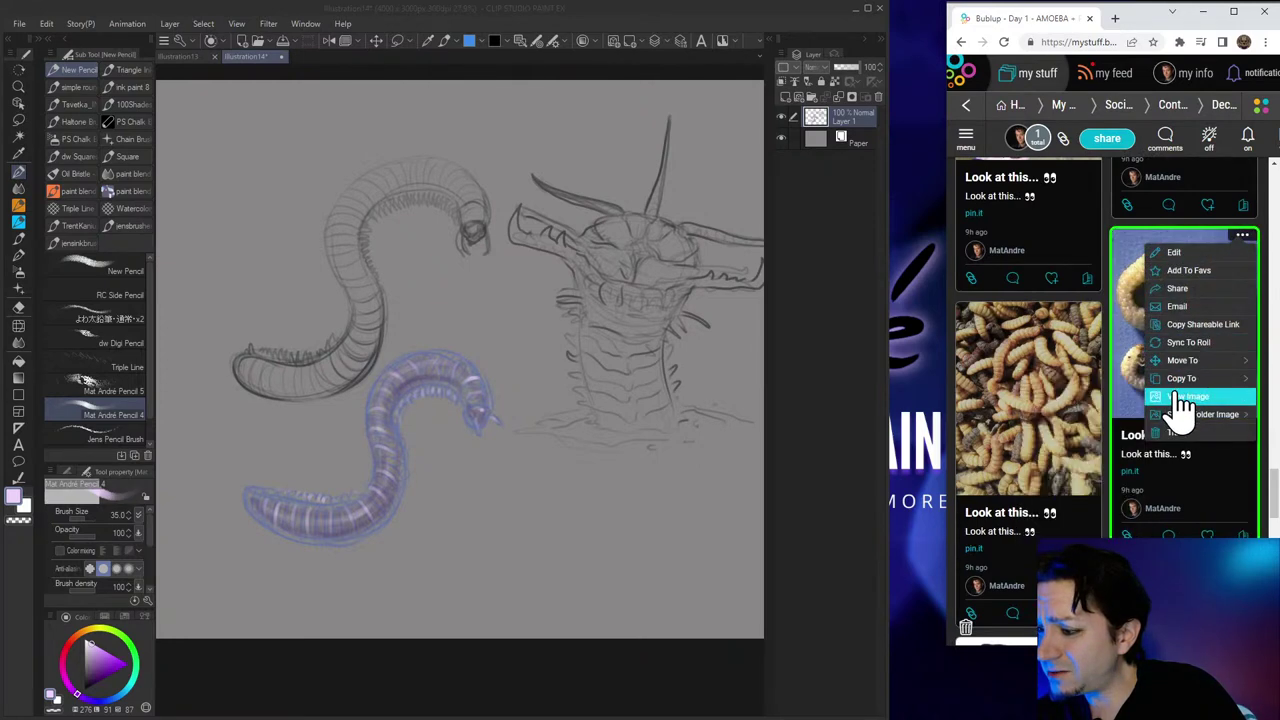
left_click(1190, 397)
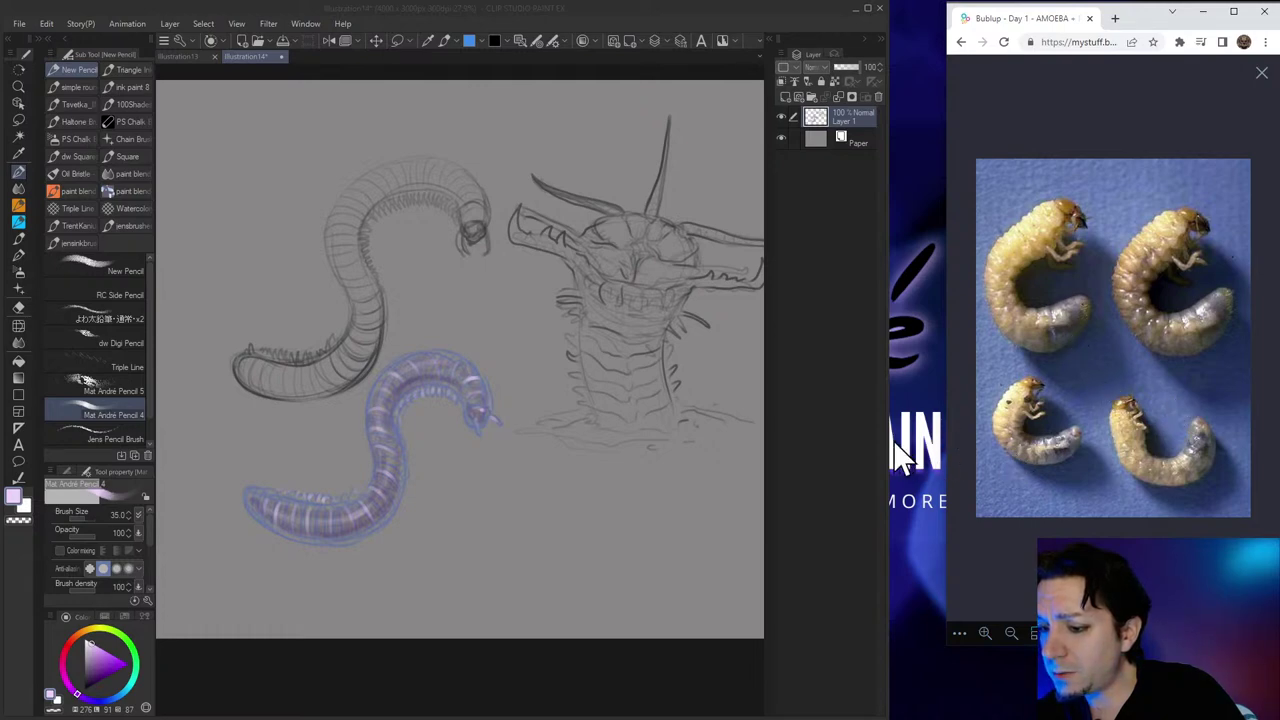
left_click_drag(887, 440, 943, 439)
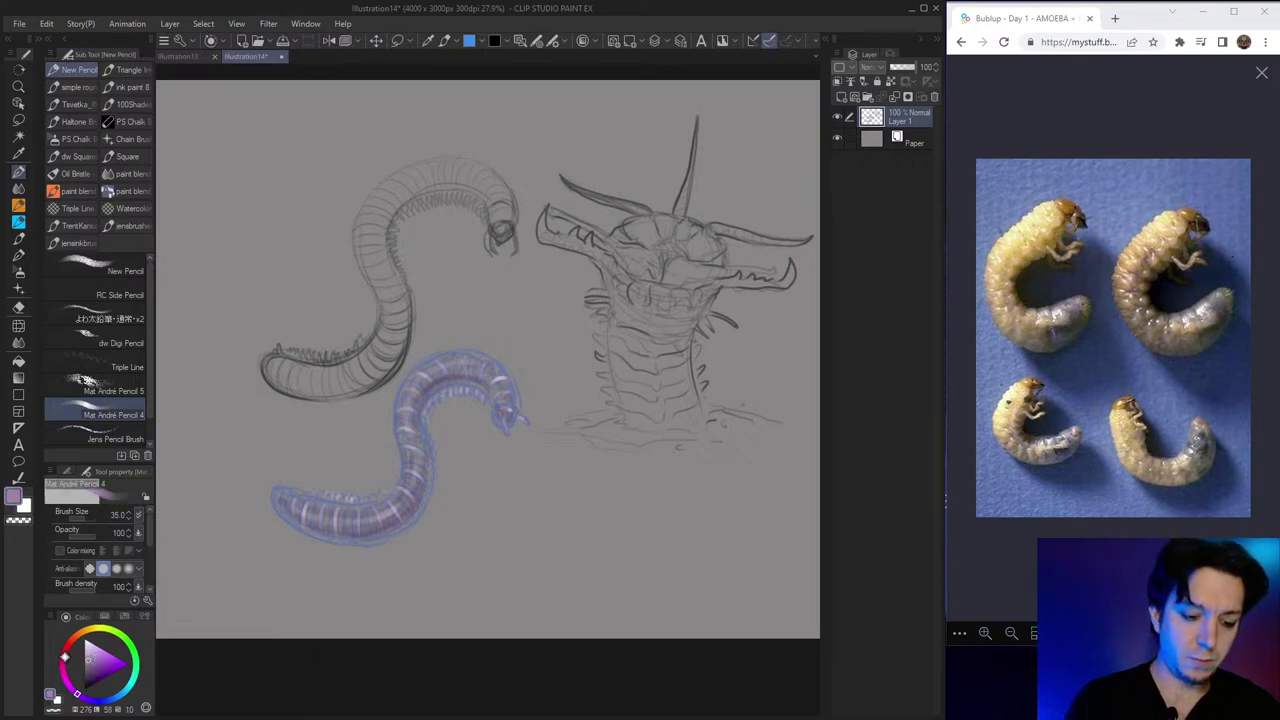
Sketch a curled grub with legs below the two-headed creature in dusky magenta at brush size 12.5, reinforcing its outline in darker plum.
left_click_drag(64, 657, 62, 665)
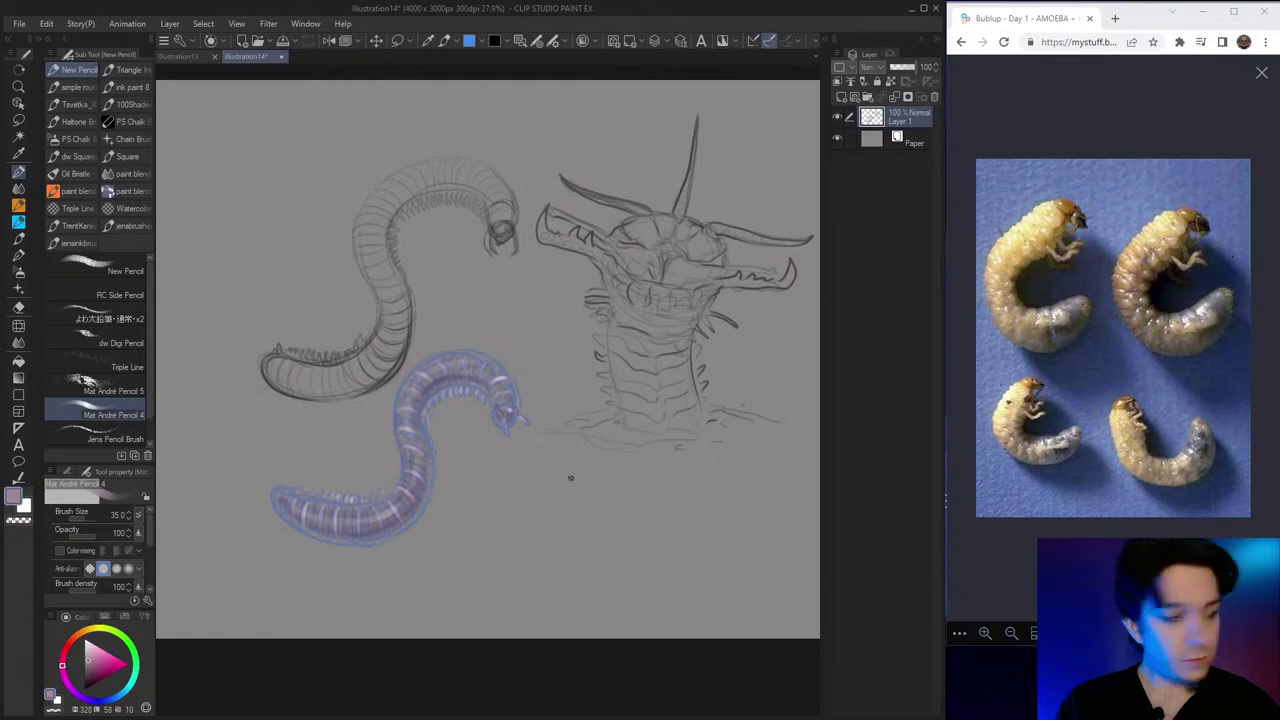
left_click(92, 668)
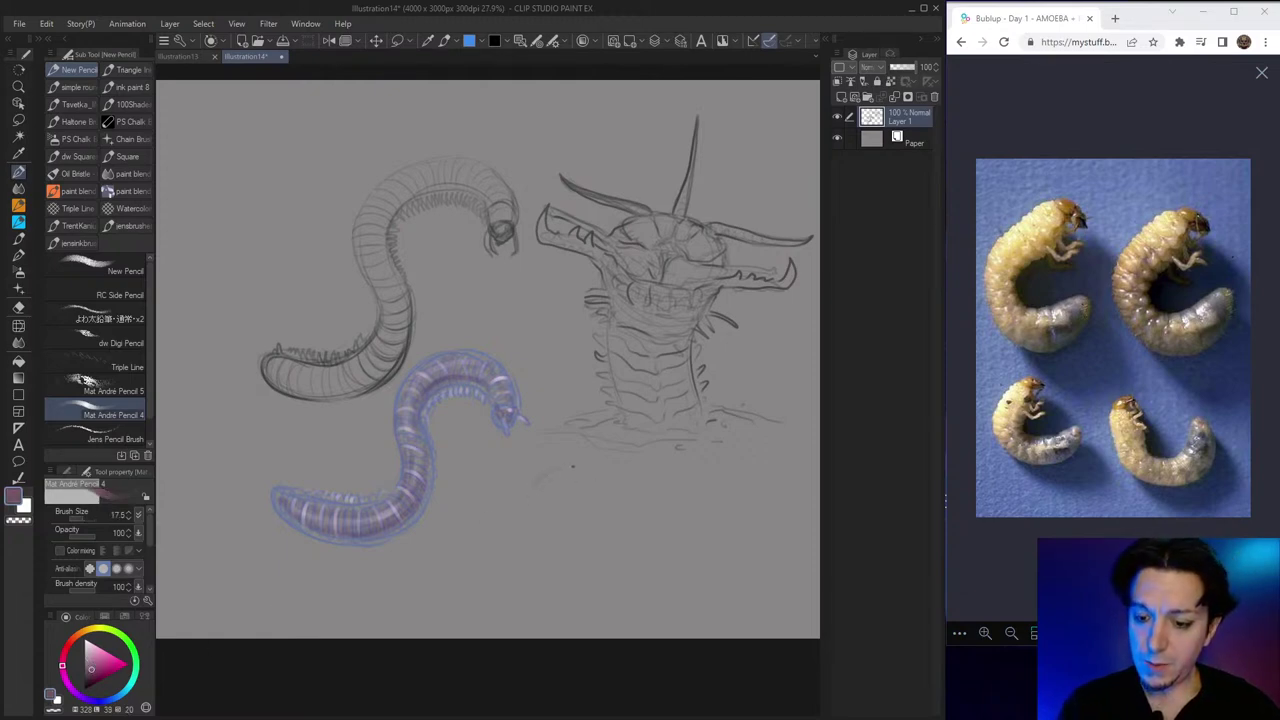
key("bracketleft")
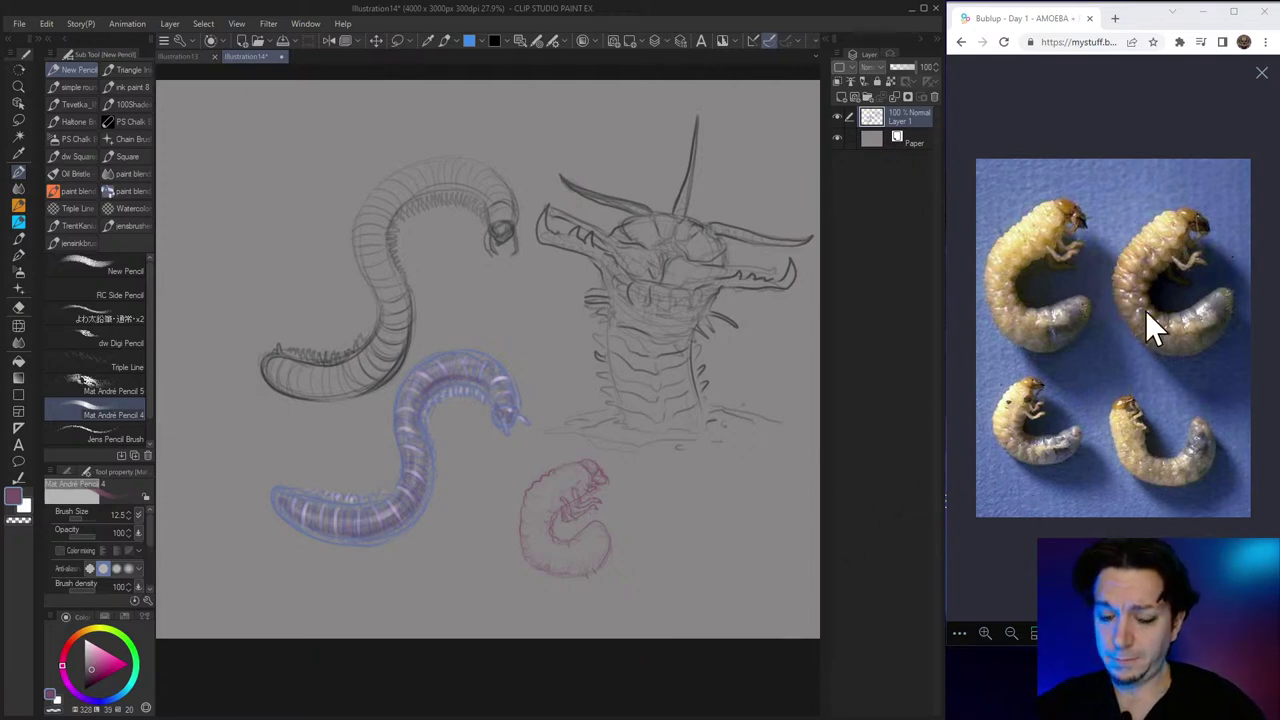
left_click(93, 675)
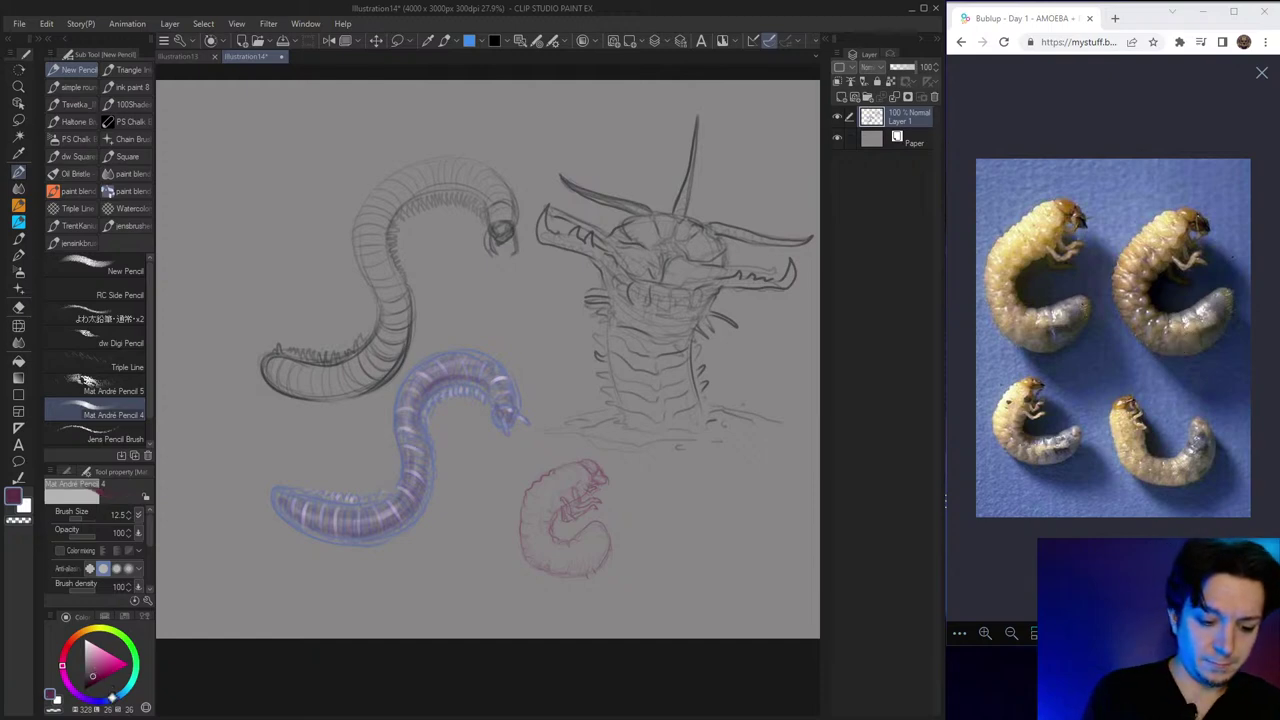
Add pale blue highlights to the grub's segments and paint a dark blue cast shadow beside it at brush size 80.
left_click(111, 698)
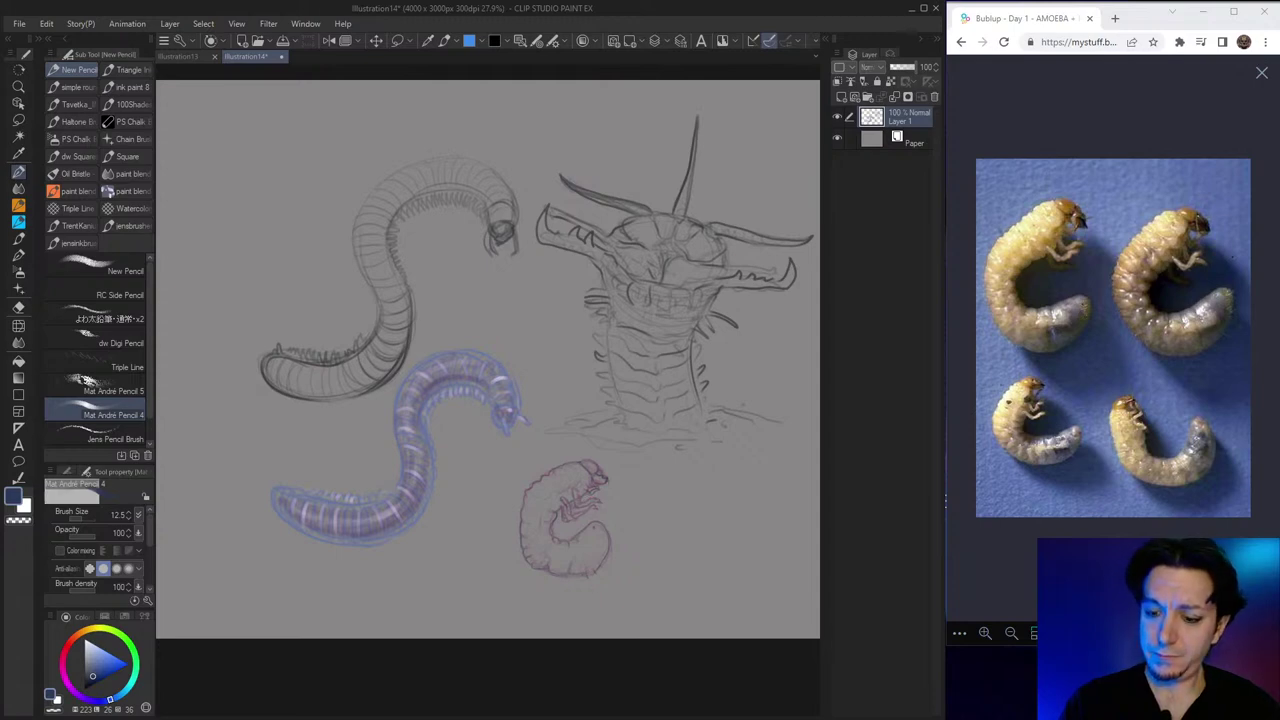
left_click(93, 650)
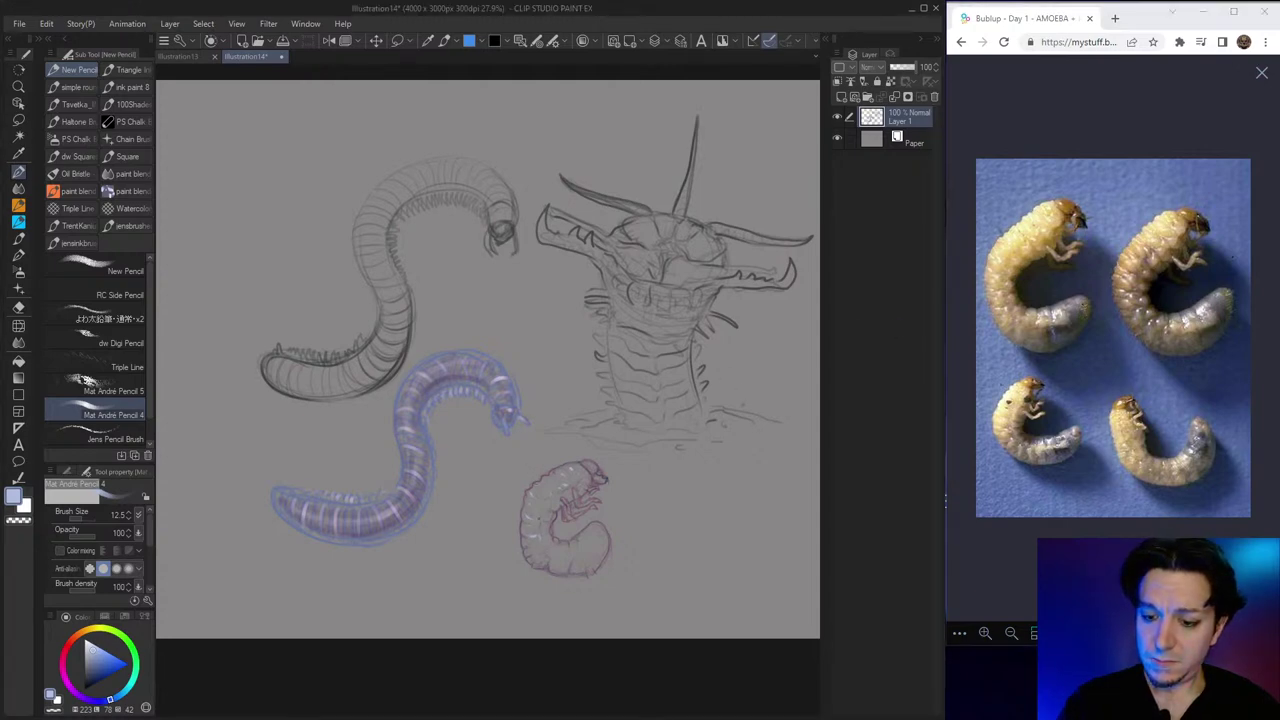
left_click_drag(534, 486, 538, 514)
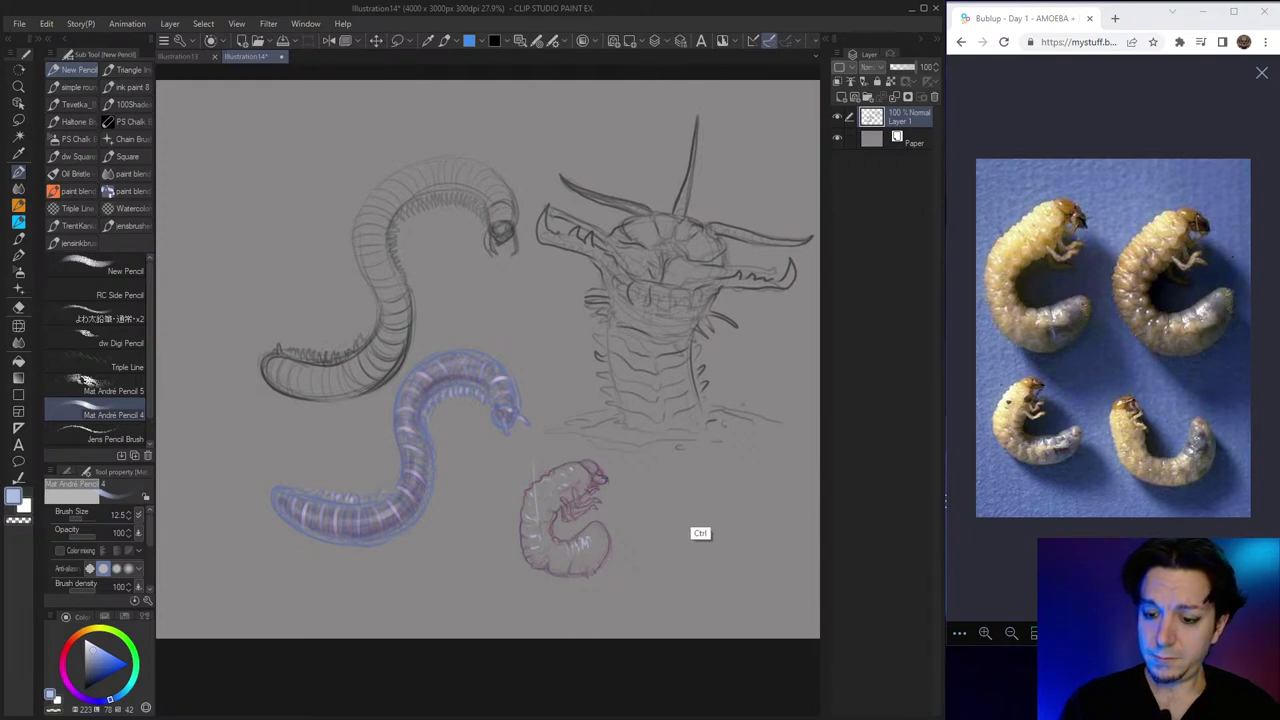
key("ctrl+z")
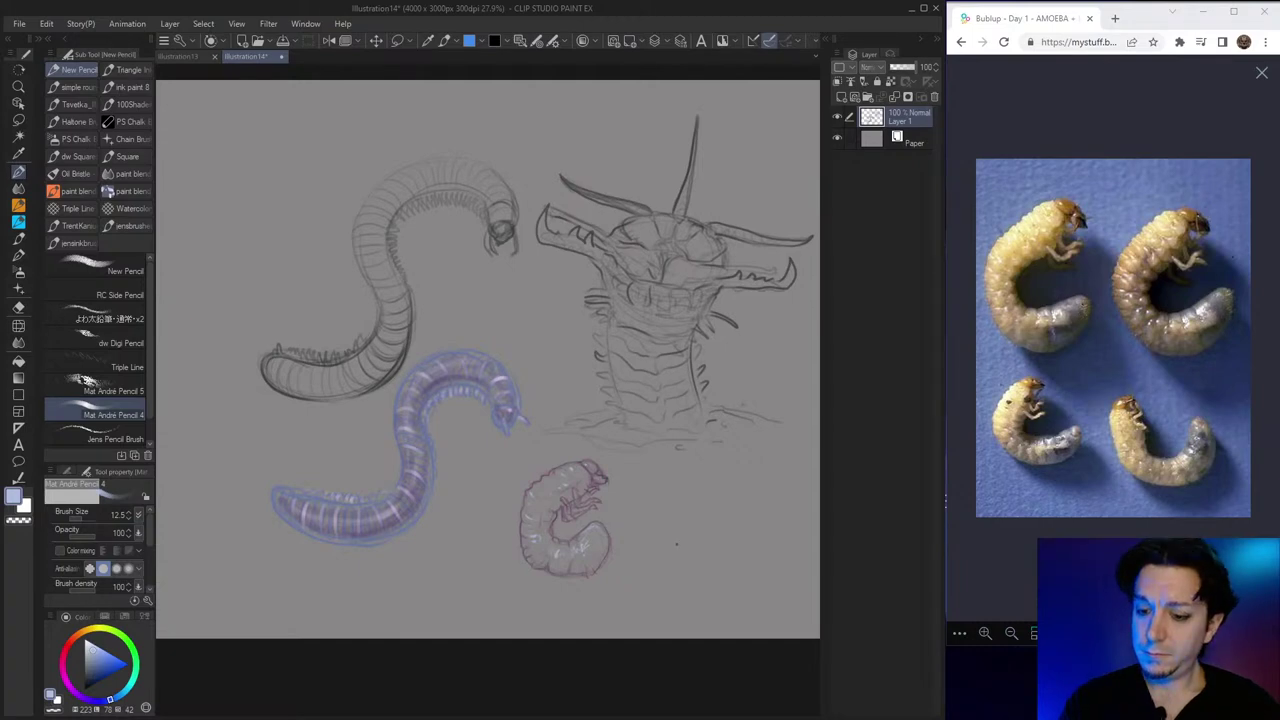
left_click(95, 672)
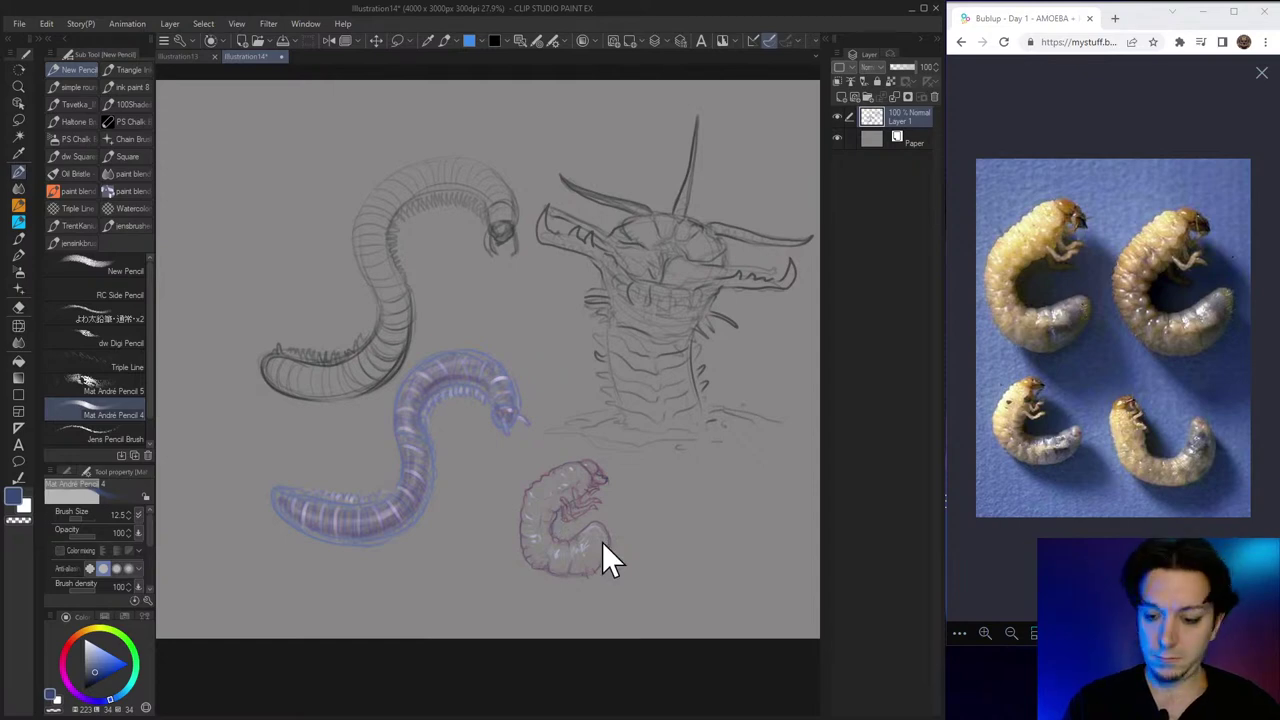
key("]")
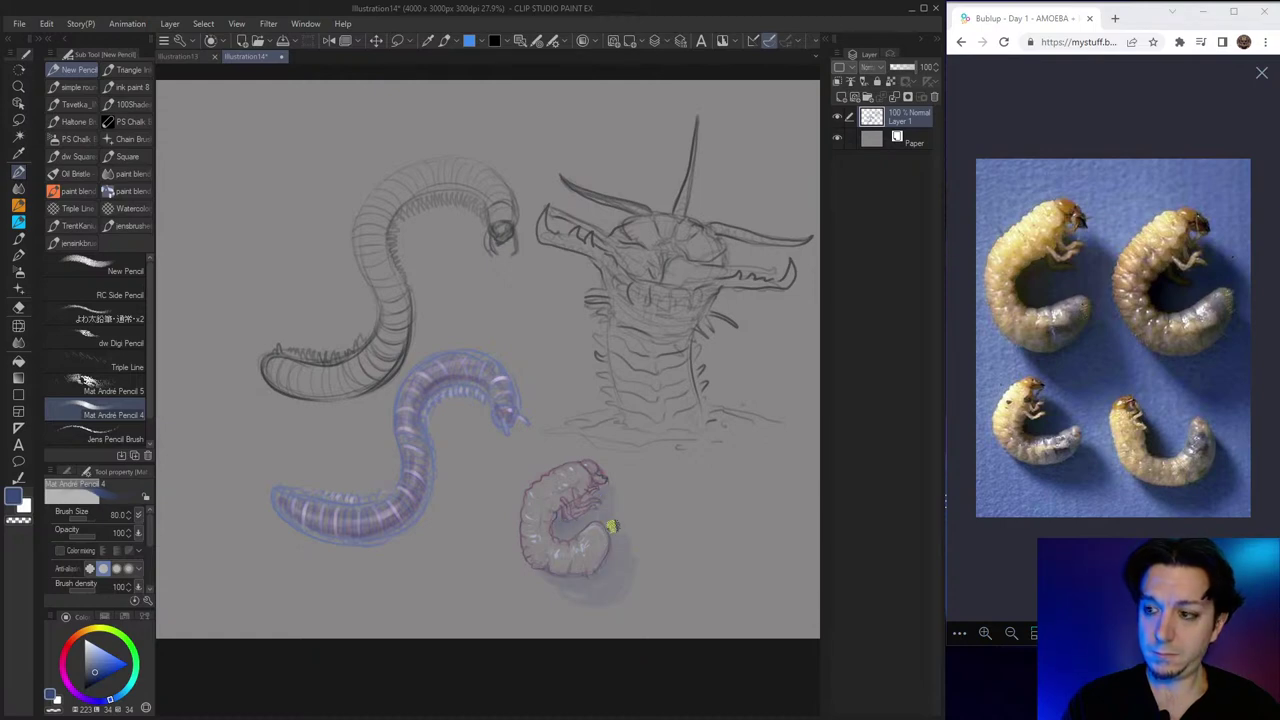
left_click(84, 631)
left_click(96, 659)
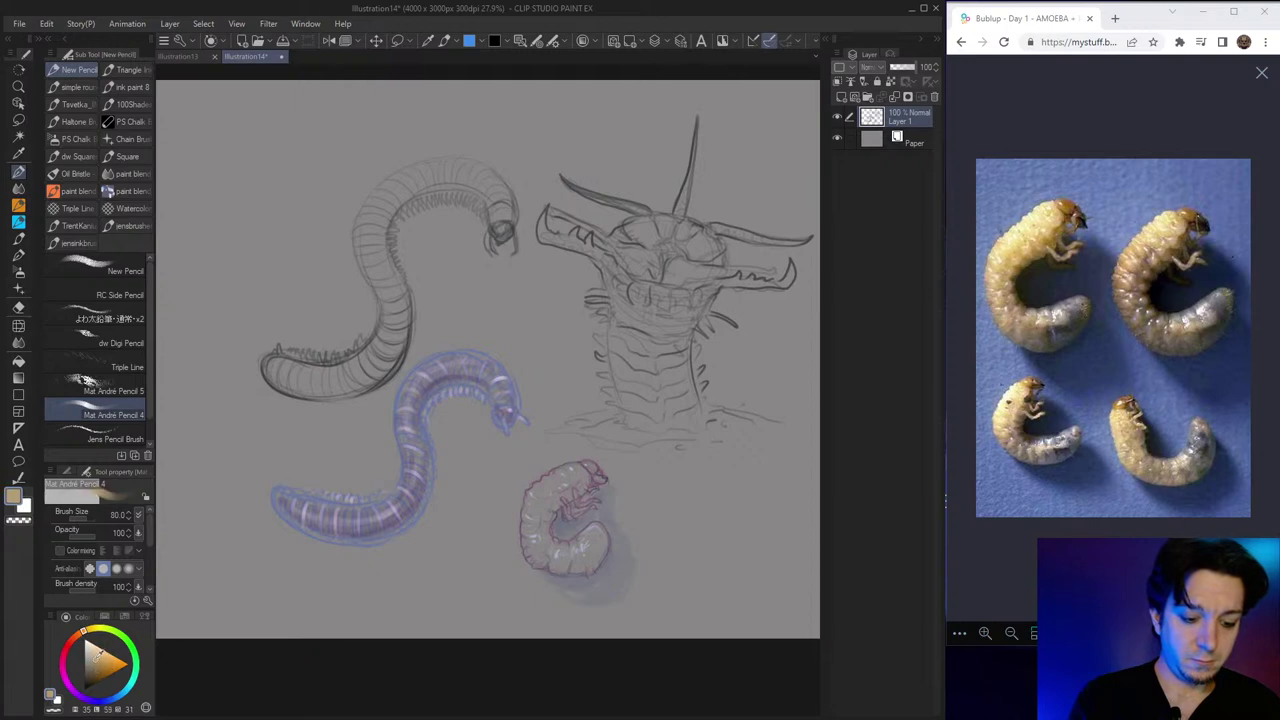
left_click(600, 490)
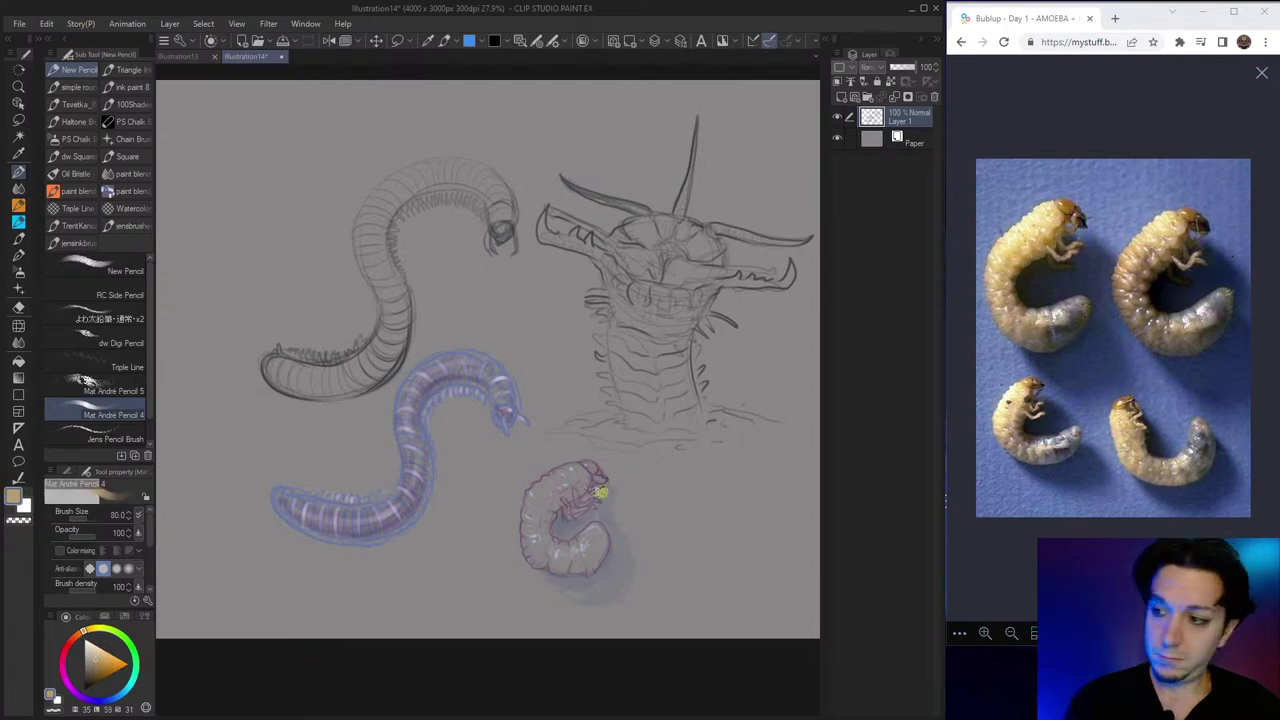
key("ctrl+z")
Colour the grub's head in olive yellow with the brush size reduced to 30.
left_click(92, 628)
key("bracketleft")
key("bracketleft")
key("bracketleft")
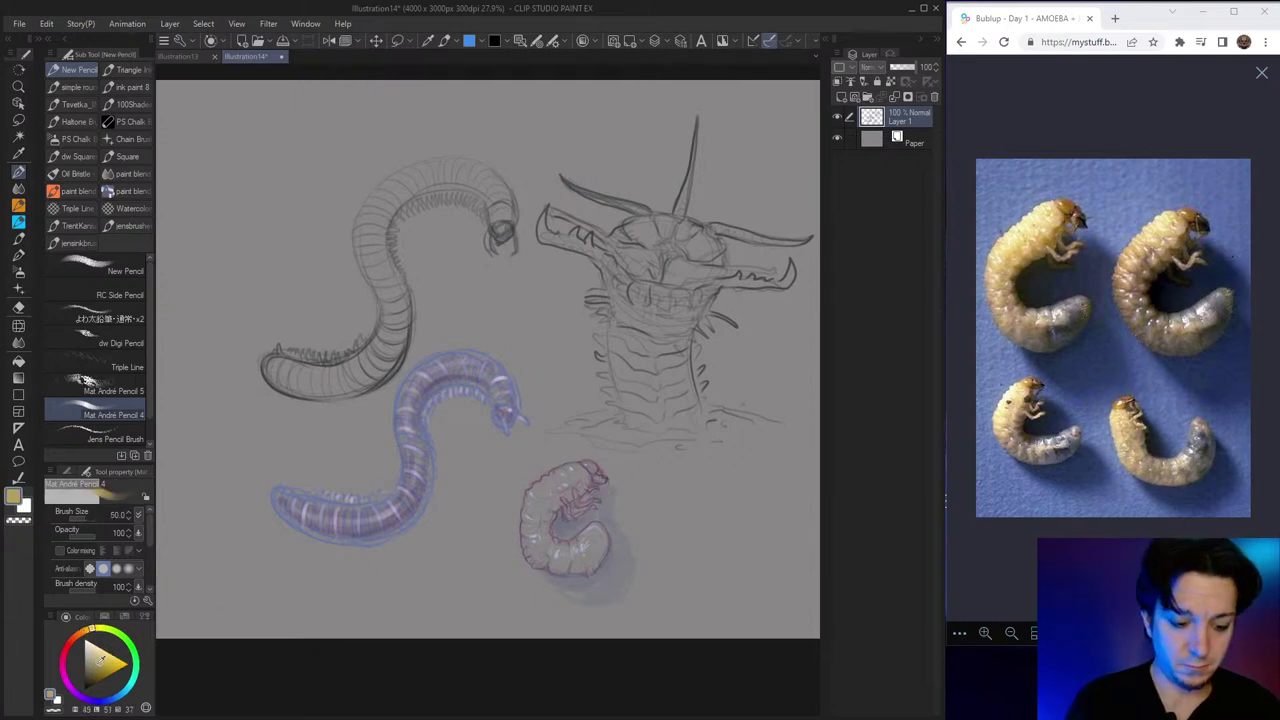
left_click(97, 668)
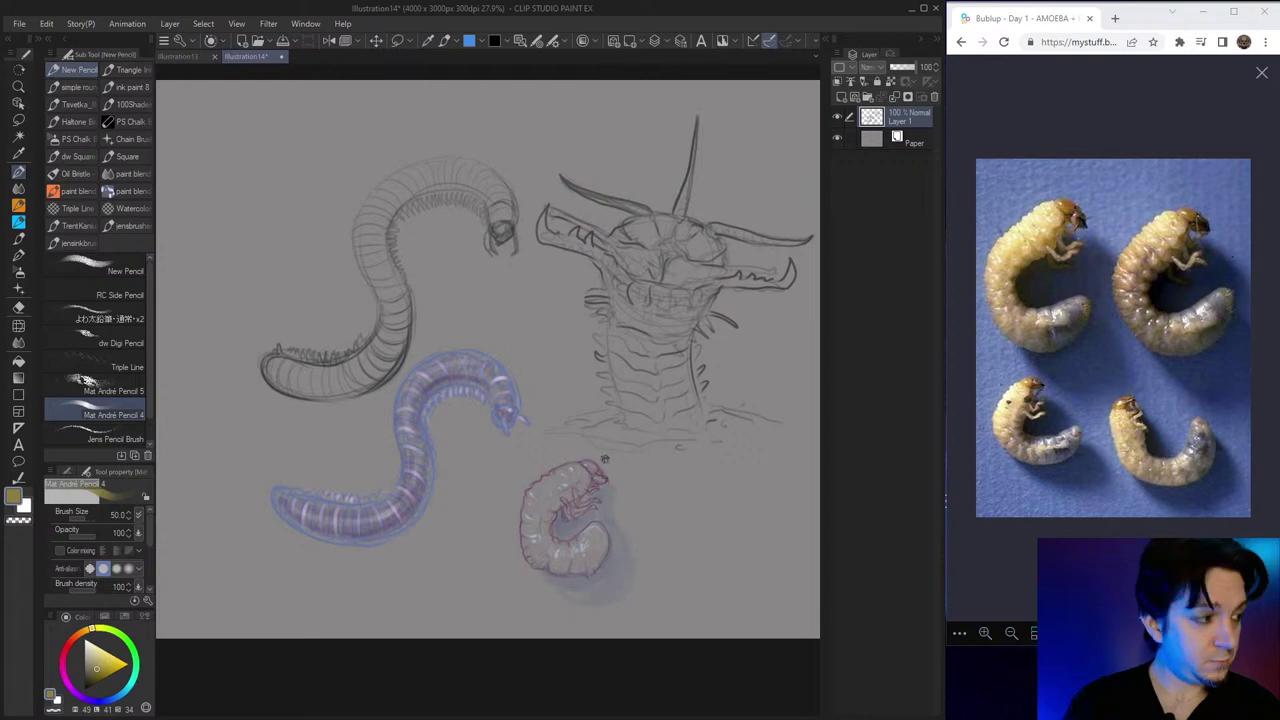
key("bracketleft")
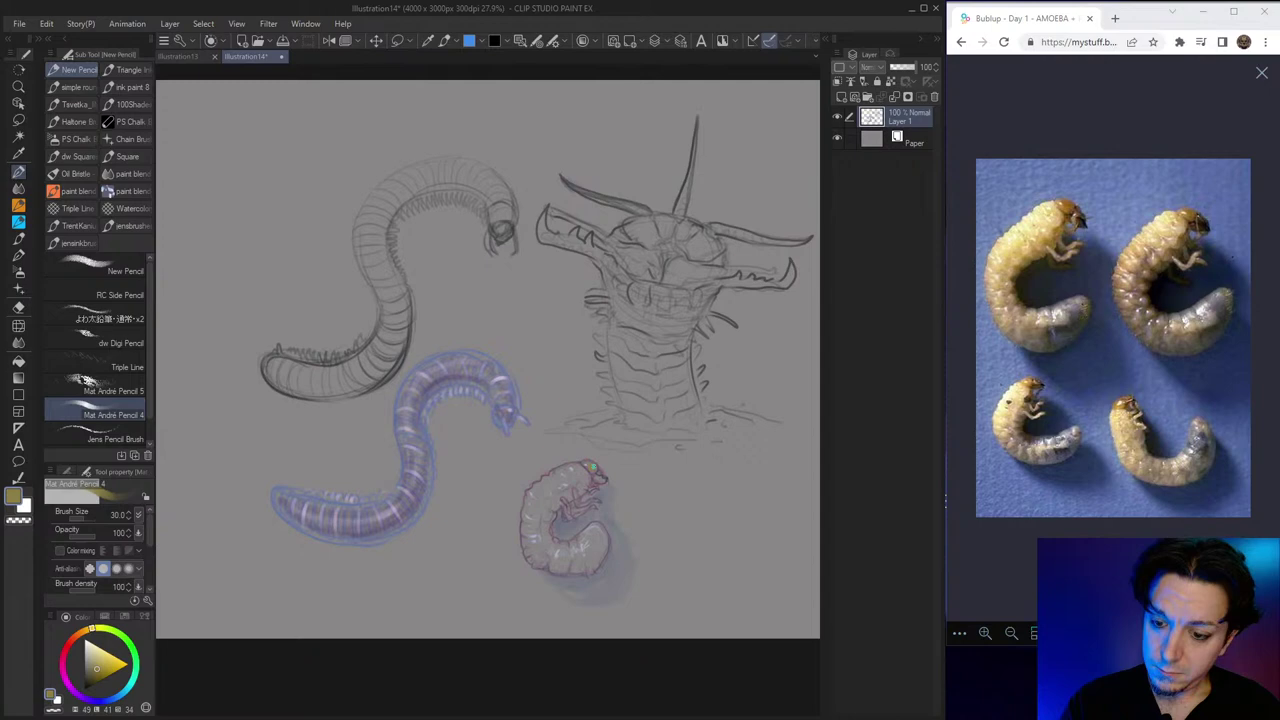
Shade the grub's head and body in dark brown, raising the brush size to 35, and add tan tones to the body.
left_click(93, 677)
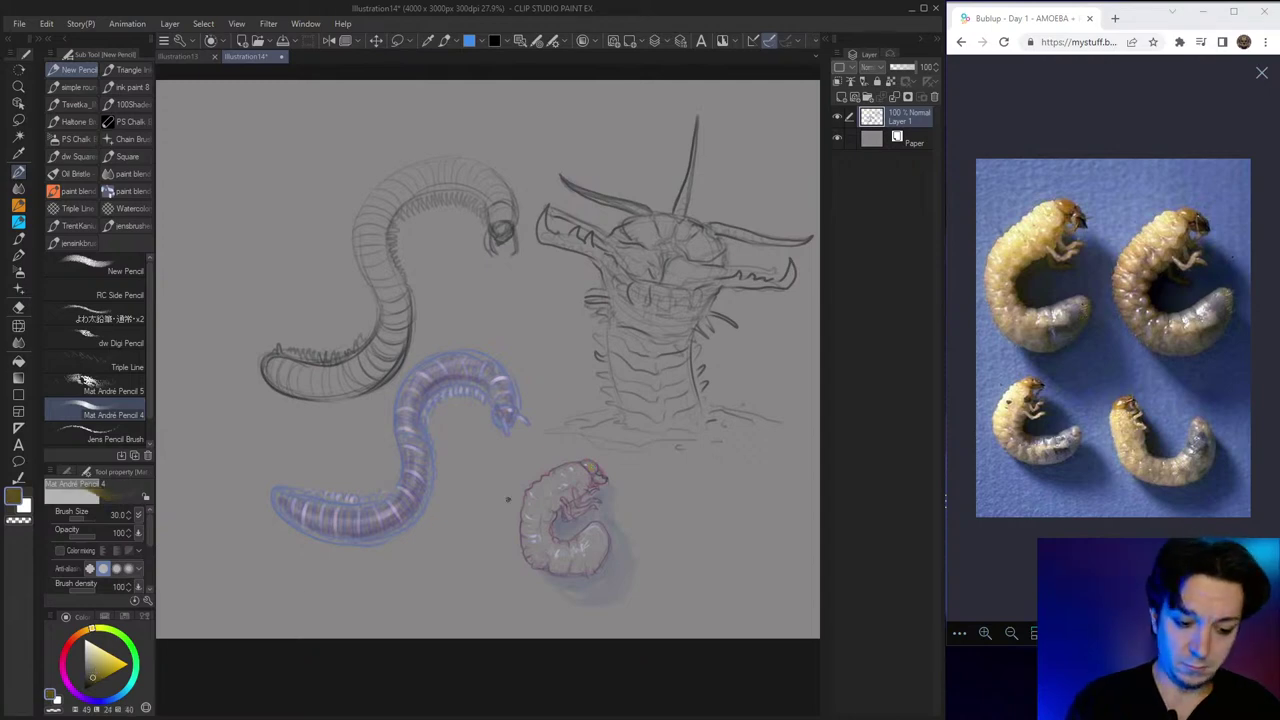
left_click(85, 632)
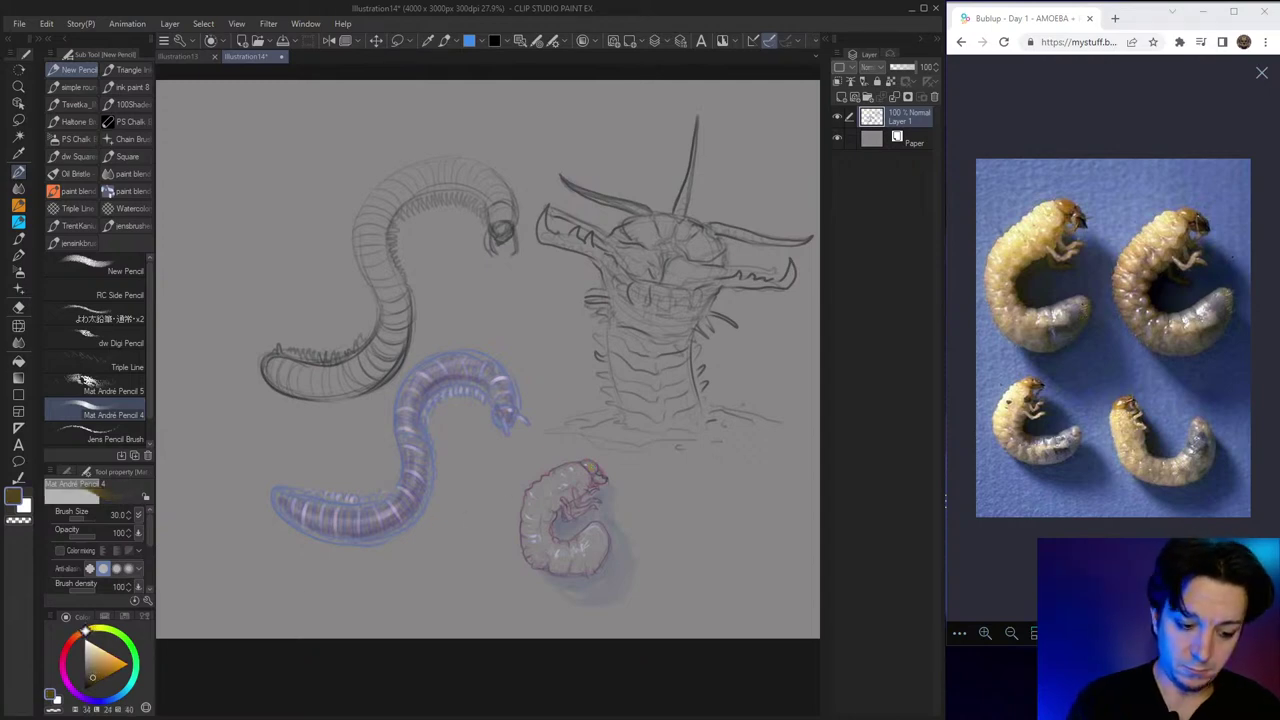
key("bracketleft")
key("bracketleft")
key("bracketleft")
key("bracketleft")
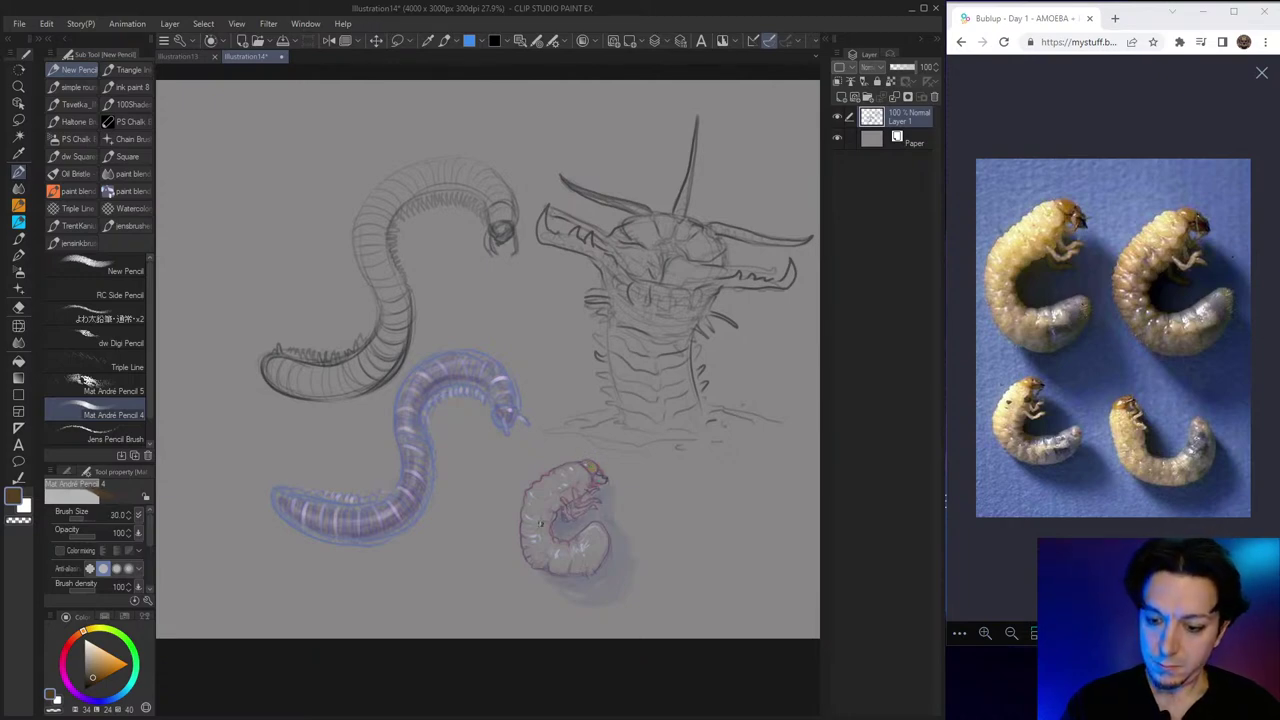
key("]")
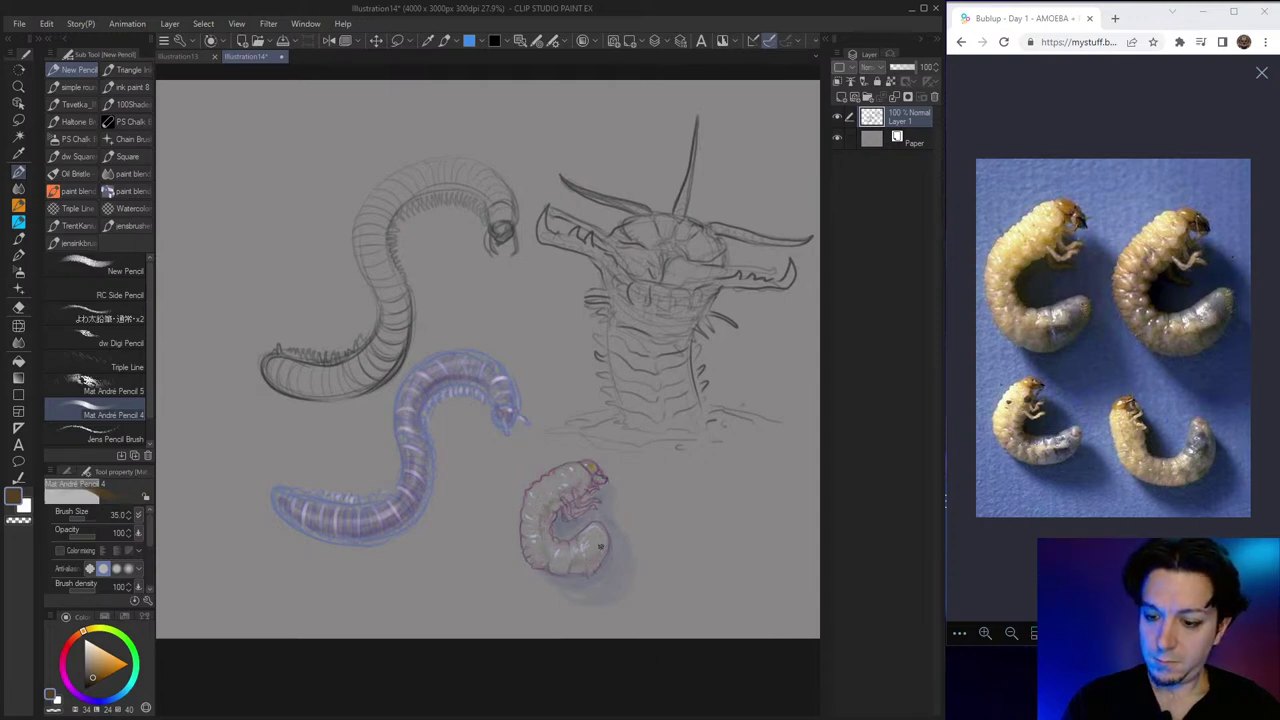
left_click(97, 661)
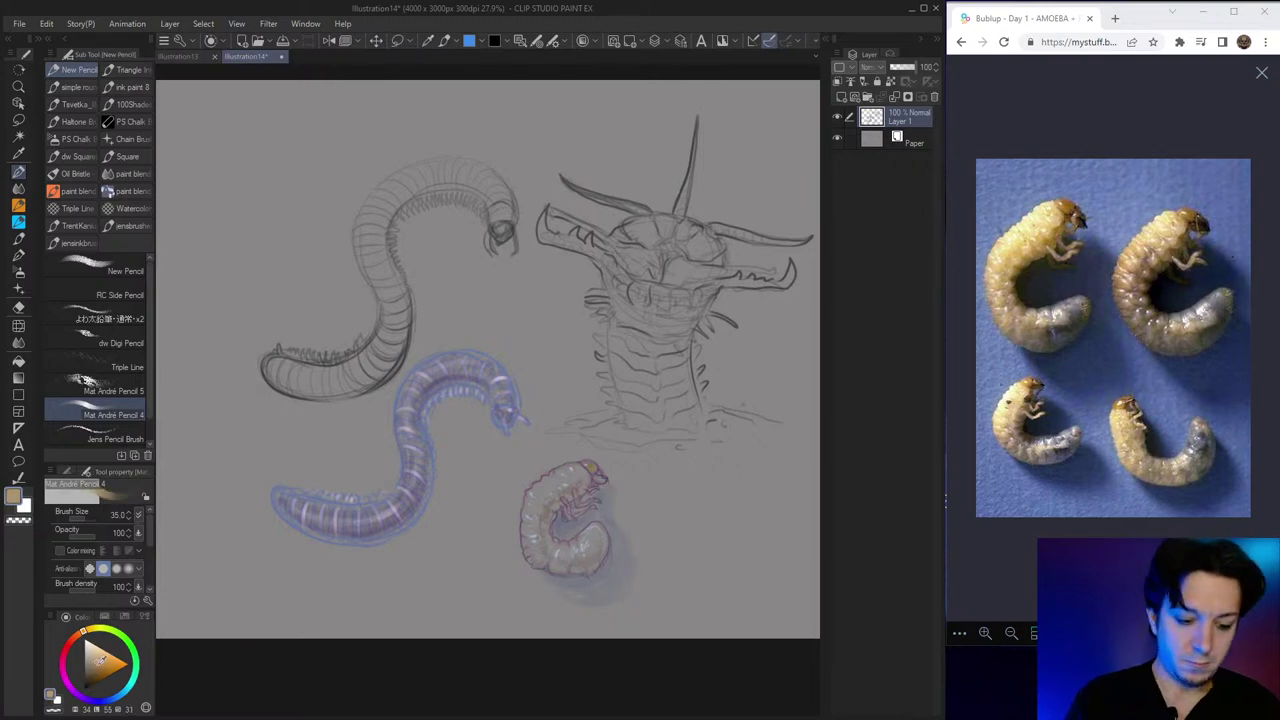
Paint pale blue and teal highlights over the grub's tail end and body segments at brush size 35.
left_click(124, 691)
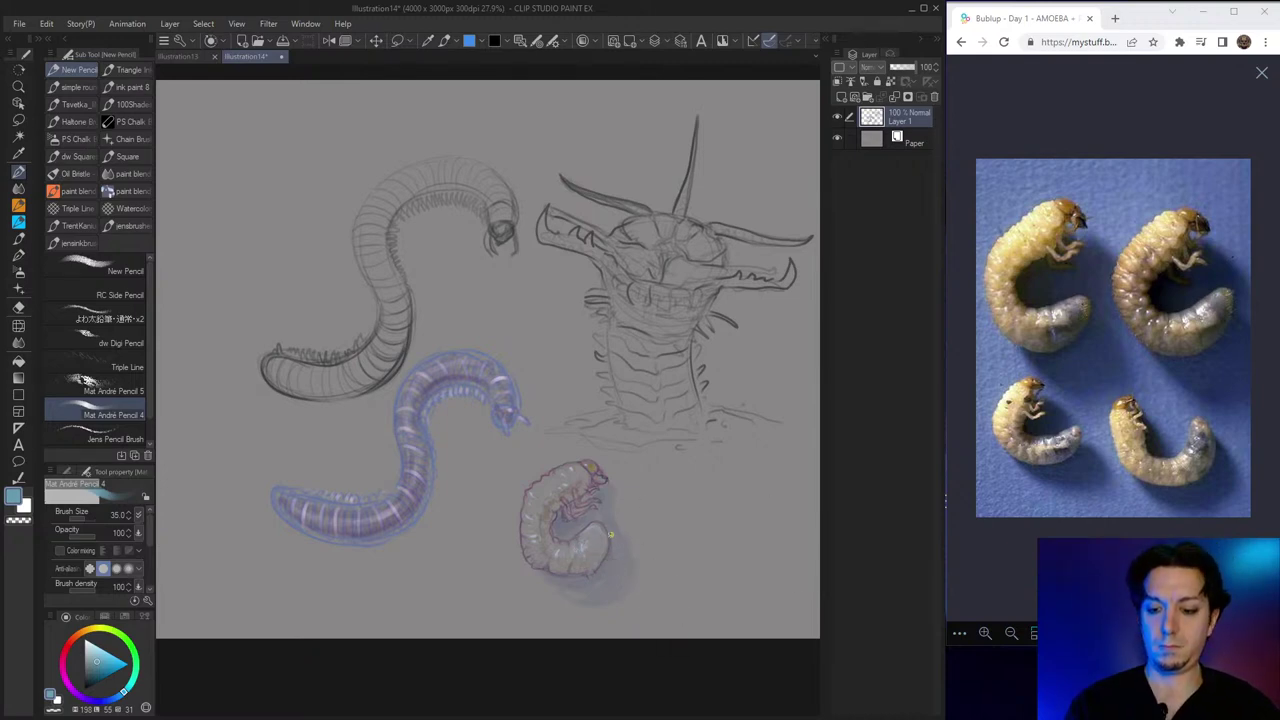
left_click(96, 650)
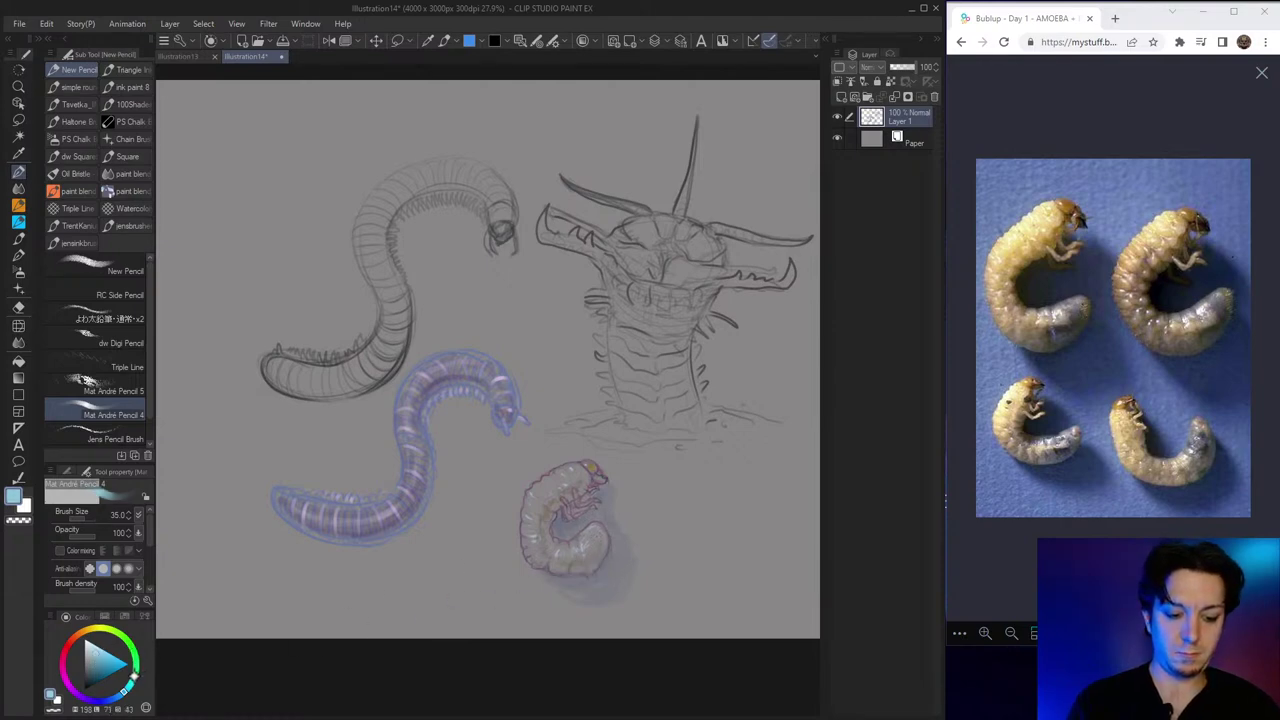
left_click(134, 676)
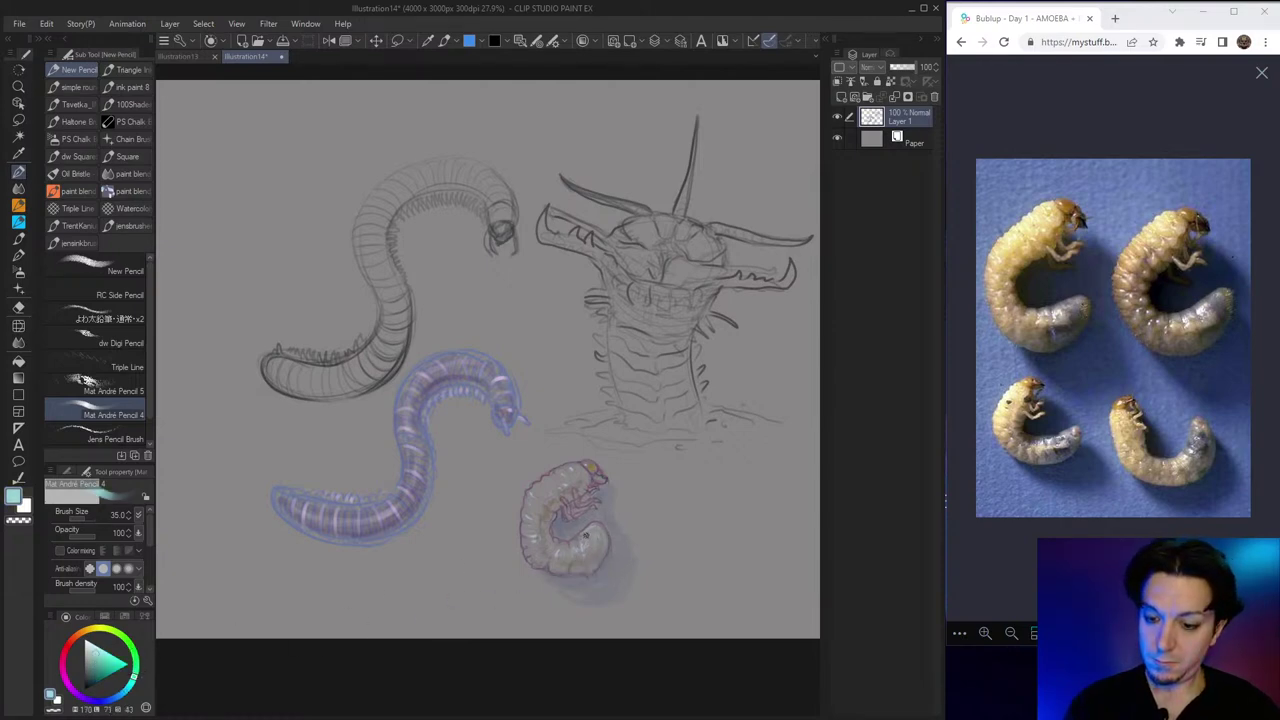
mouse_move(586, 549)
left_mouse_down()
mouse_move(598, 540)
mouse_move(600, 552)
left_mouse_up()
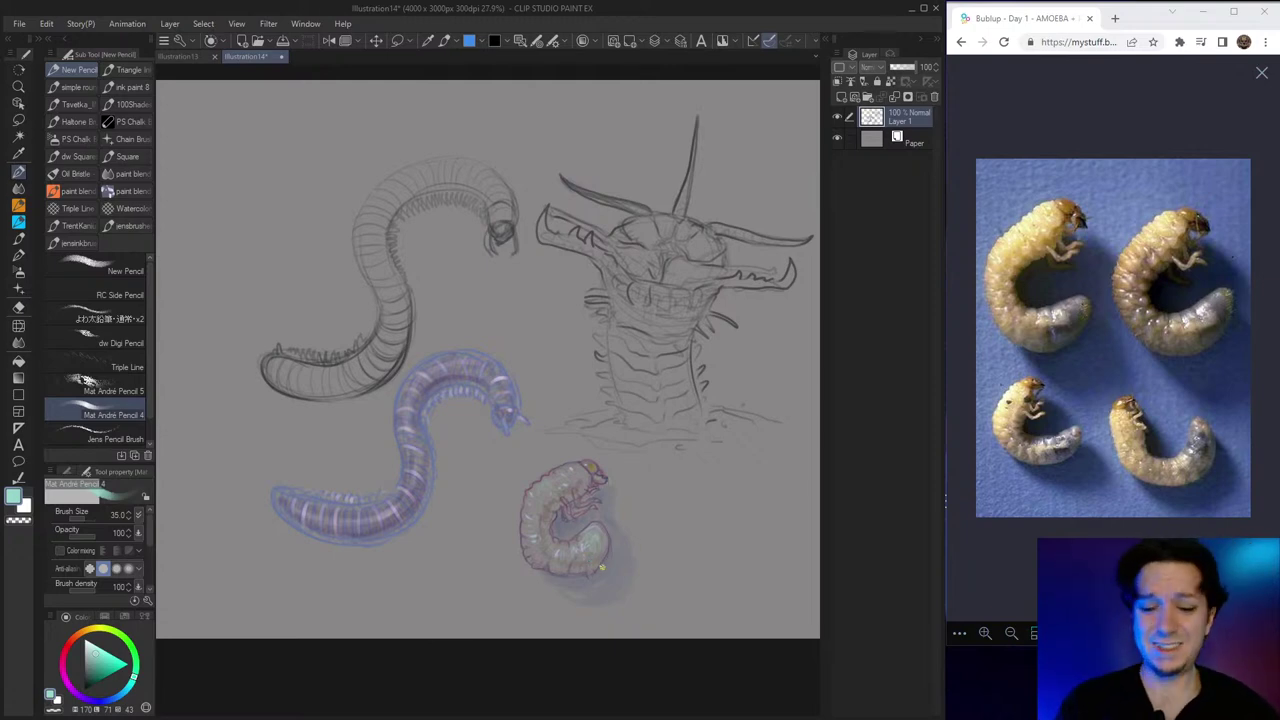
Deepen the cast shadow around the grub in dark violet-blue at brush size 35.
left_click(95, 670)
left_click(102, 699)
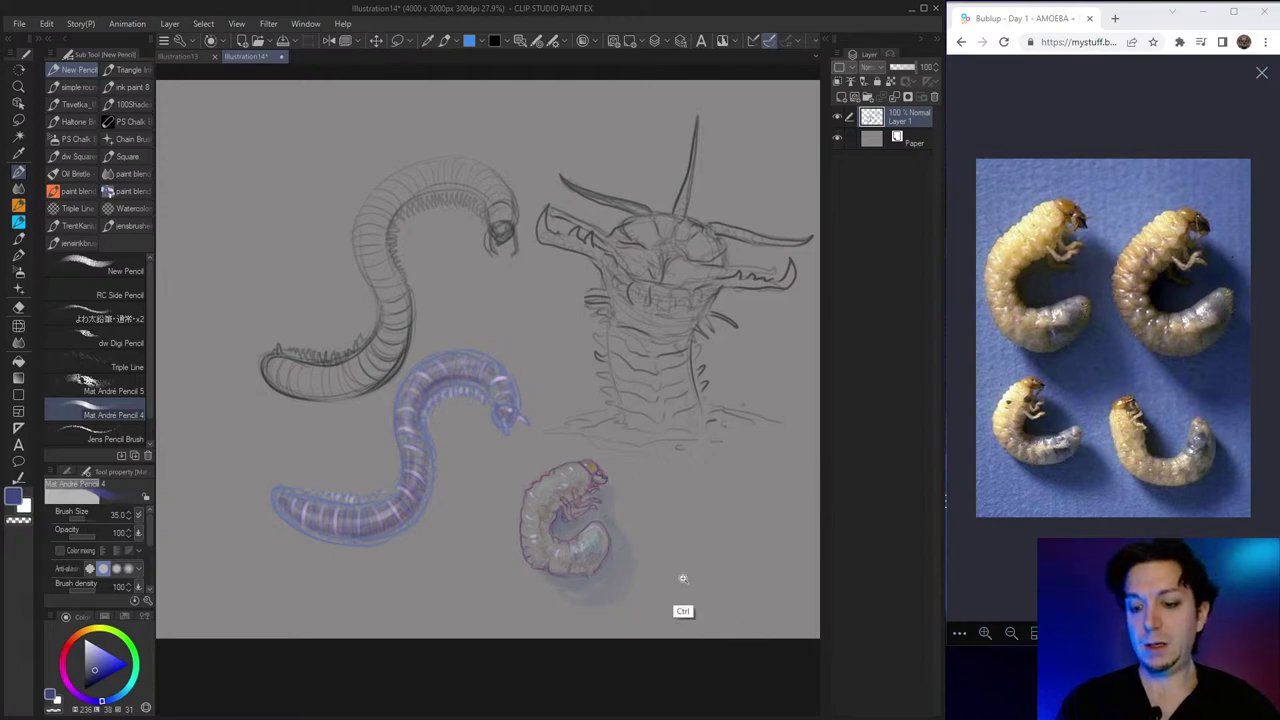
mouse_move(682, 578)
left_mouse_down()
mouse_move(674, 620)
mouse_move(698, 582)
left_mouse_up()
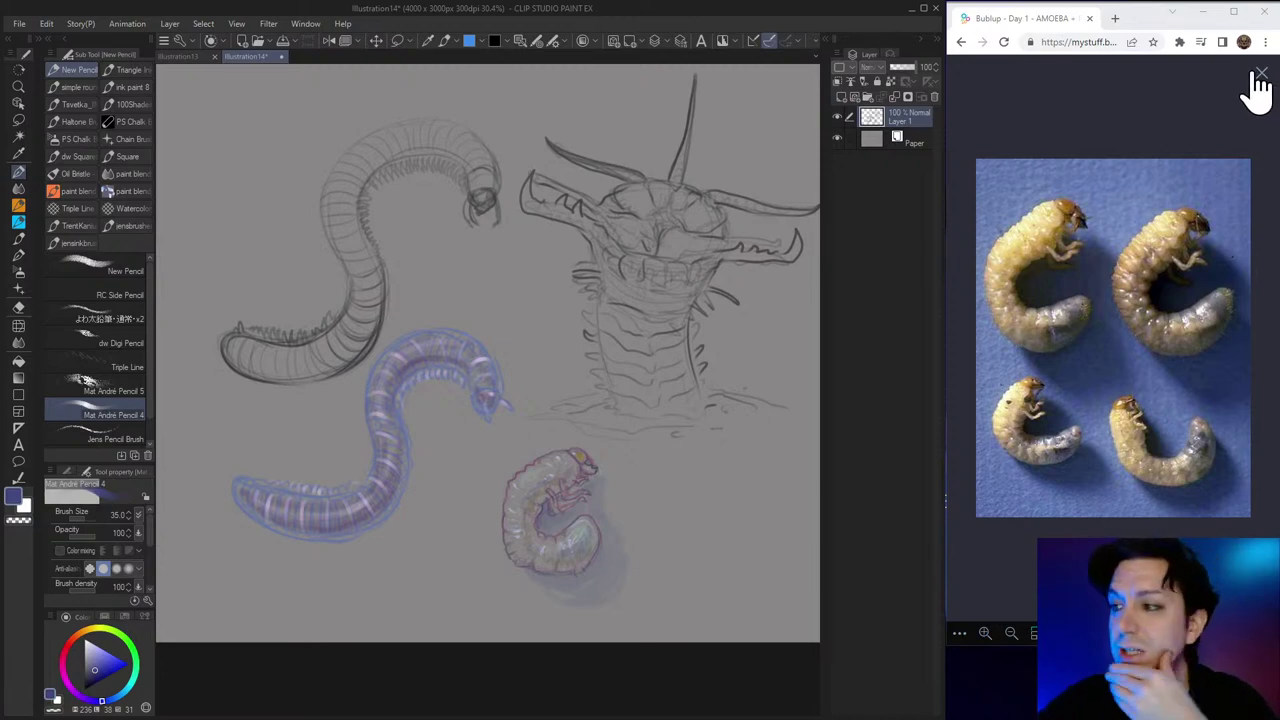
Close the enlarged grub photo in the Bublup browser window and open the Microorganism Field Guide image at full view.
left_click(1261, 78)
scroll(1207, 296, "down", 3)
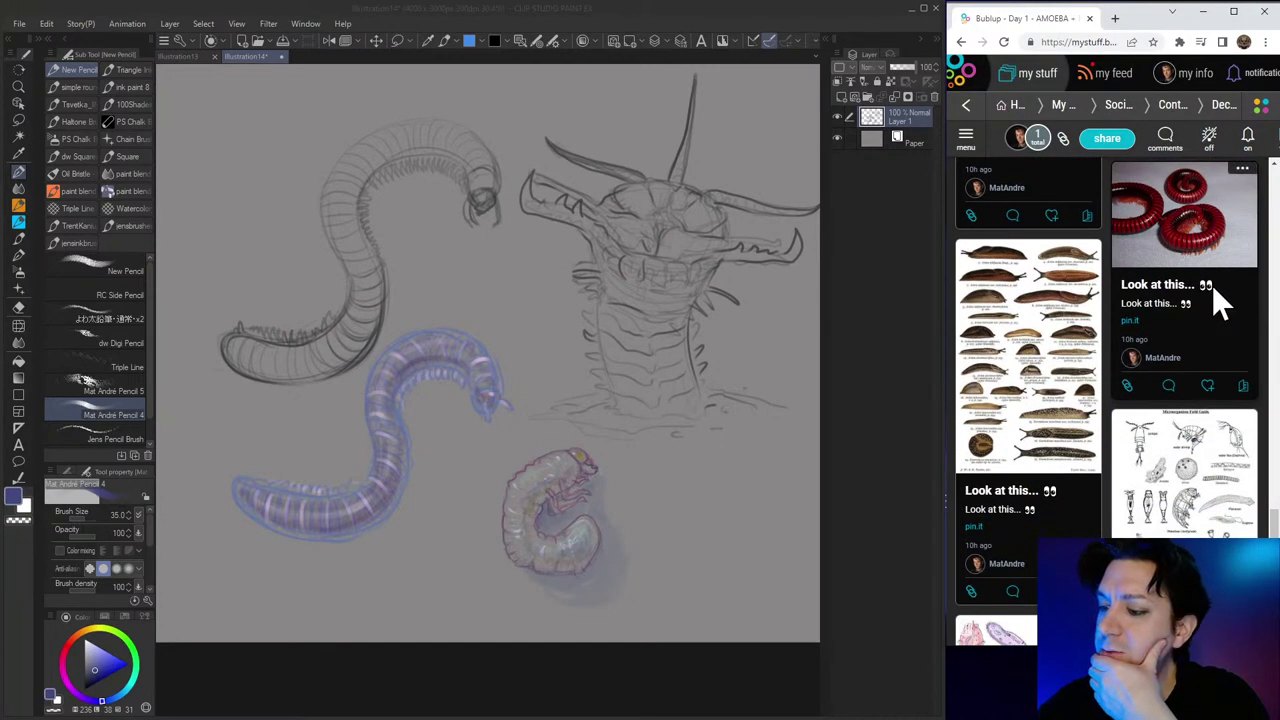
scroll(1212, 285, "down", 1)
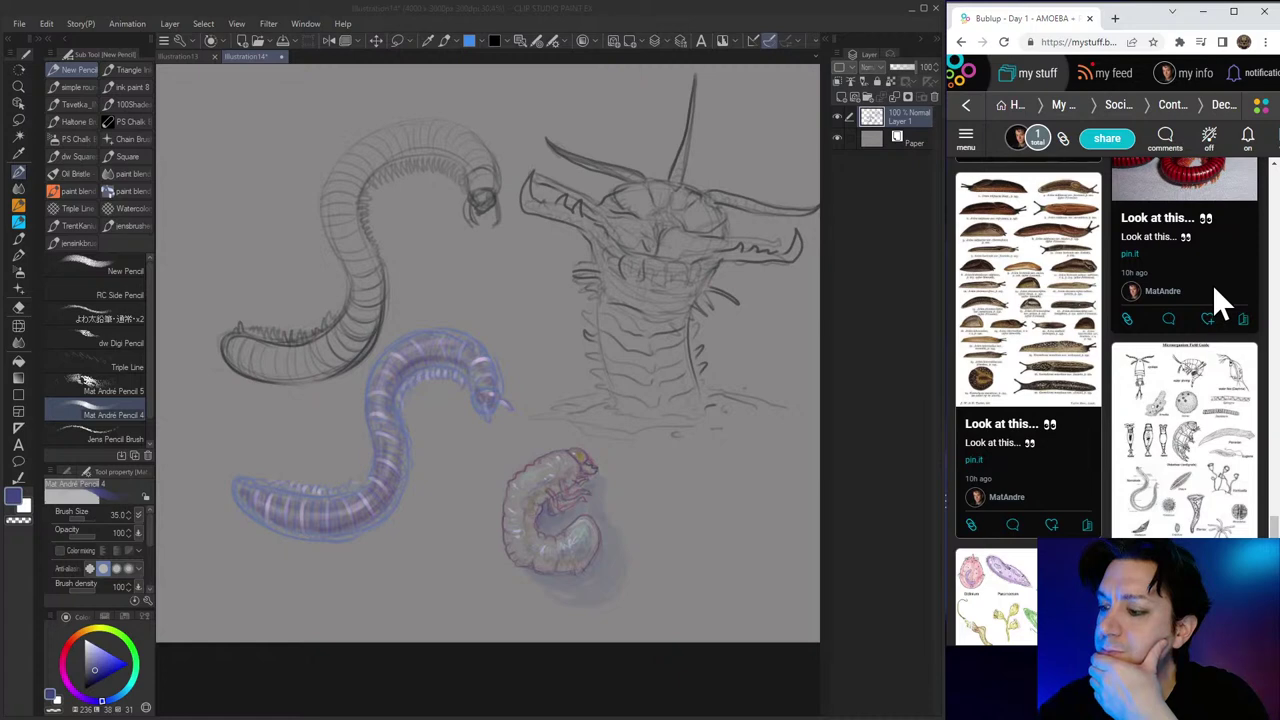
scroll(1212, 284, "down", 2)
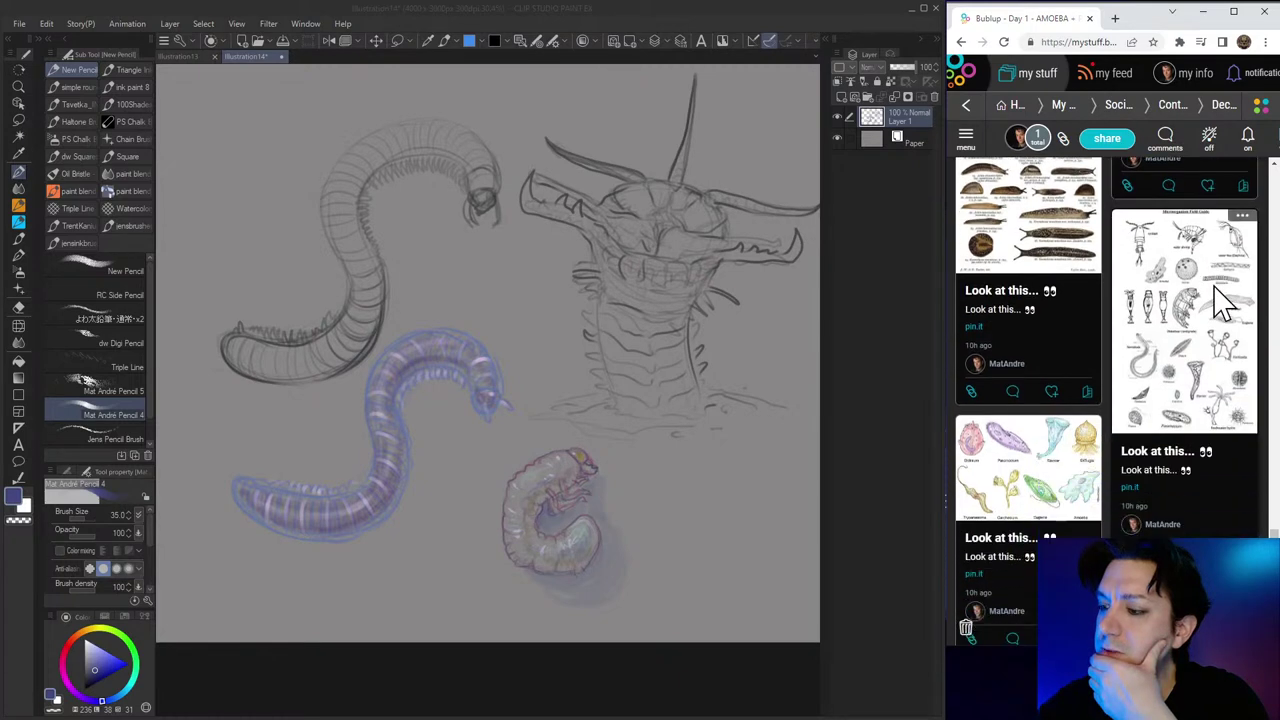
left_click(1244, 217)
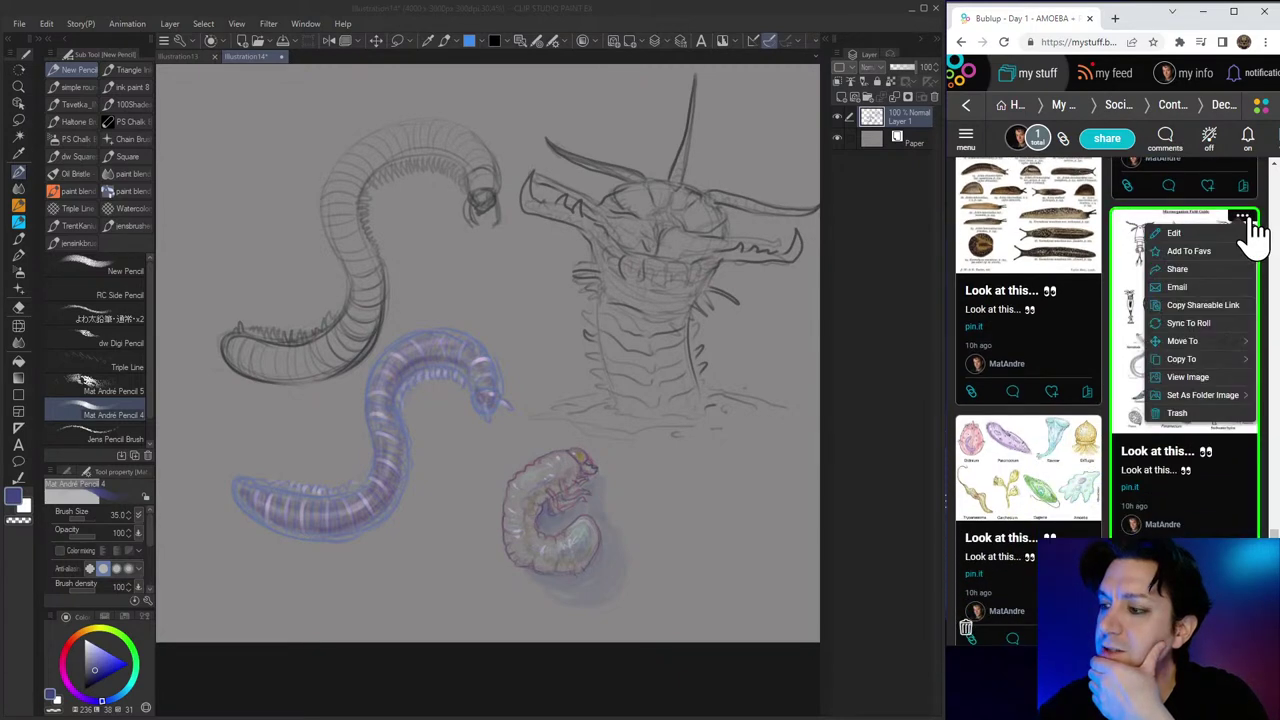
left_click(1209, 380)
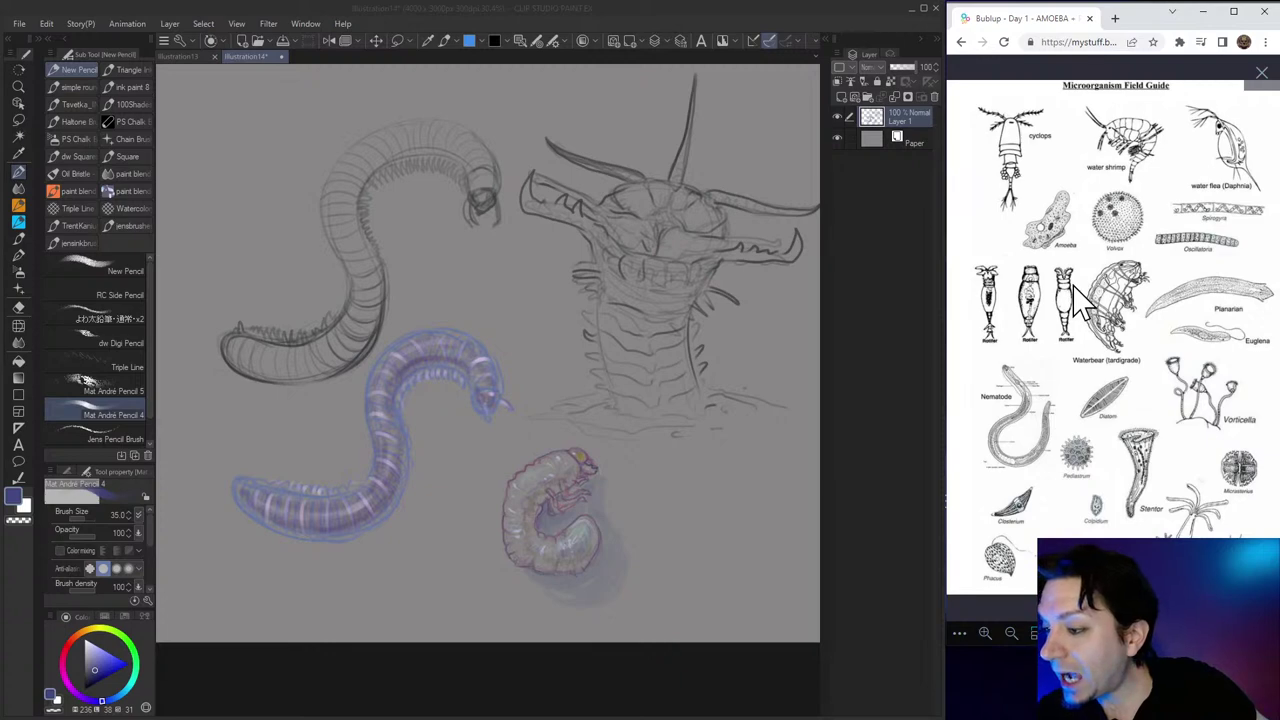
Close the Microorganism Field Guide image and browse the Bublup board for another worm or caterpillar reference.
left_click(1261, 73)
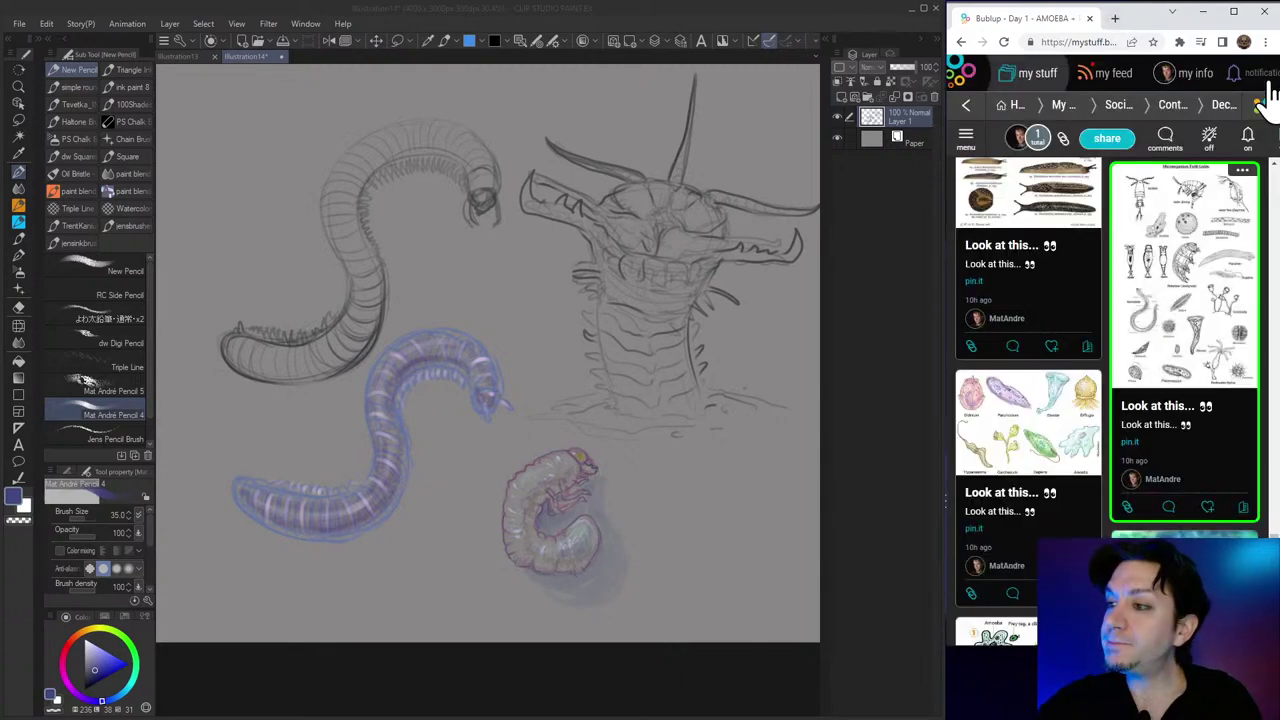
scroll(1155, 355, "down", 3)
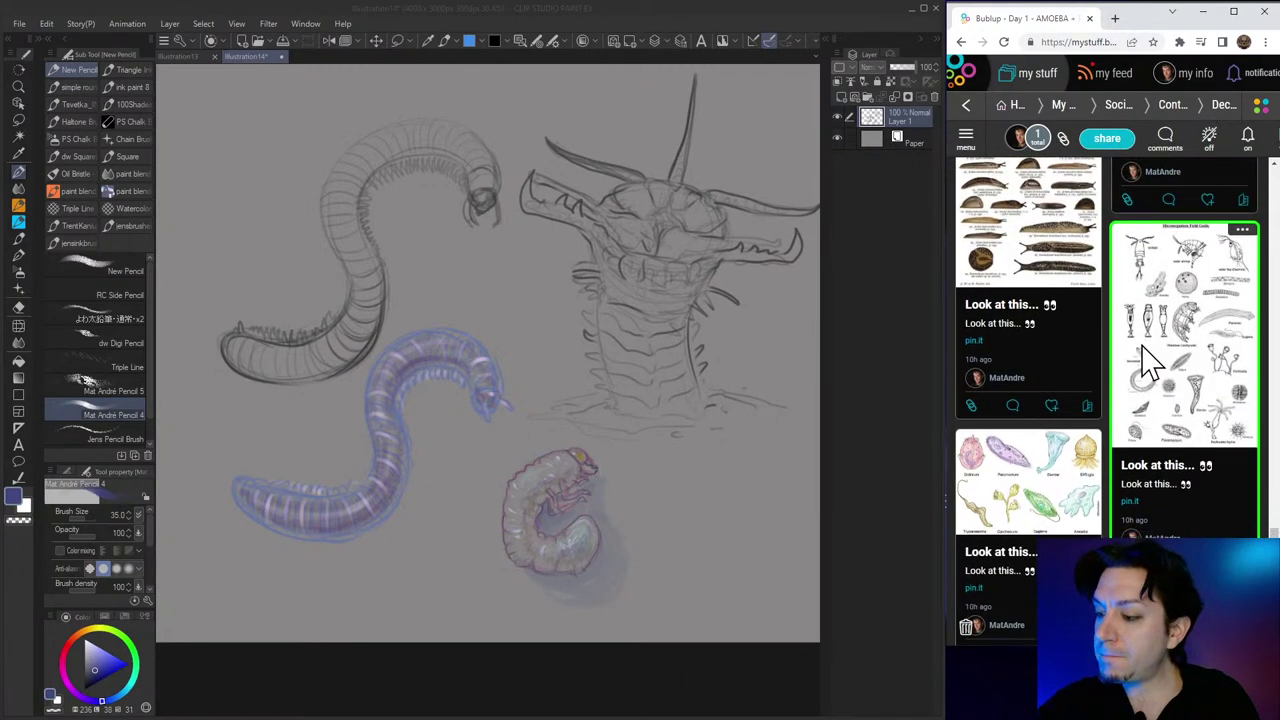
scroll(1144, 340, "down", 10)
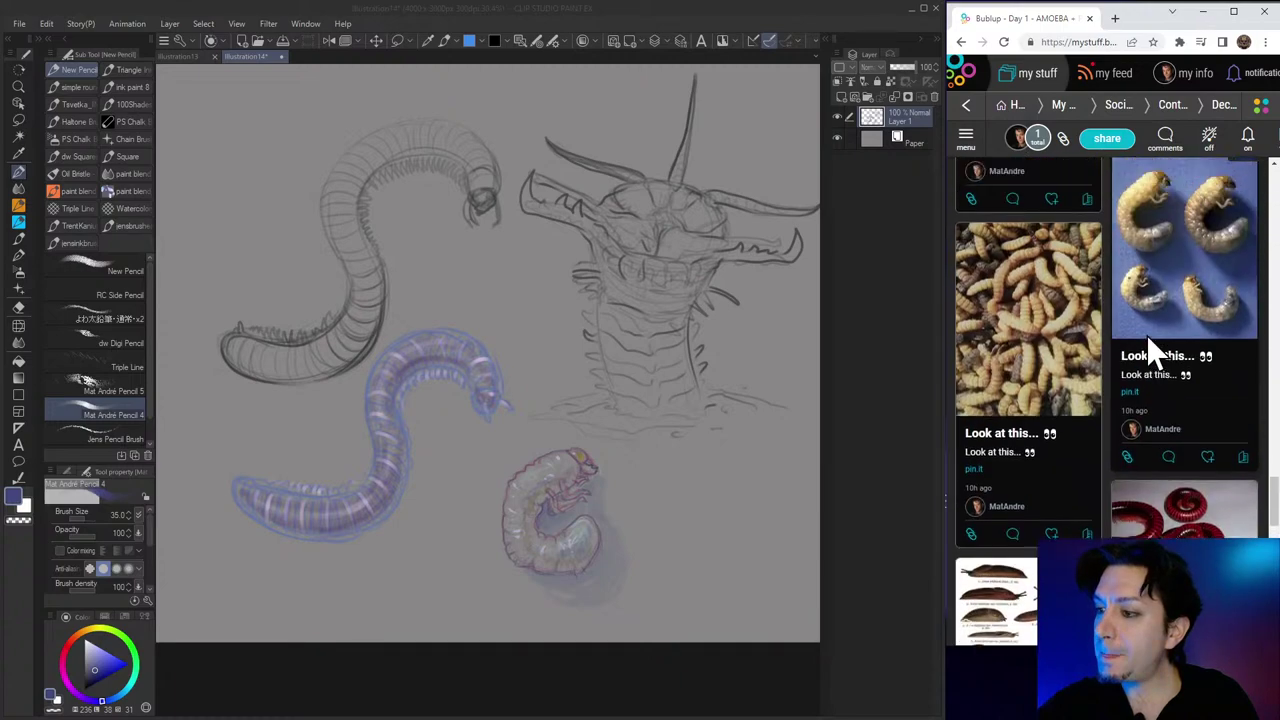
scroll(1150, 338, "down", 10)
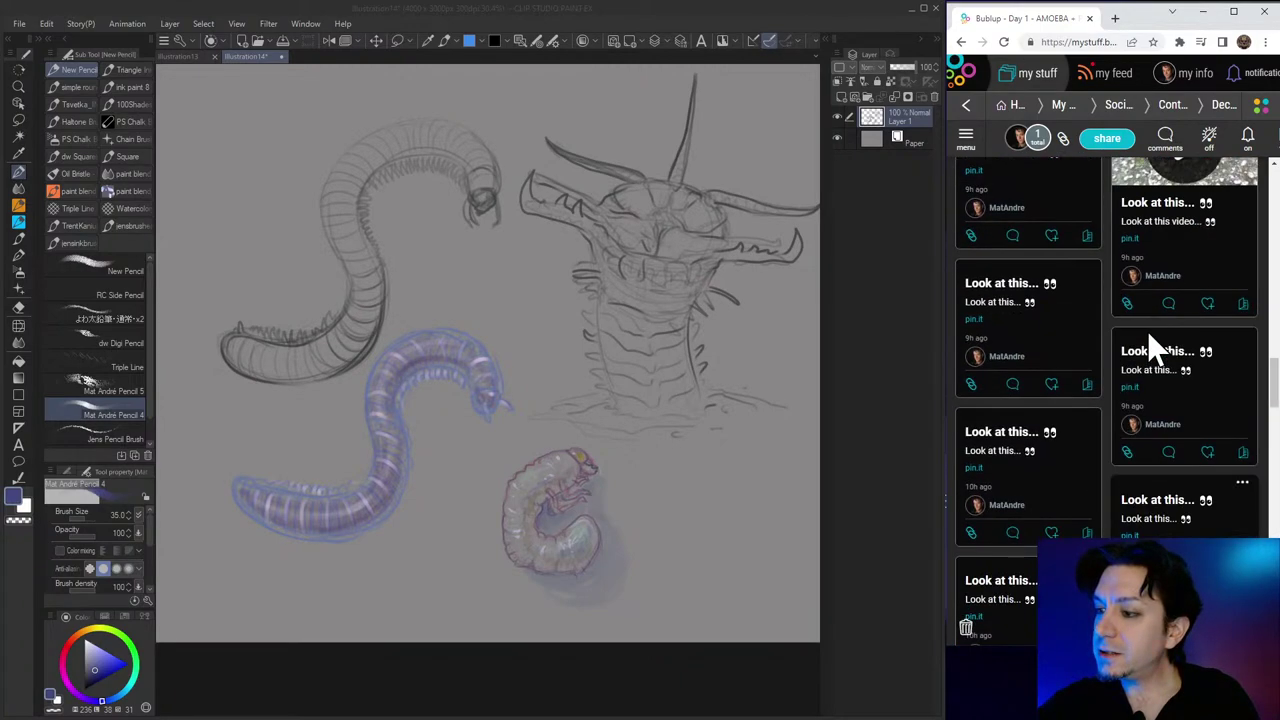
scroll(1147, 330, "up", 3)
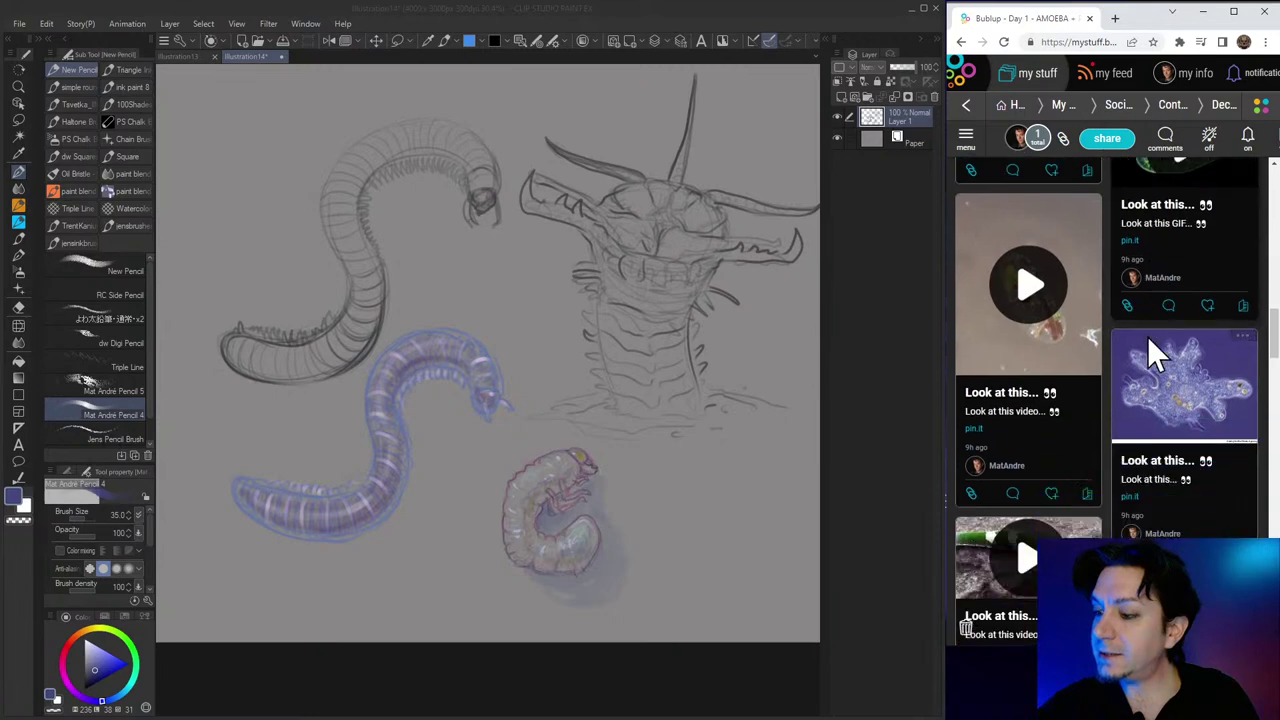
scroll(1147, 336, "up", 5)
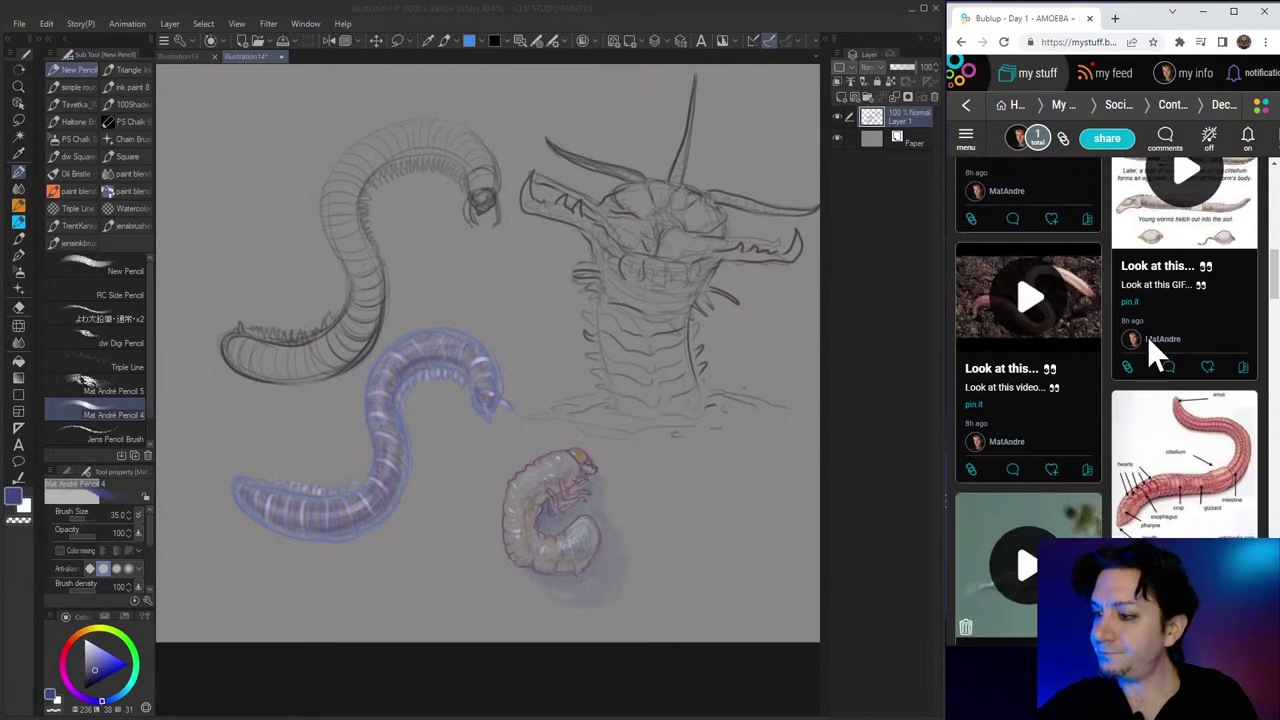
scroll(1147, 336, "up", 3)
scroll(1147, 336, "down", 4)
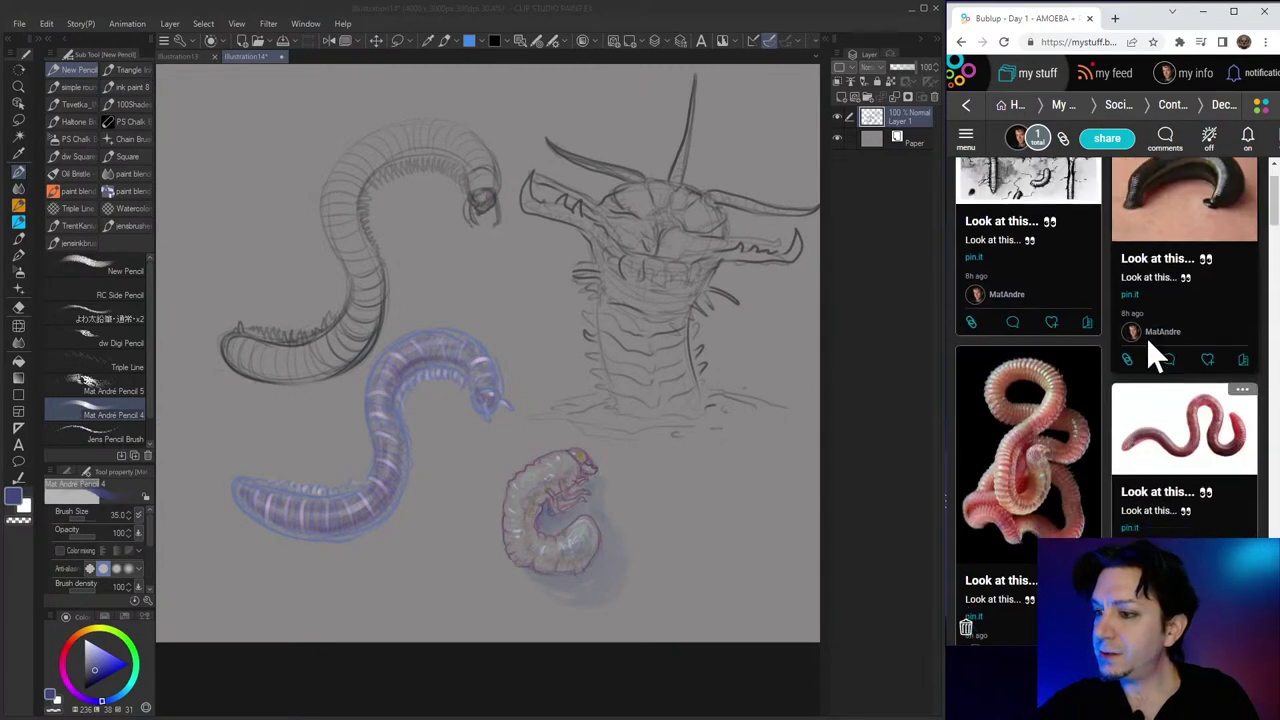
scroll(1160, 370, "down", 6)
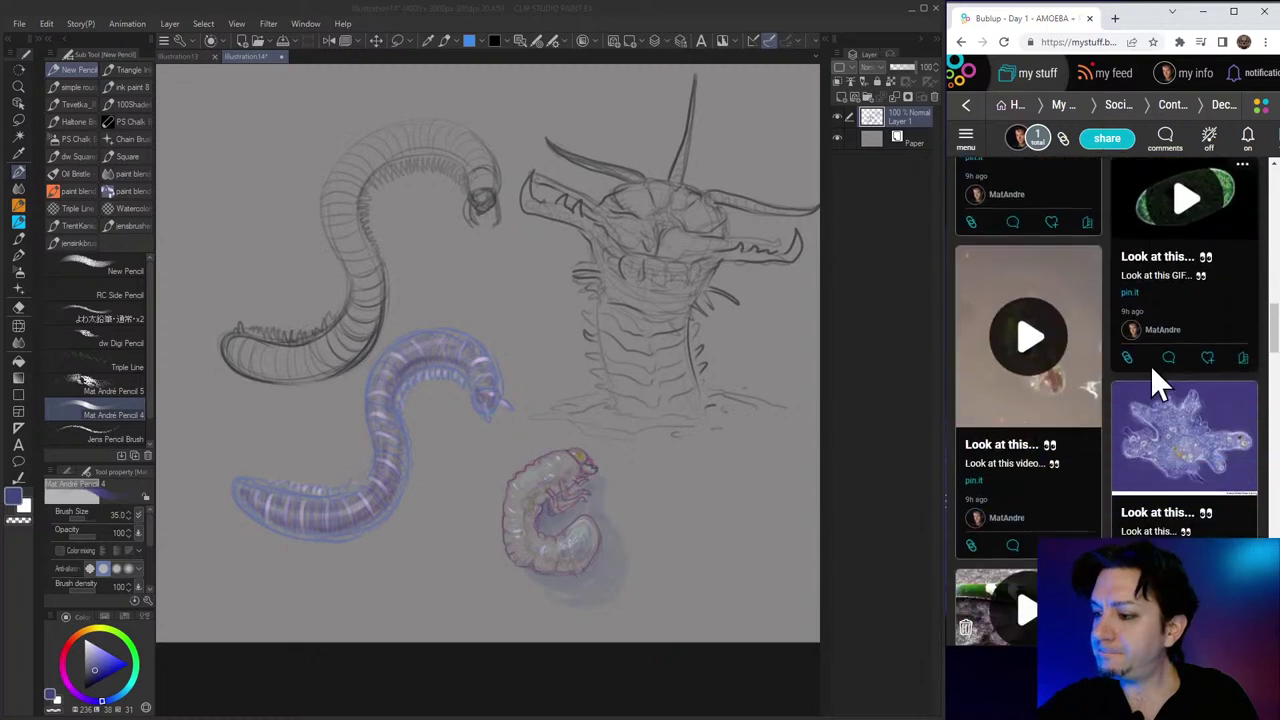
scroll(1152, 383, "down", 3)
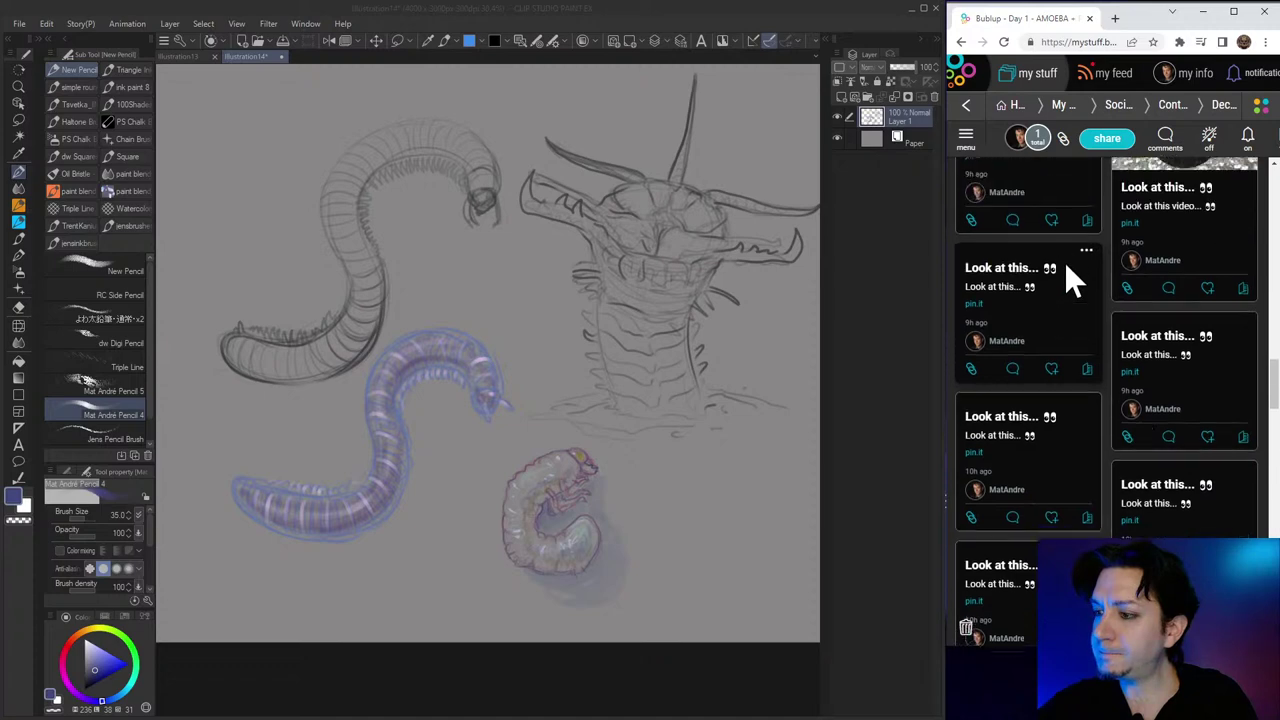
scroll(1097, 312, "up", 1)
Open the "insect house" caterpillar pin on Pinterest and enlarge the browser window to show the whole photo.
left_click(1087, 333)
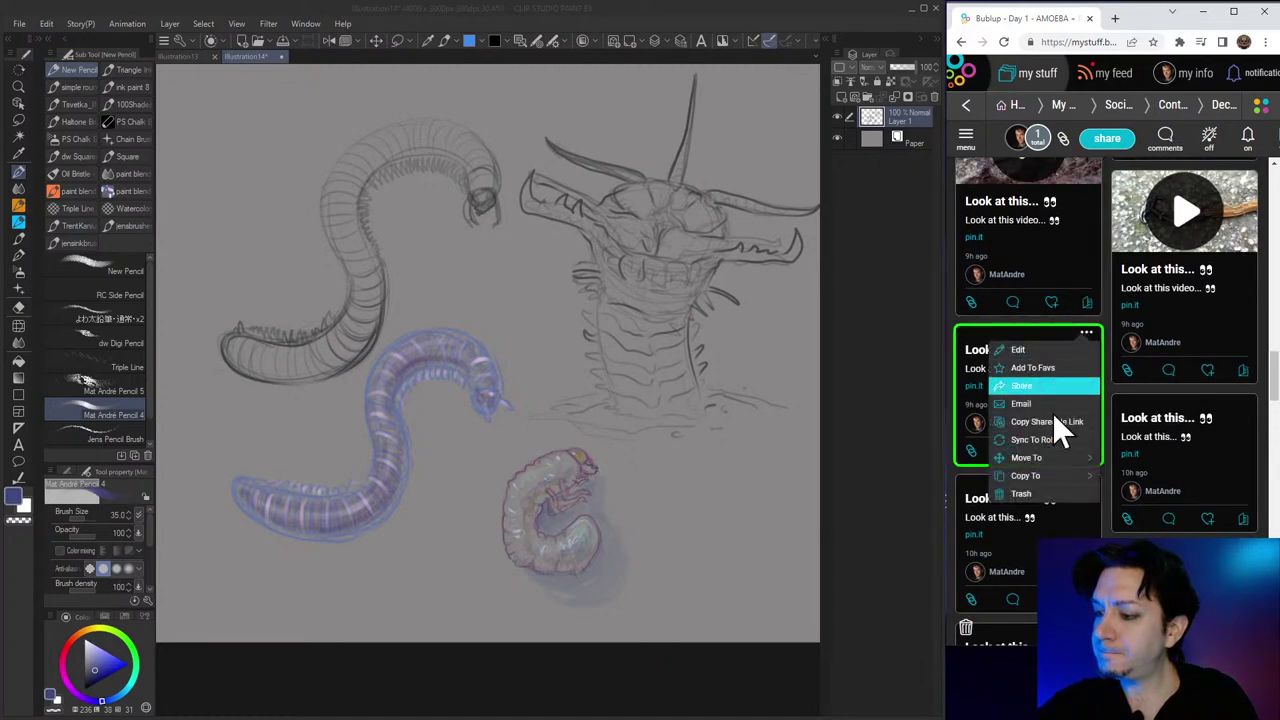
mouse_move(1056, 463)
scroll(1061, 261, "up", 1)
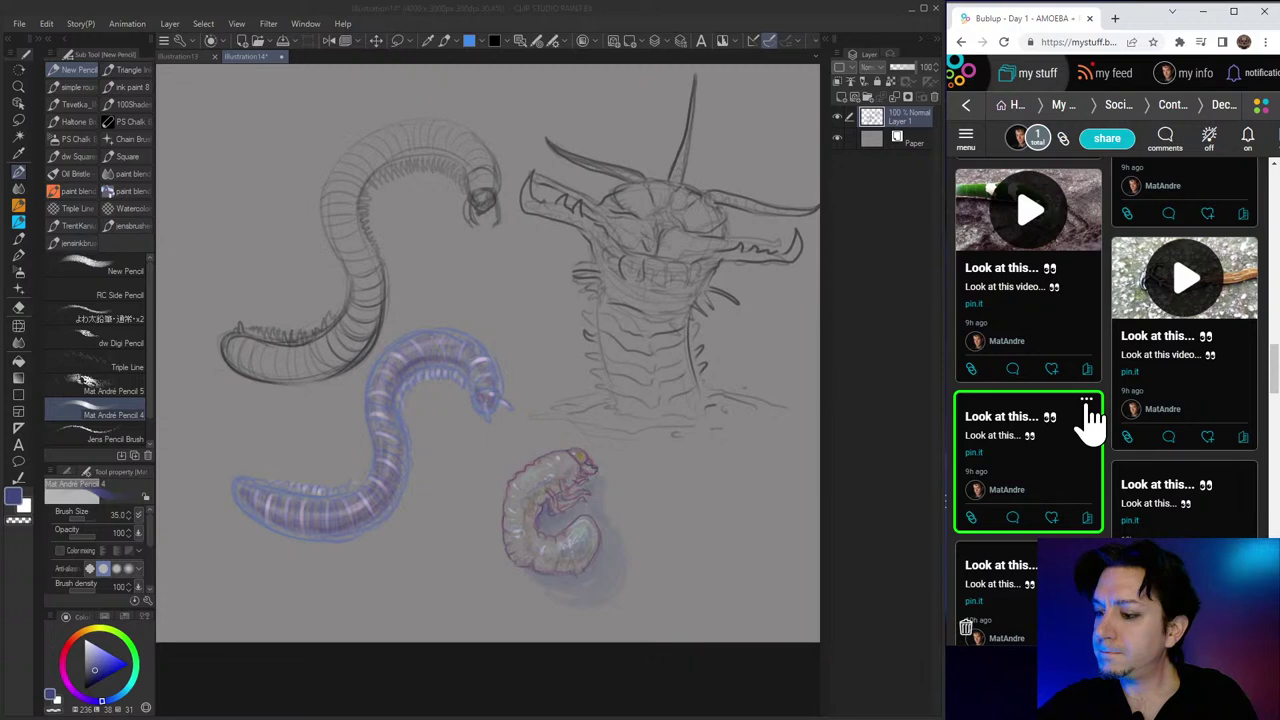
left_click(983, 466)
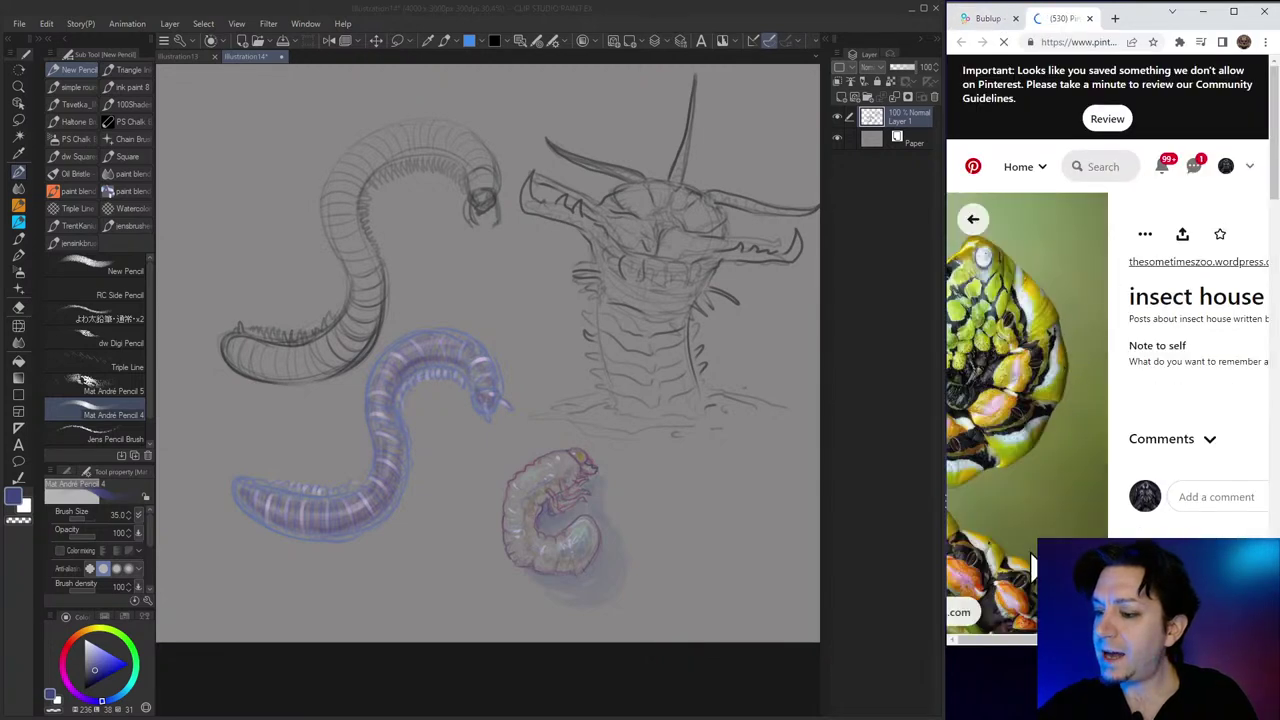
left_click_drag(943, 449, 926, 449)
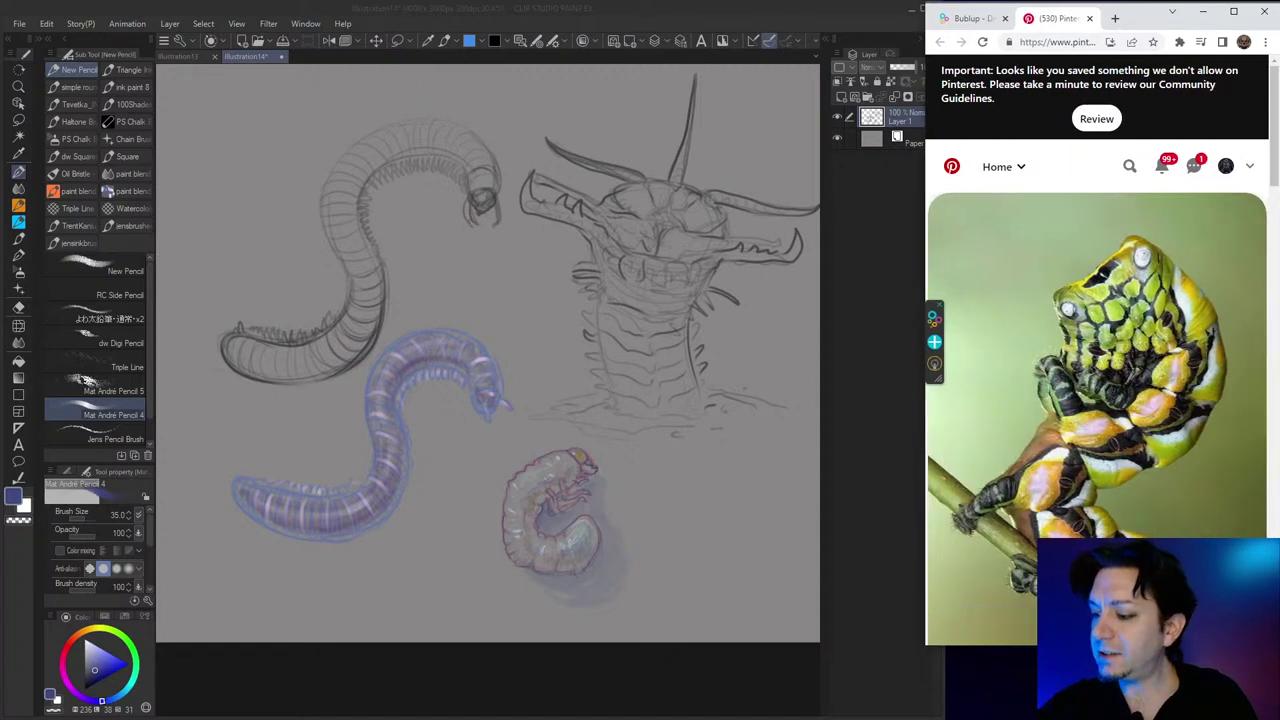
left_click_drag(1100, 645, 1100, 709)
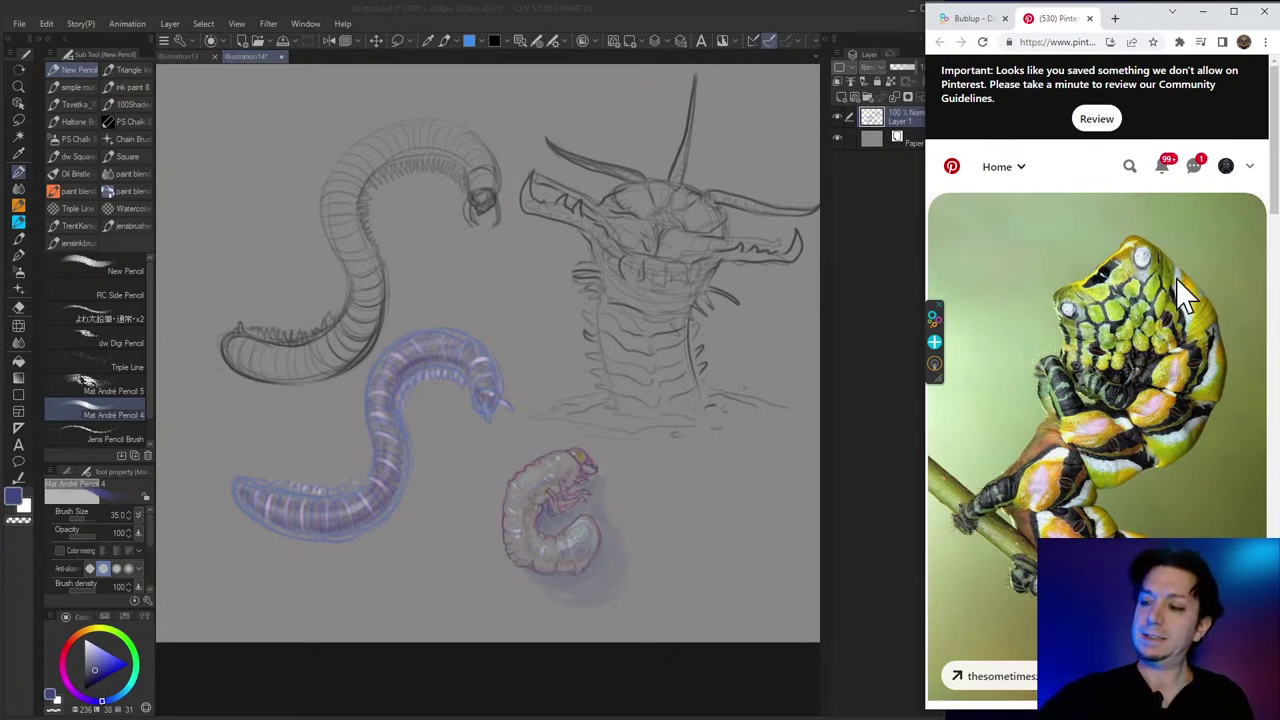
Close the insect house pin, open the 9GAG Citheronia caterpillar pin from the board and widen the browser to fit its photo.
left_click(1090, 18)
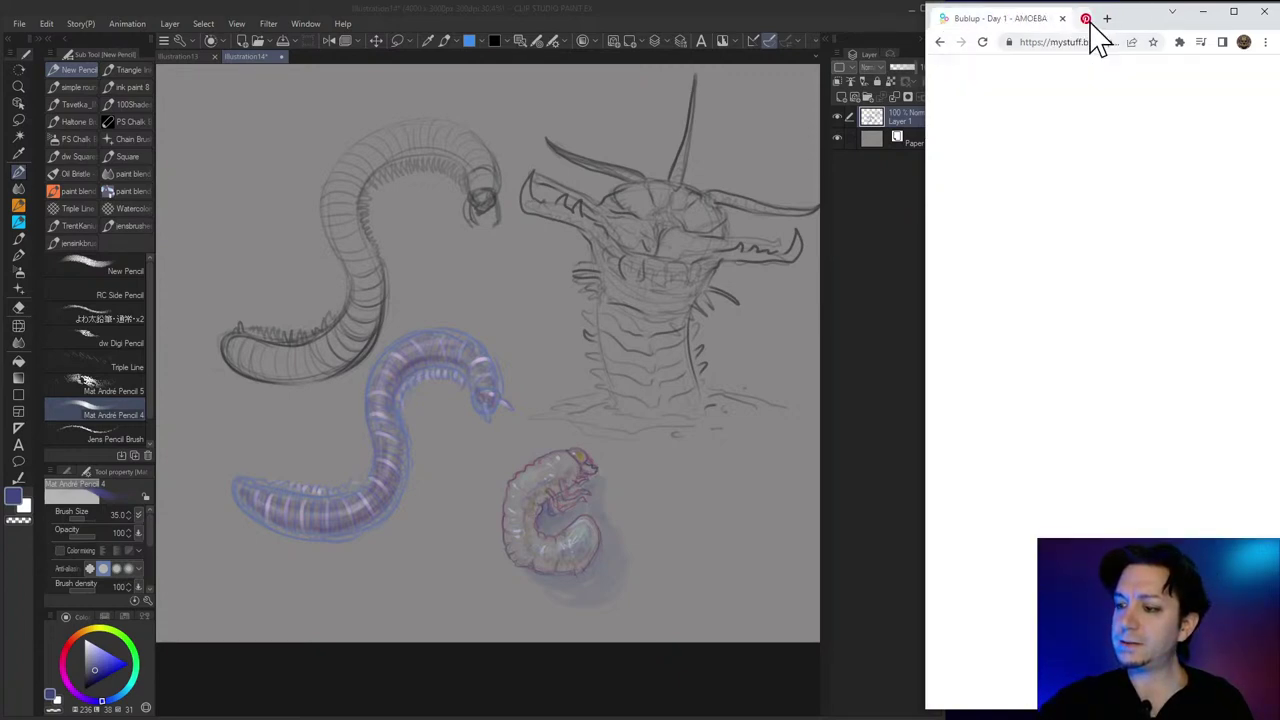
scroll(1100, 488, "down", 10)
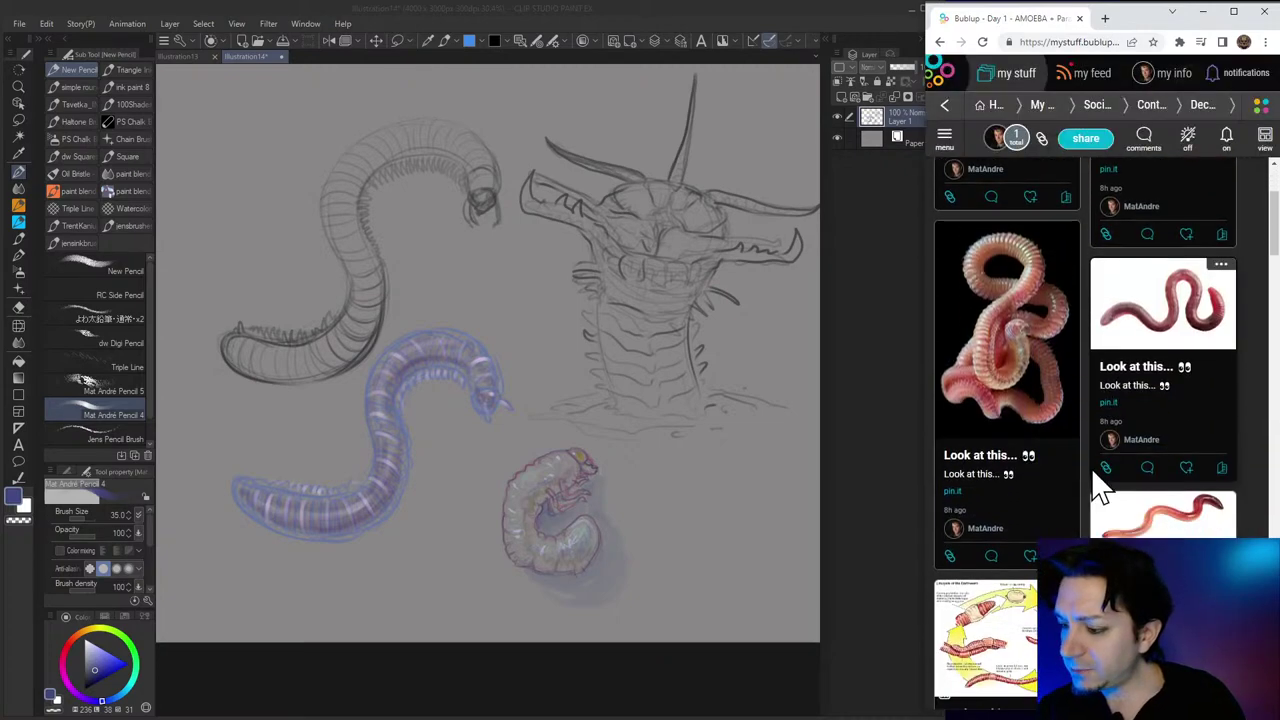
scroll(1112, 470, "down", 8)
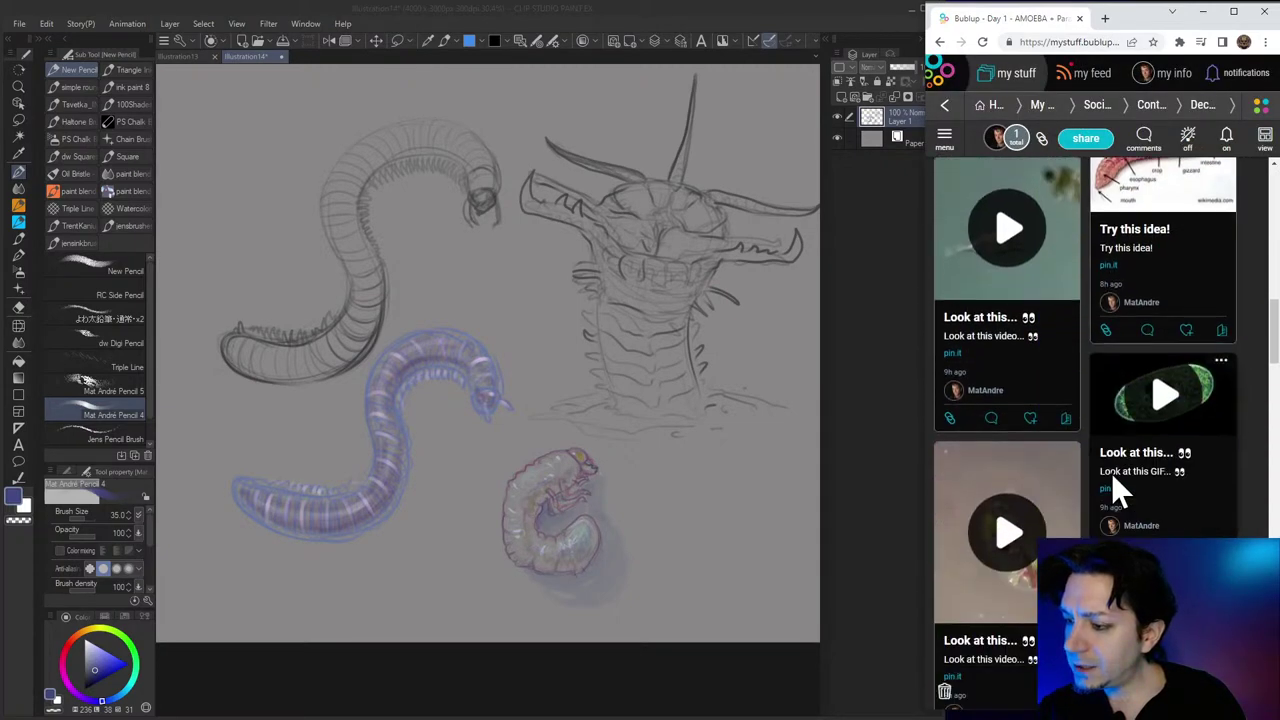
scroll(1120, 480, "down", 1)
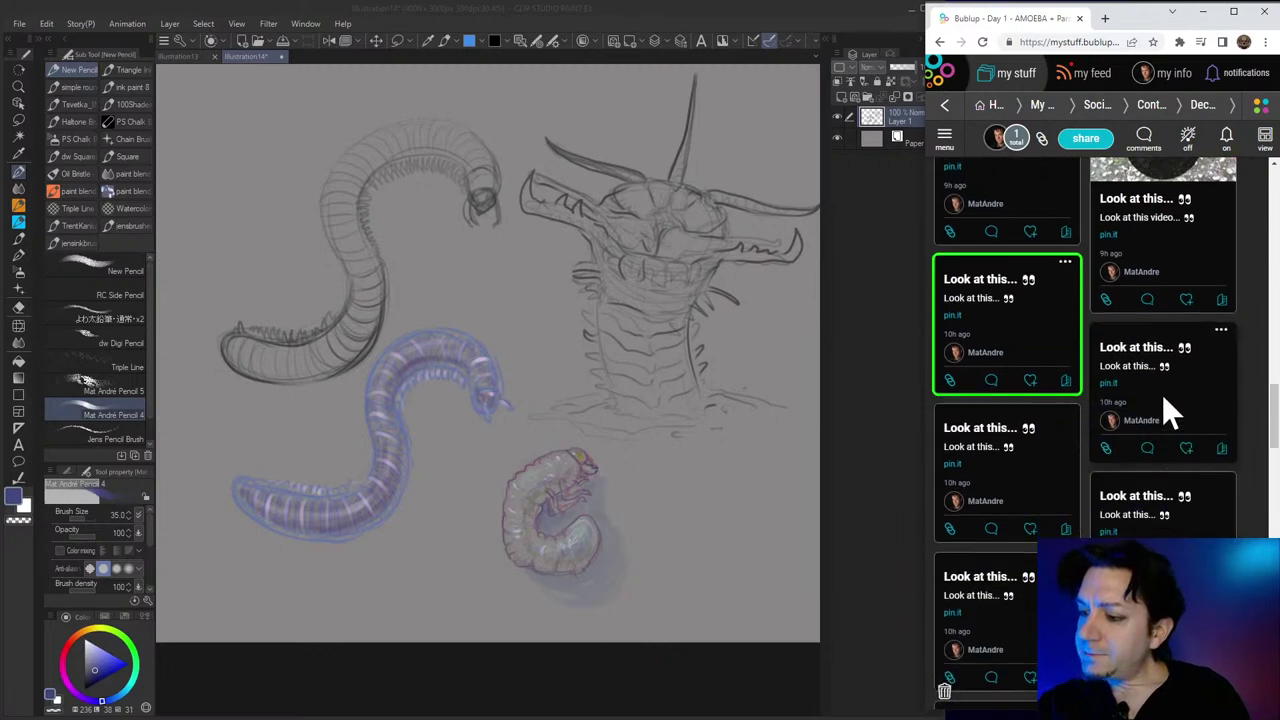
left_click(1108, 384)
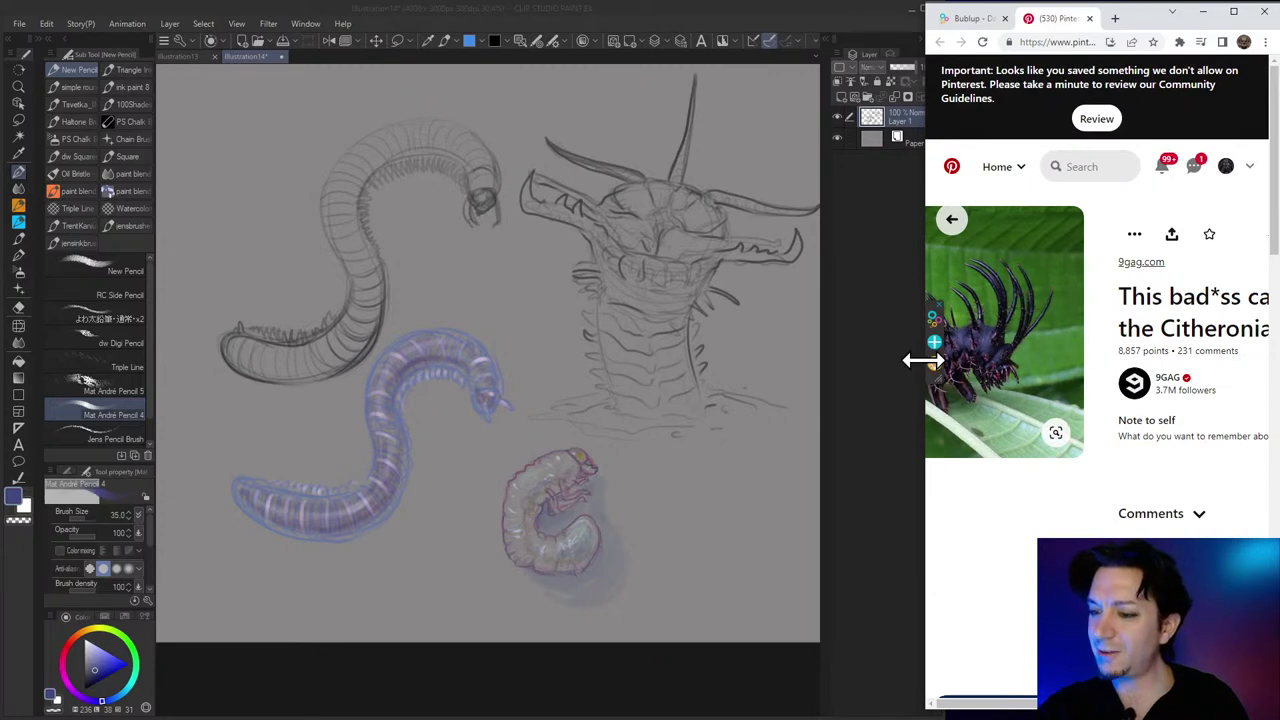
mouse_move(920, 506)
left_mouse_down()
mouse_move(885, 507)
mouse_move(903, 506)
left_mouse_up()
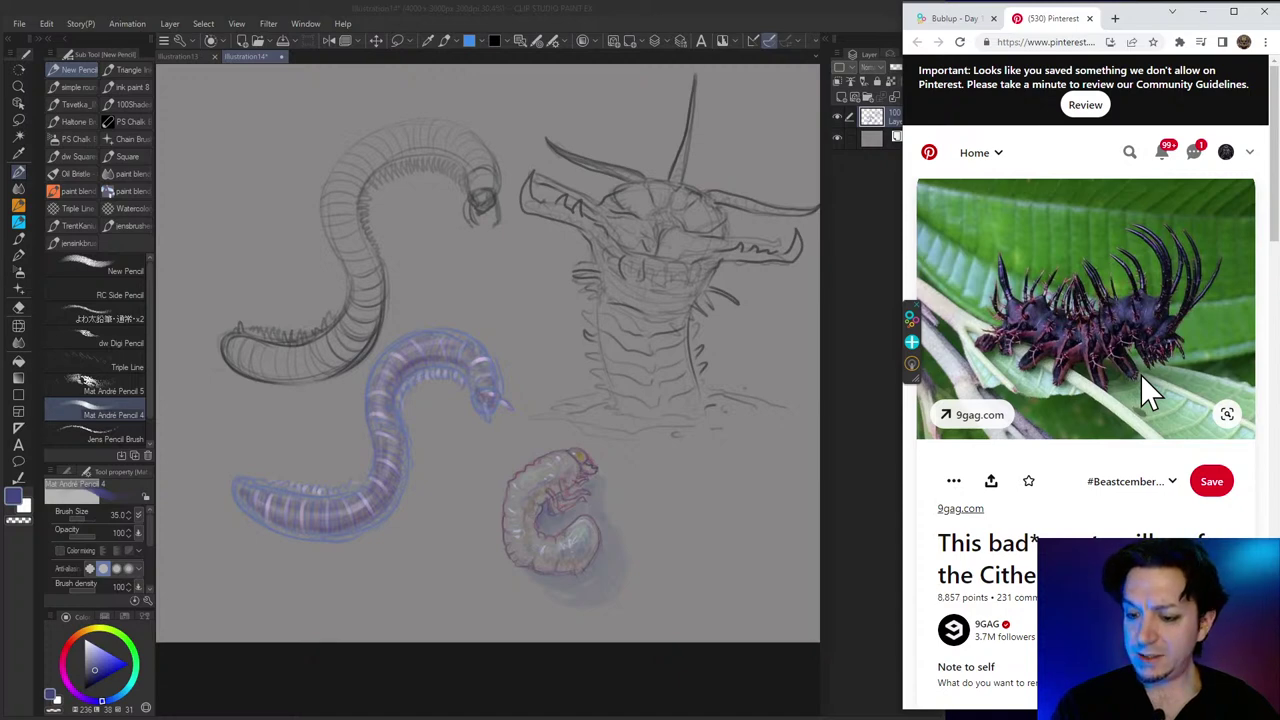
left_click(655, 497)
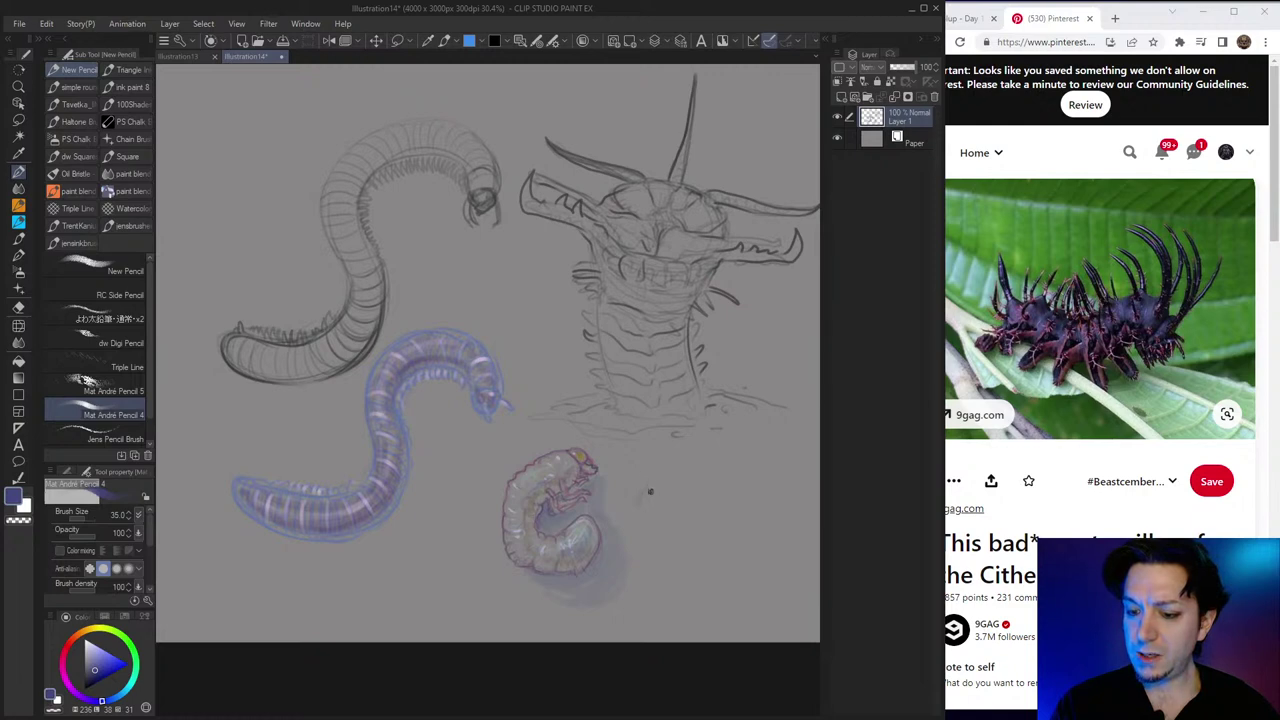
mouse_move(657, 531)
left_mouse_down()
mouse_move(703, 606)
mouse_move(757, 617)
mouse_move(808, 557)
mouse_move(760, 554)
mouse_move(780, 546)
left_mouse_up()
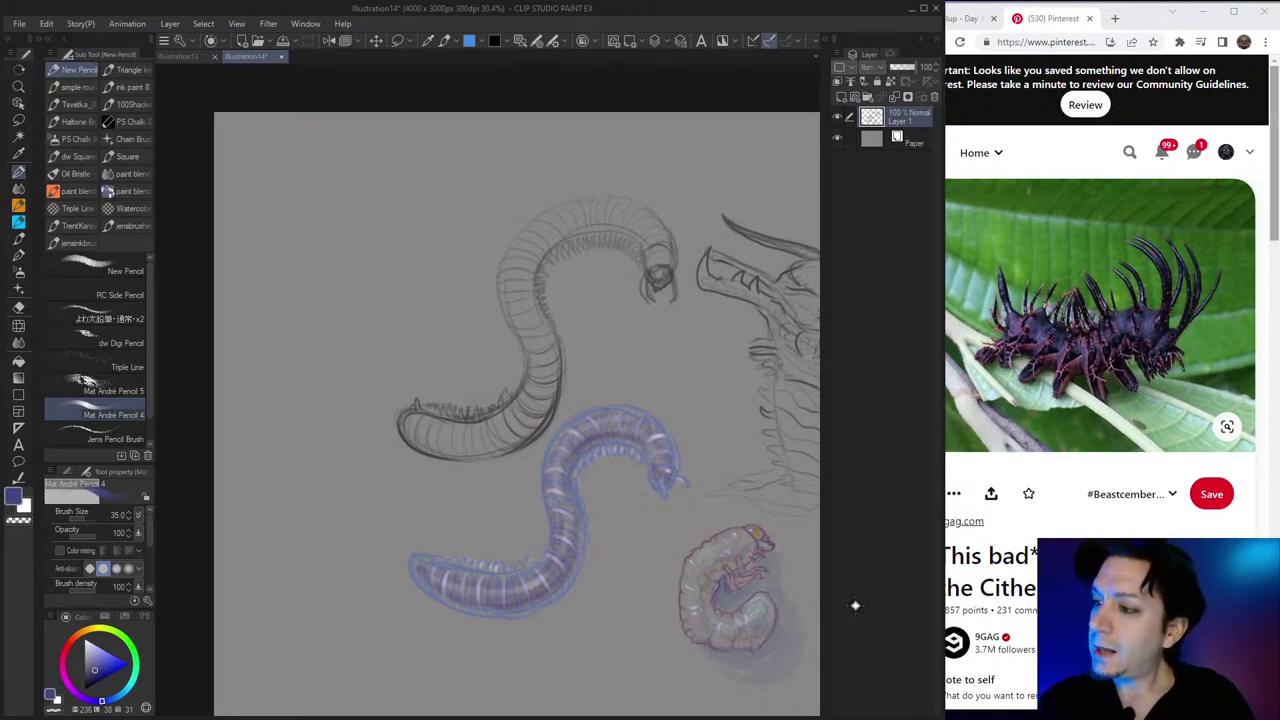
Close the 9GAG pin, open the Cheezburger pin of the striped caterpillar and fit its whole photo in the browser window.
left_click(1092, 18)
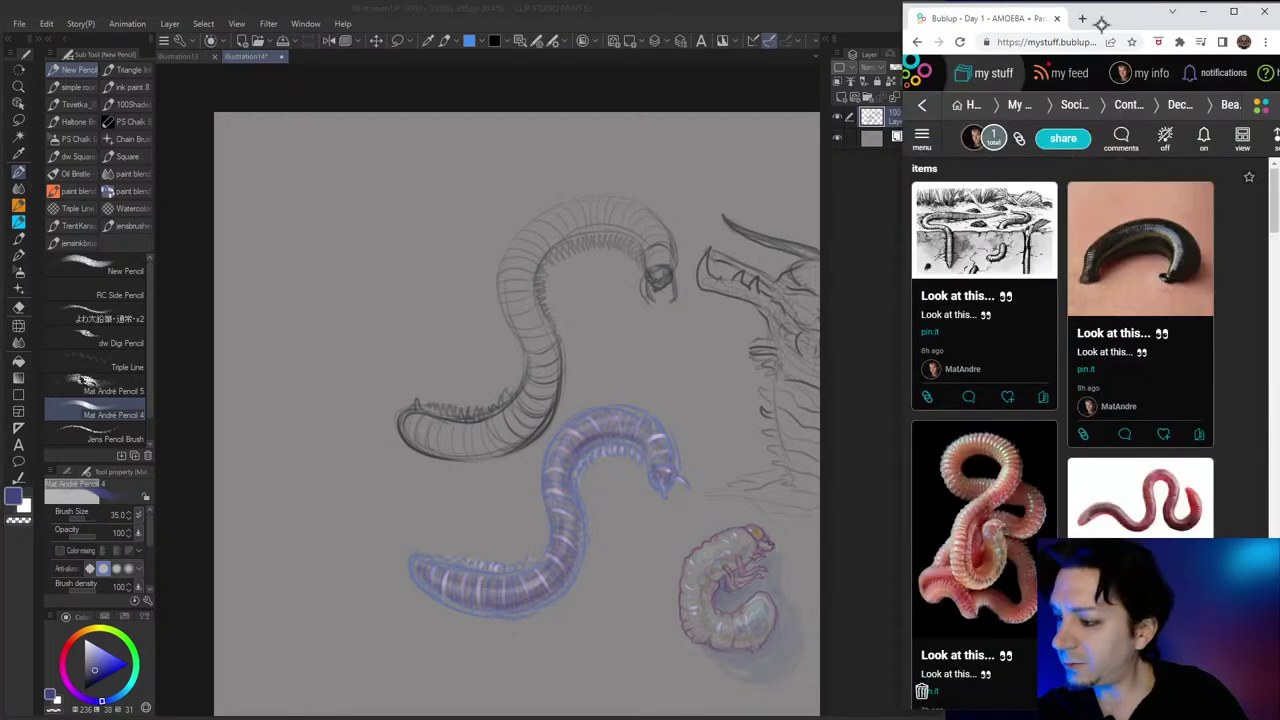
scroll(1065, 400, "down", 8)
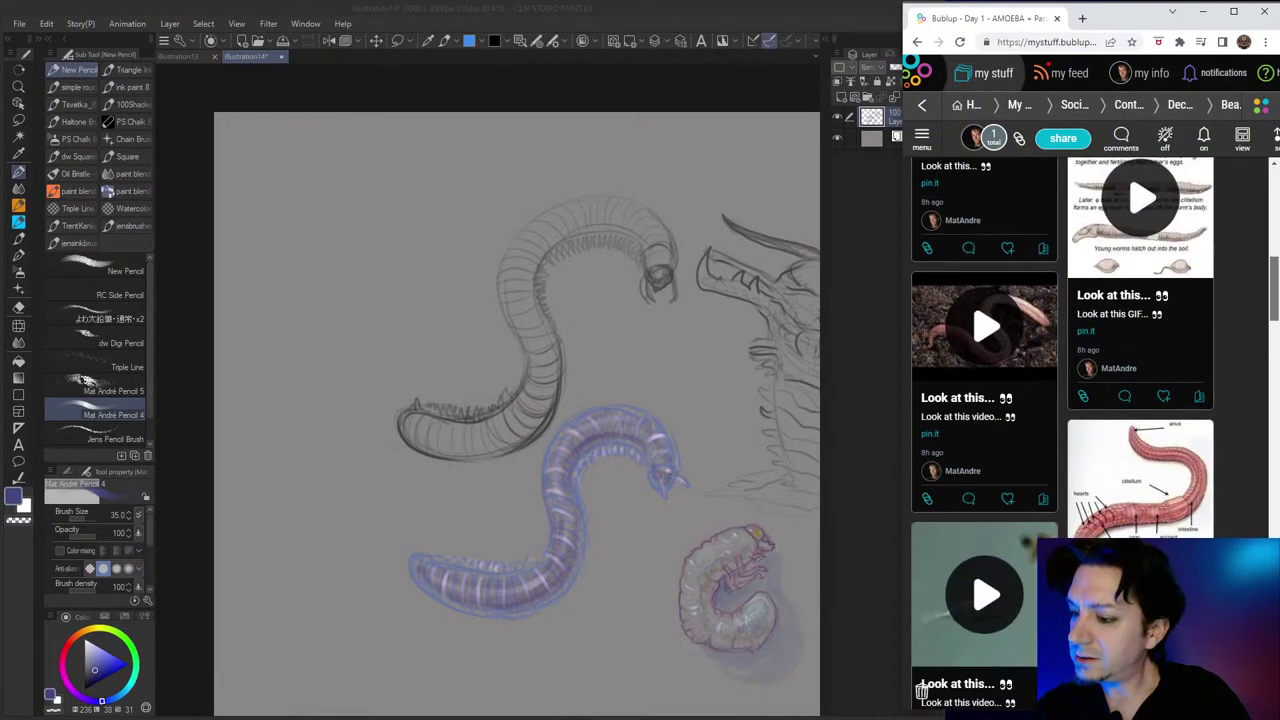
scroll(985, 400, "down", 10)
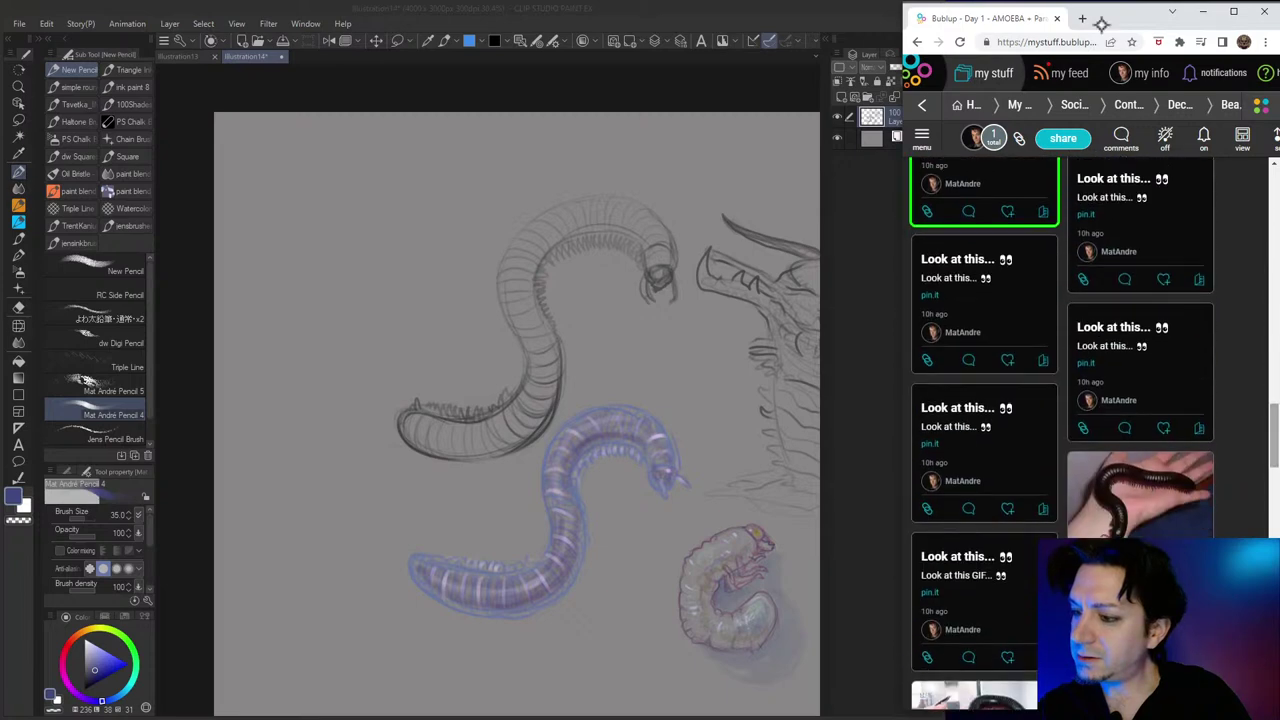
left_click(1094, 19)
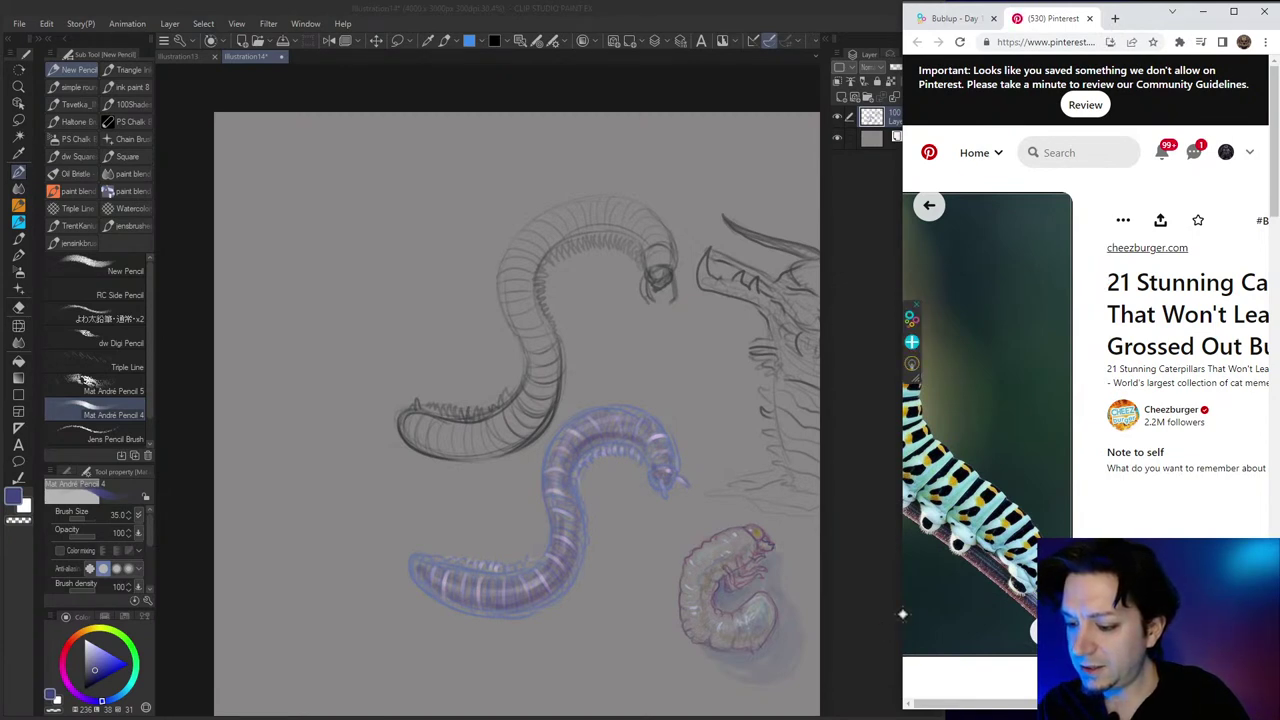
left_click_drag(900, 611, 903, 609)
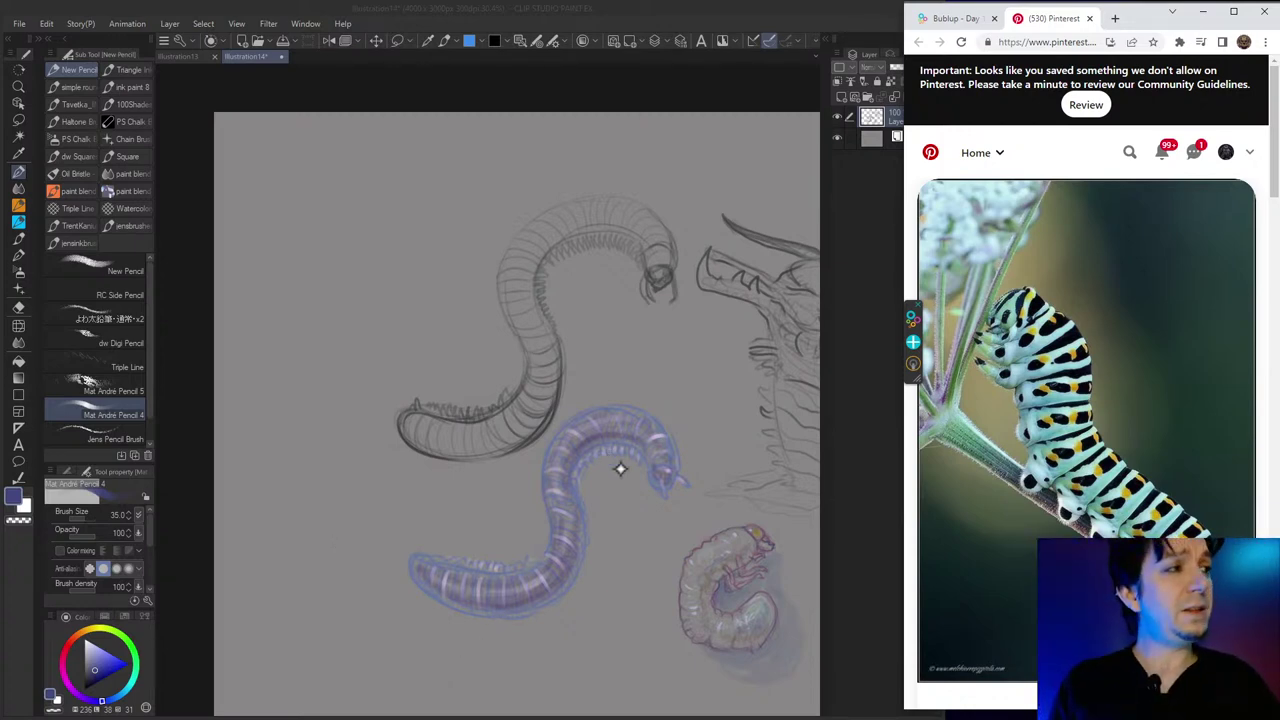
Switch to Clip Studio Paint and narrow its window so it sits clear of the reference browser.
key("space")
left_click(674, 532)
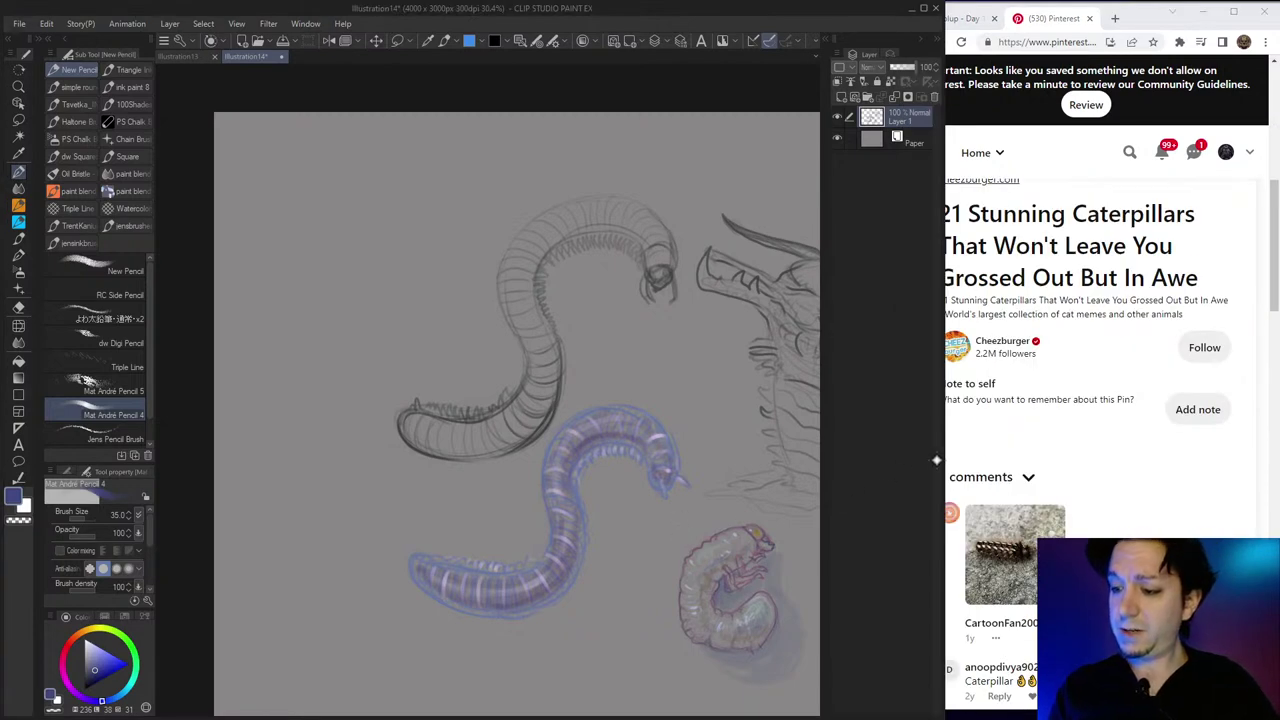
mouse_move(943, 458)
left_mouse_down()
mouse_move(858, 474)
mouse_move(923, 466)
left_mouse_up()
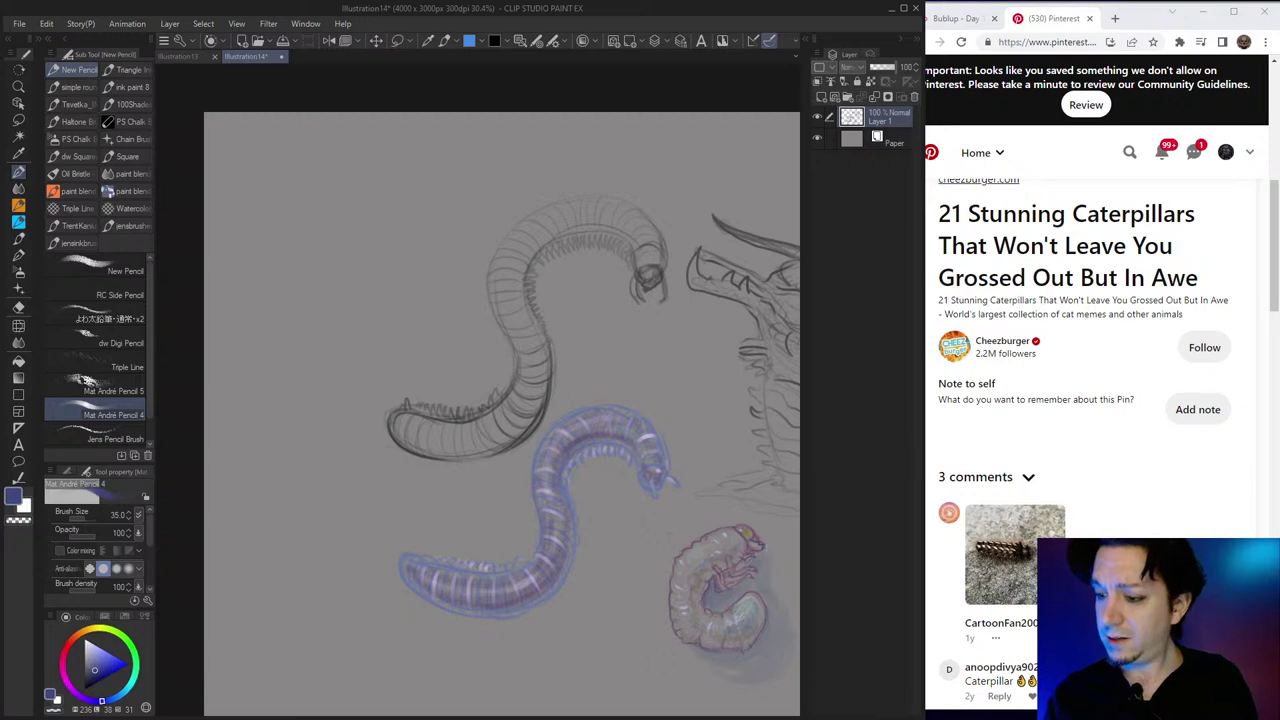
left_click_drag(924, 405, 908, 460)
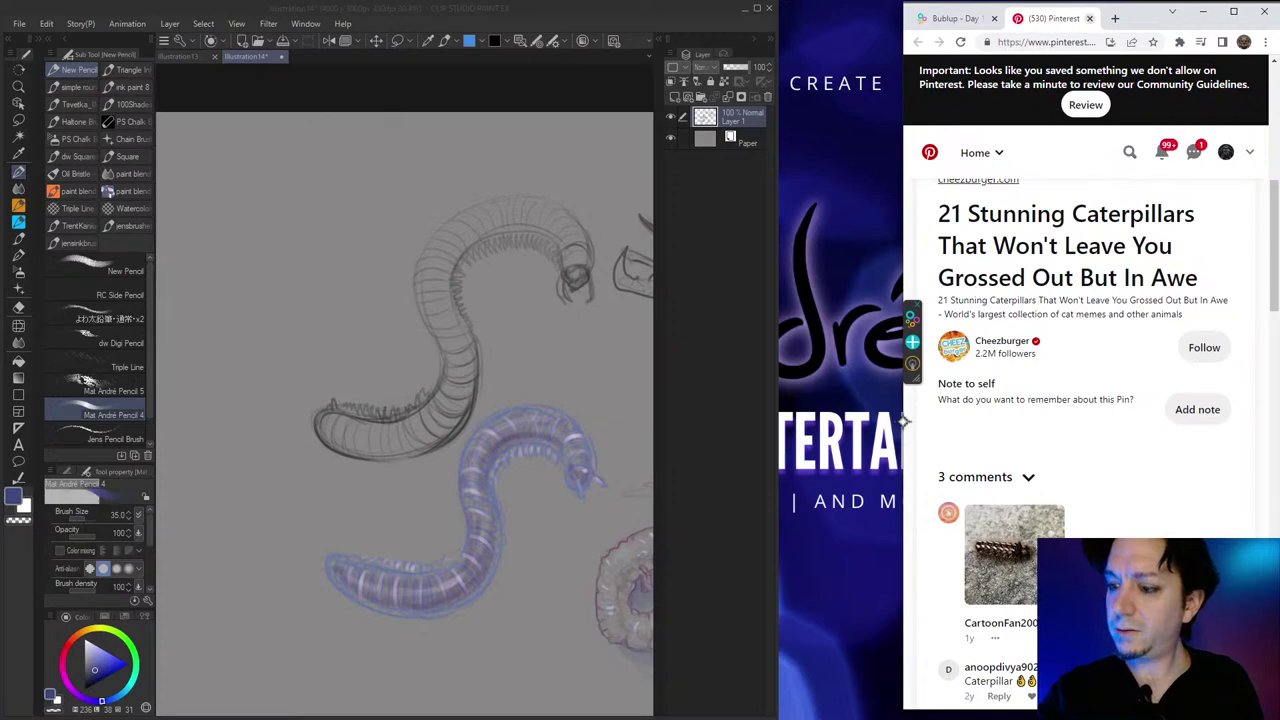
Return to the Bublup board, check the Cheezburger pin of the feathery pink and yellow caterpillar, and reopen the "insect house" caterpillar pin.
left_click(955, 18)
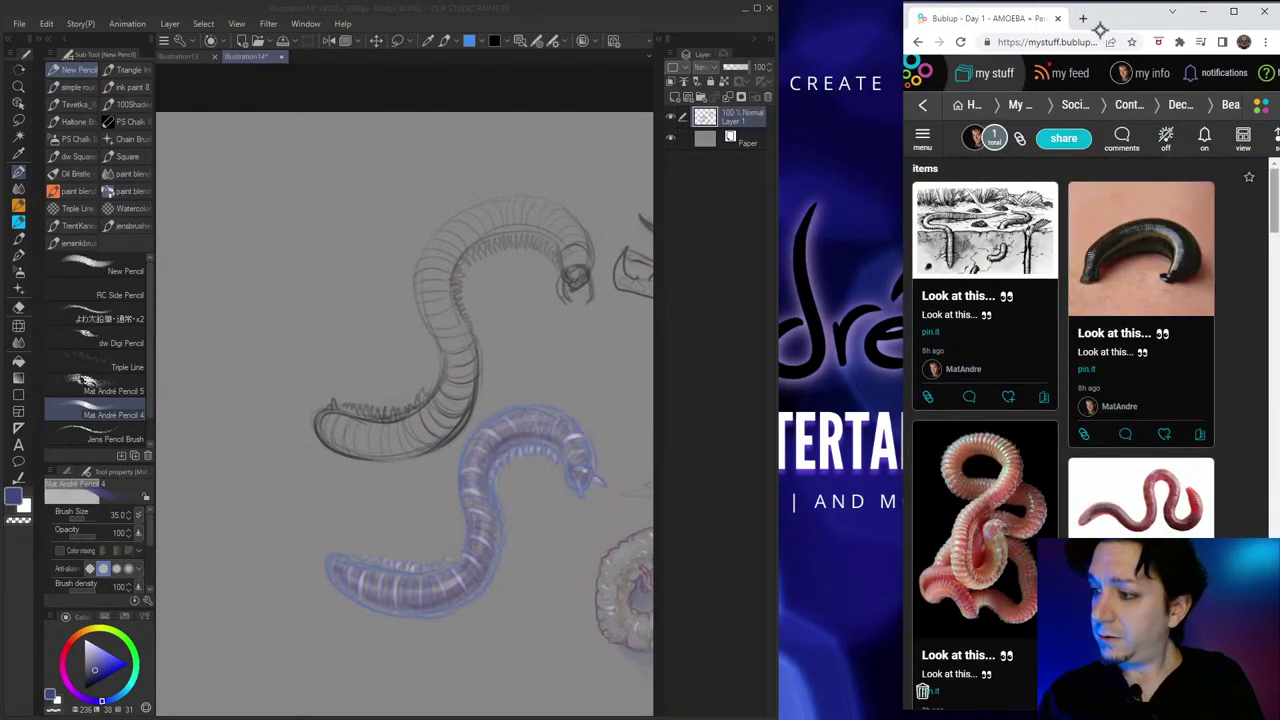
scroll(1065, 430, "down", 10)
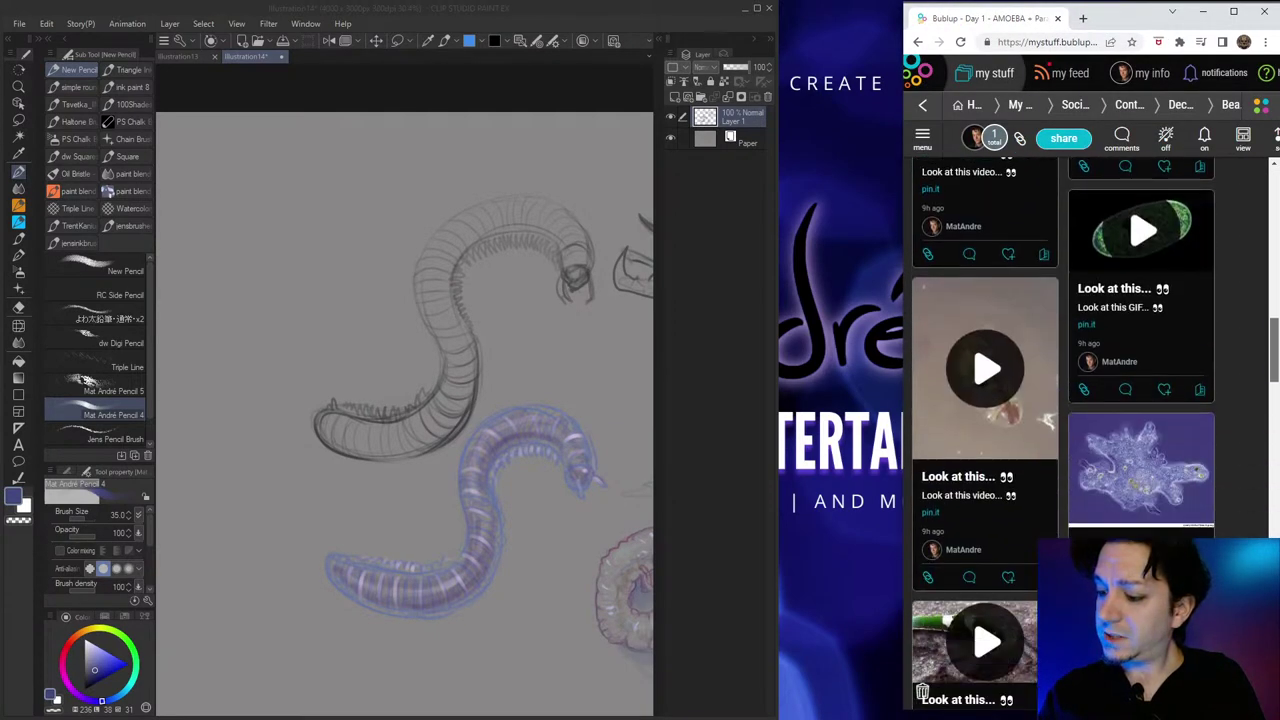
scroll(1065, 430, "down", 5)
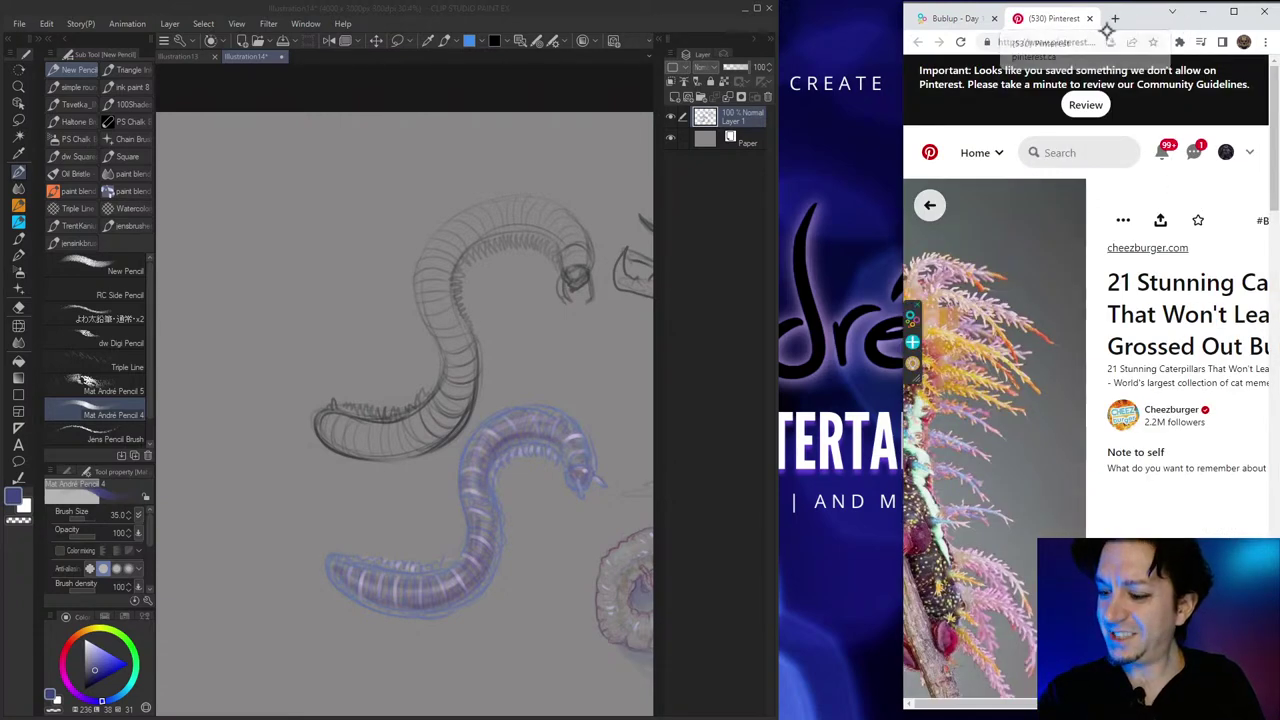
left_click(1089, 18)
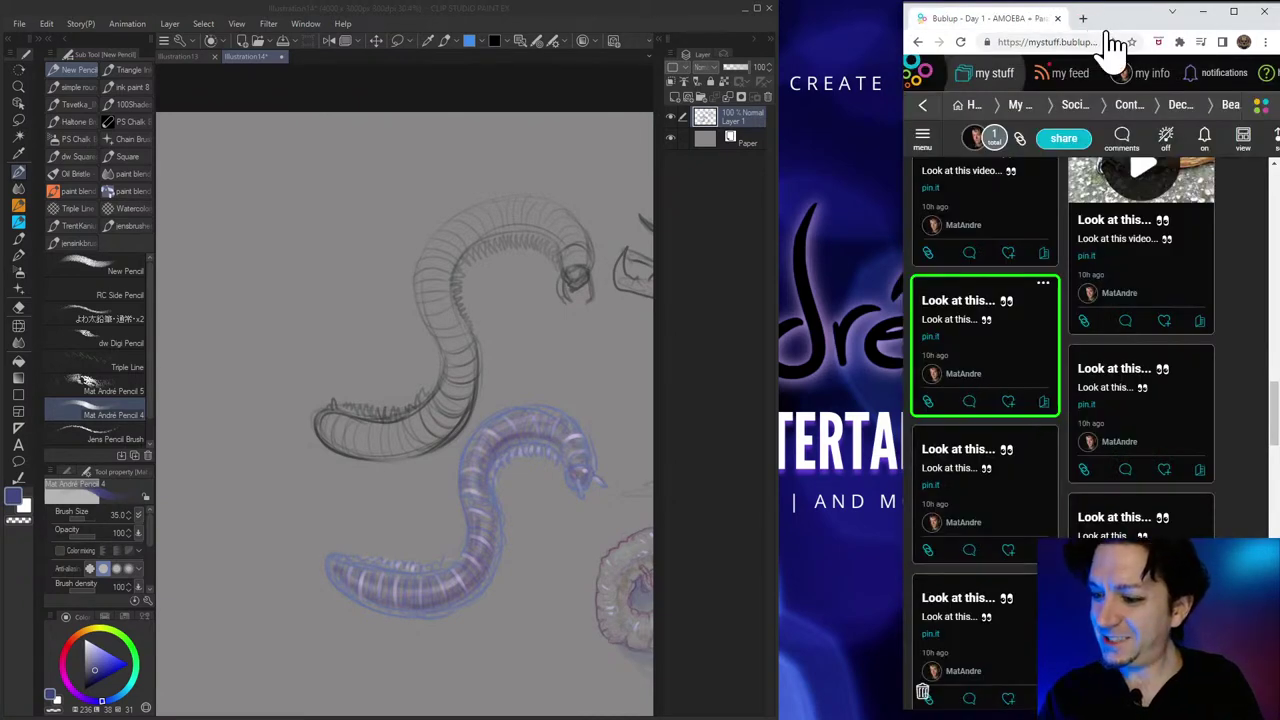
key("ctrl+shift+t")
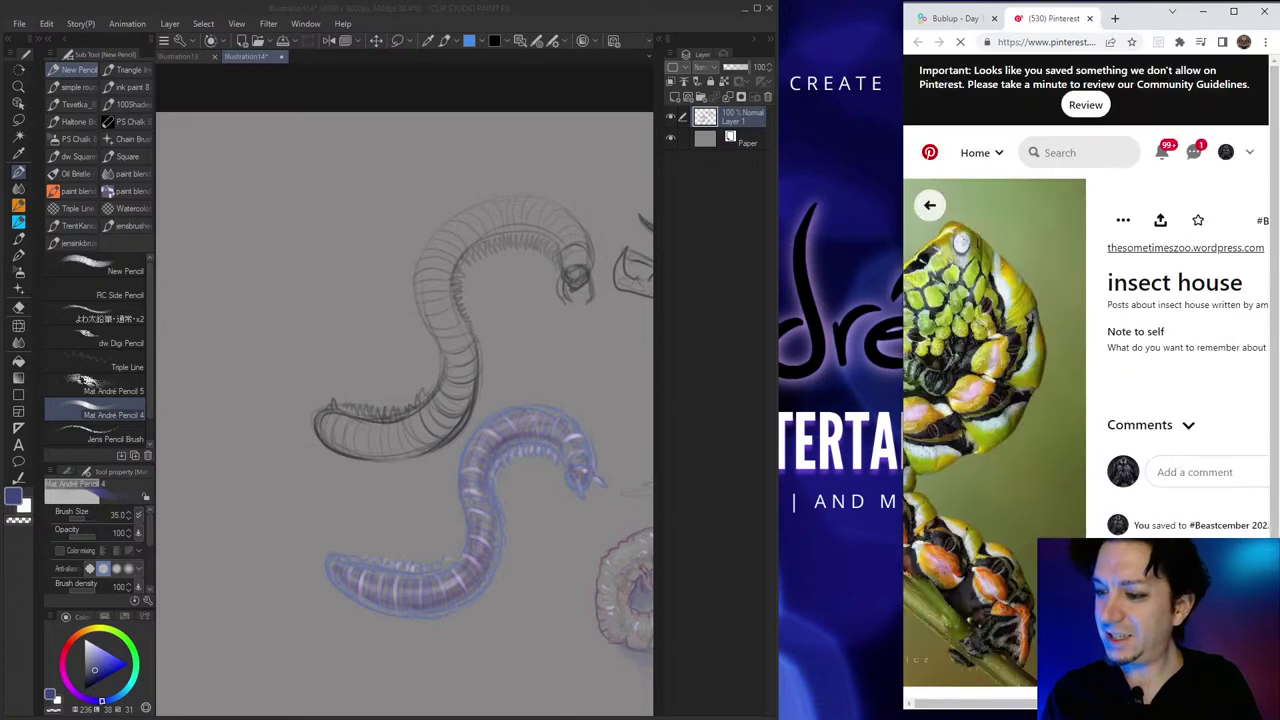
Replace the insect house pin with the Cheezburger pin of the striped caterpillar and widen the browser to fit its photo.
left_click(1089, 18)
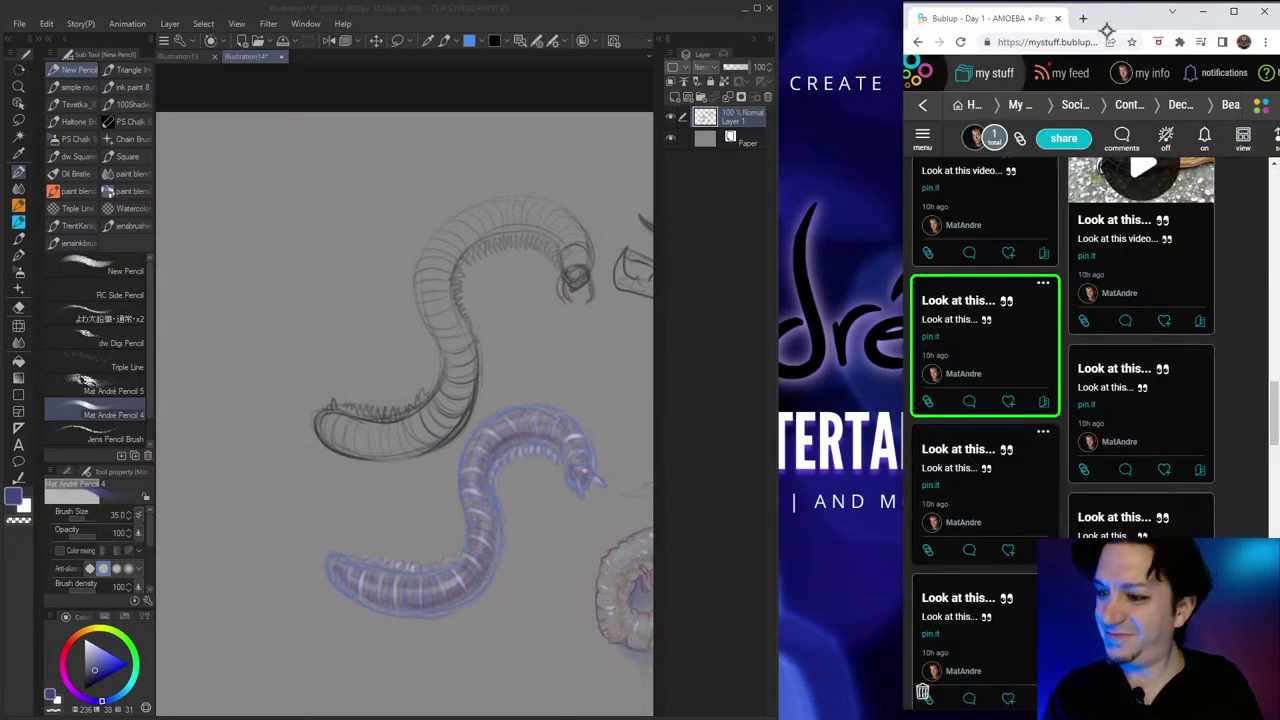
key("ctrl+shift+t")
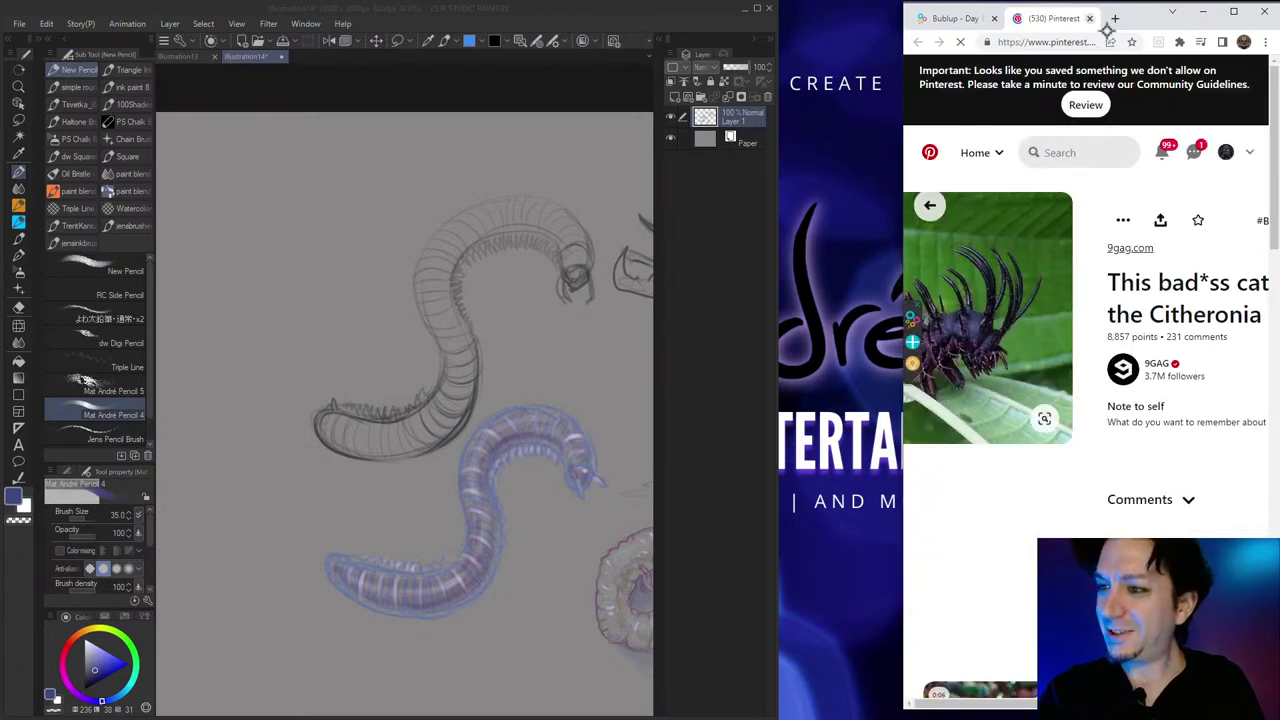
key("ctrl+w")
key("ctrl+shift+t")
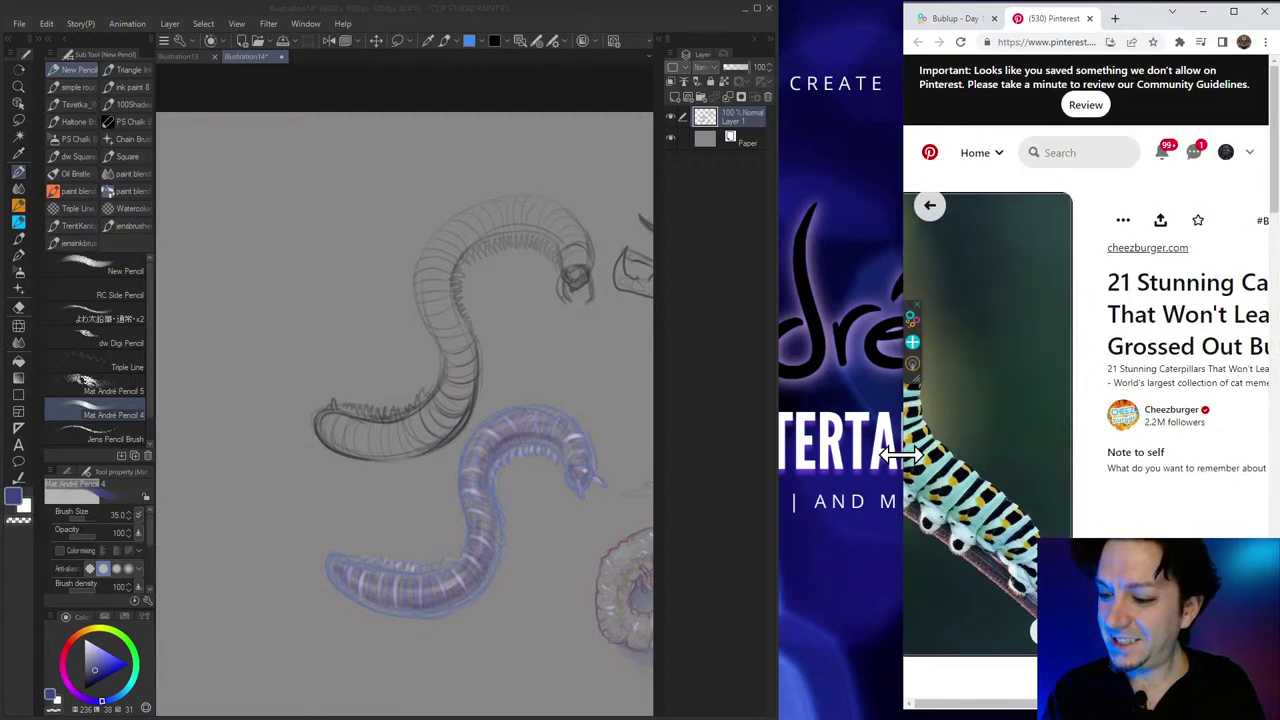
mouse_move(900, 455)
left_mouse_down()
mouse_move(864, 457)
mouse_move(893, 450)
mouse_move(883, 463)
left_mouse_up()
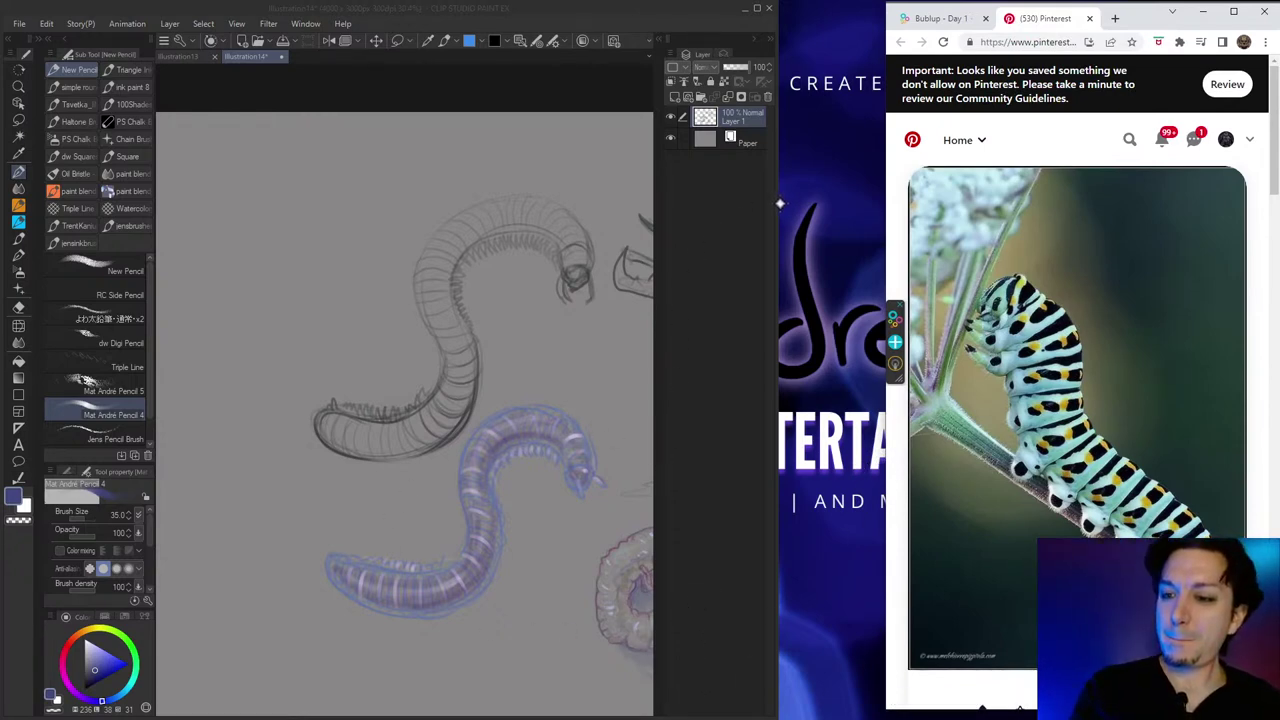
Widen the Clip Studio Paint window up to the reference and rough in the caterpillar's head and body in an empty canvas corner.
left_click_drag(774, 203, 876, 206)
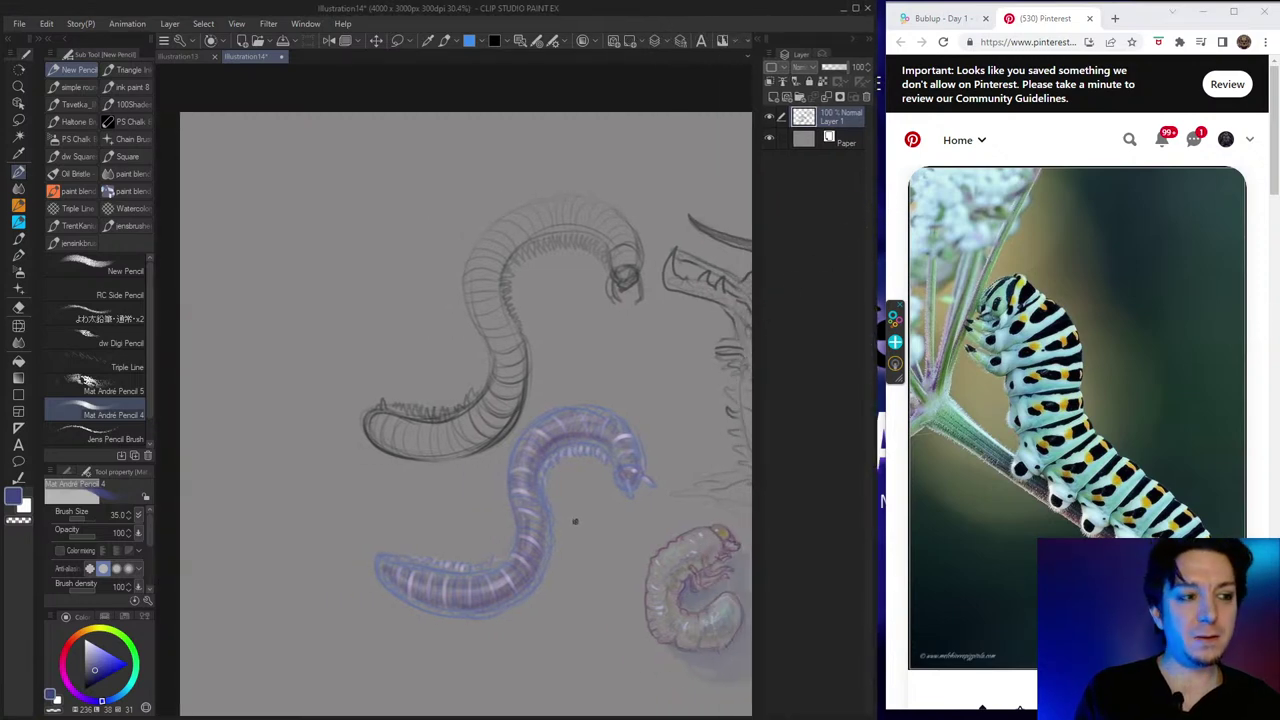
mouse_move(596, 523)
left_mouse_down()
mouse_move(464, 561)
mouse_move(626, 557)
mouse_move(617, 574)
left_mouse_up()
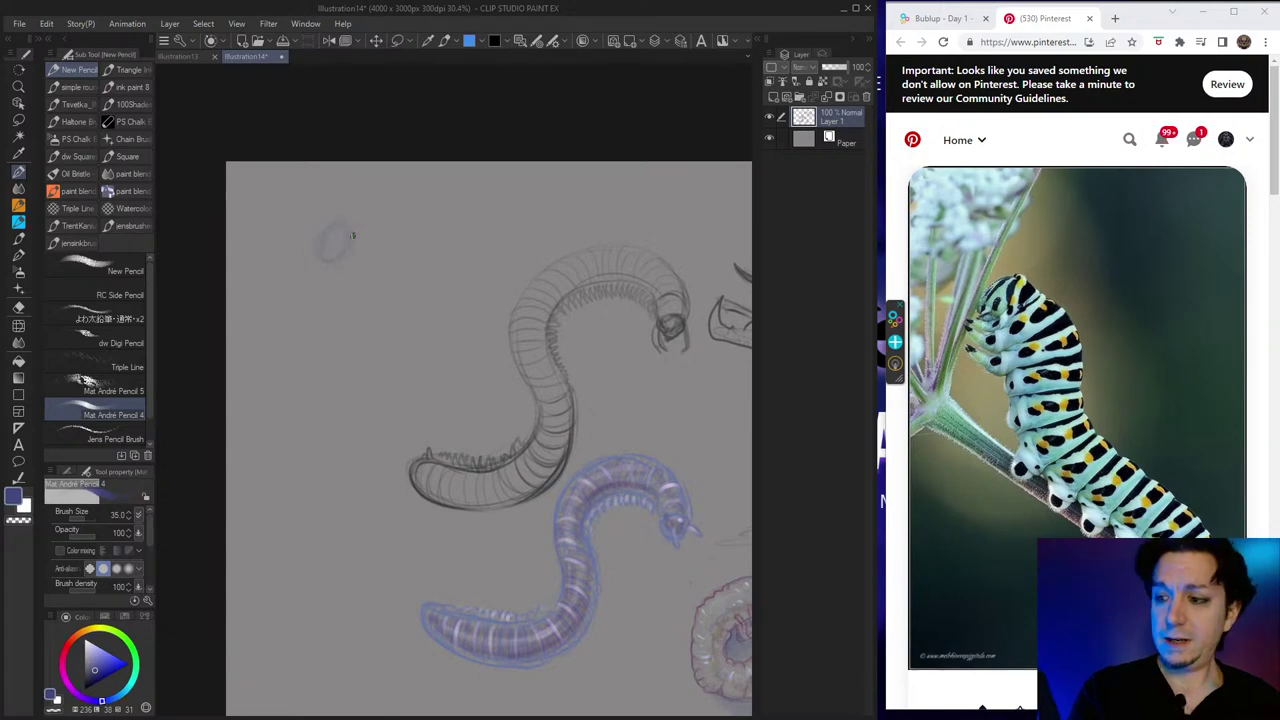
left_click_drag(337, 264, 366, 326)
left_click_drag(357, 240, 387, 319)
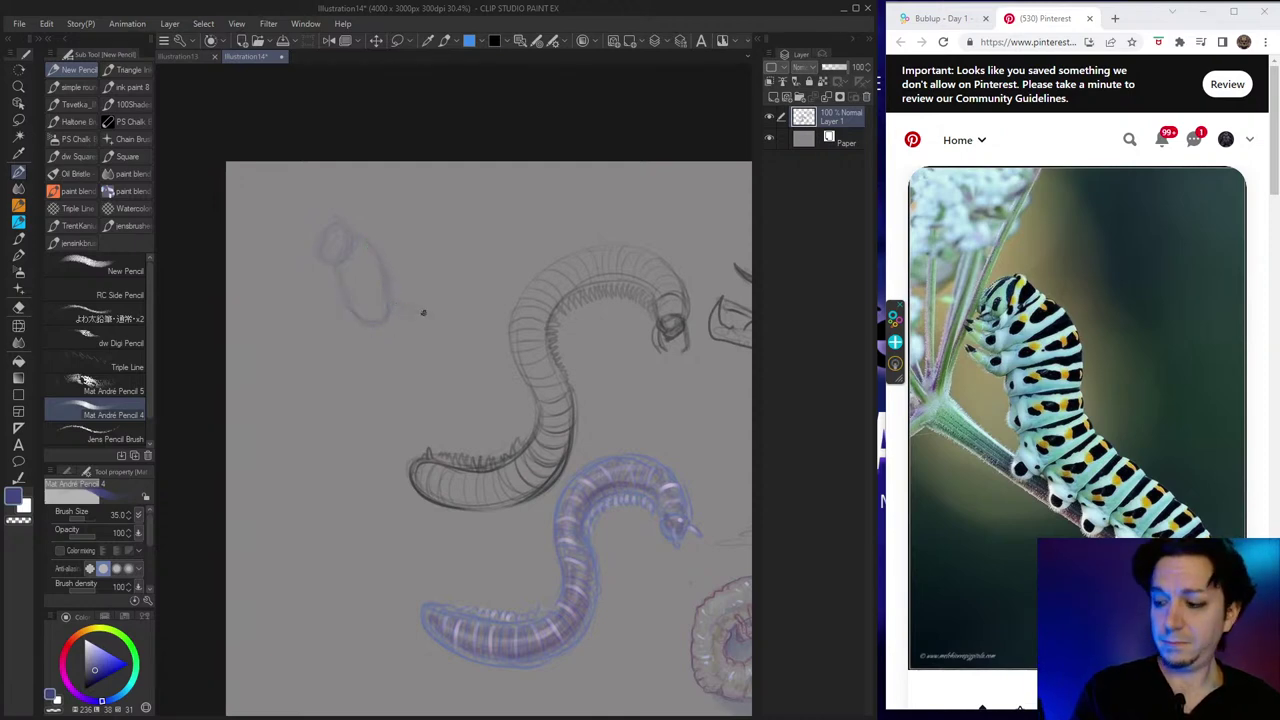
left_click_drag(463, 337, 478, 378)
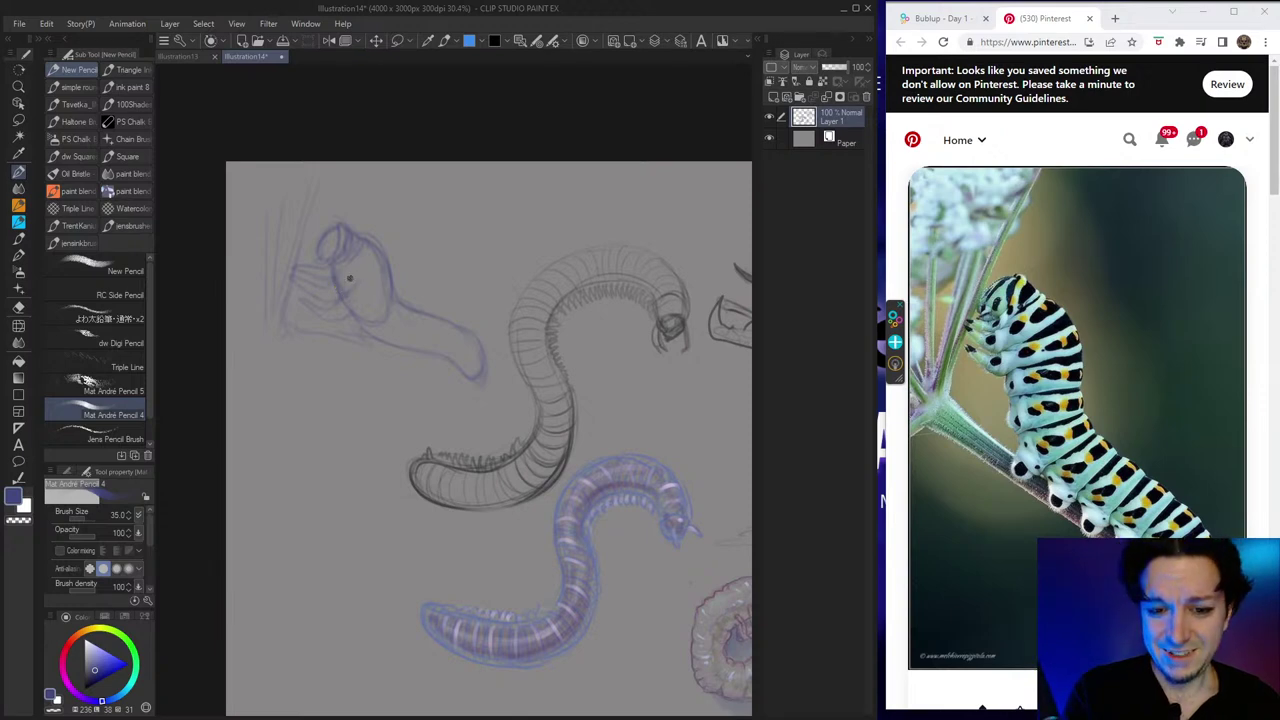
Firm up the caterpillar's body contours and sketch its prolegs along the underside and its tail end.
left_click(371, 284)
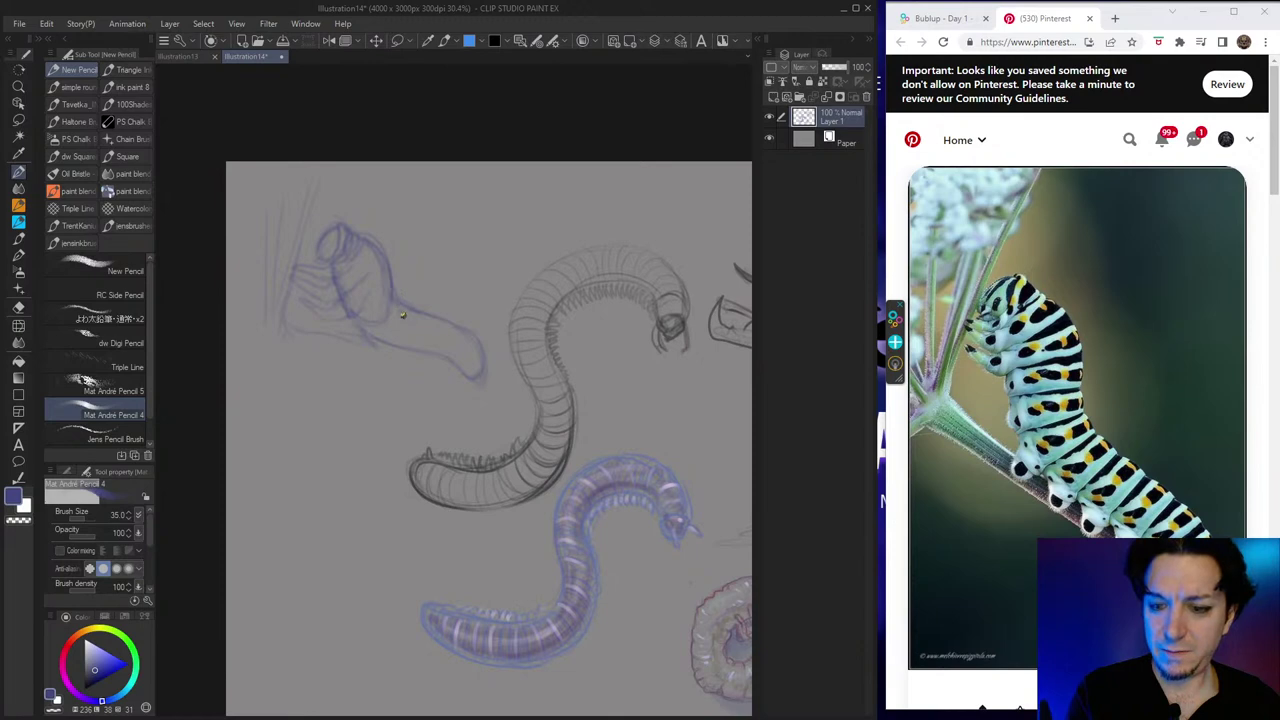
left_click_drag(450, 323, 487, 346)
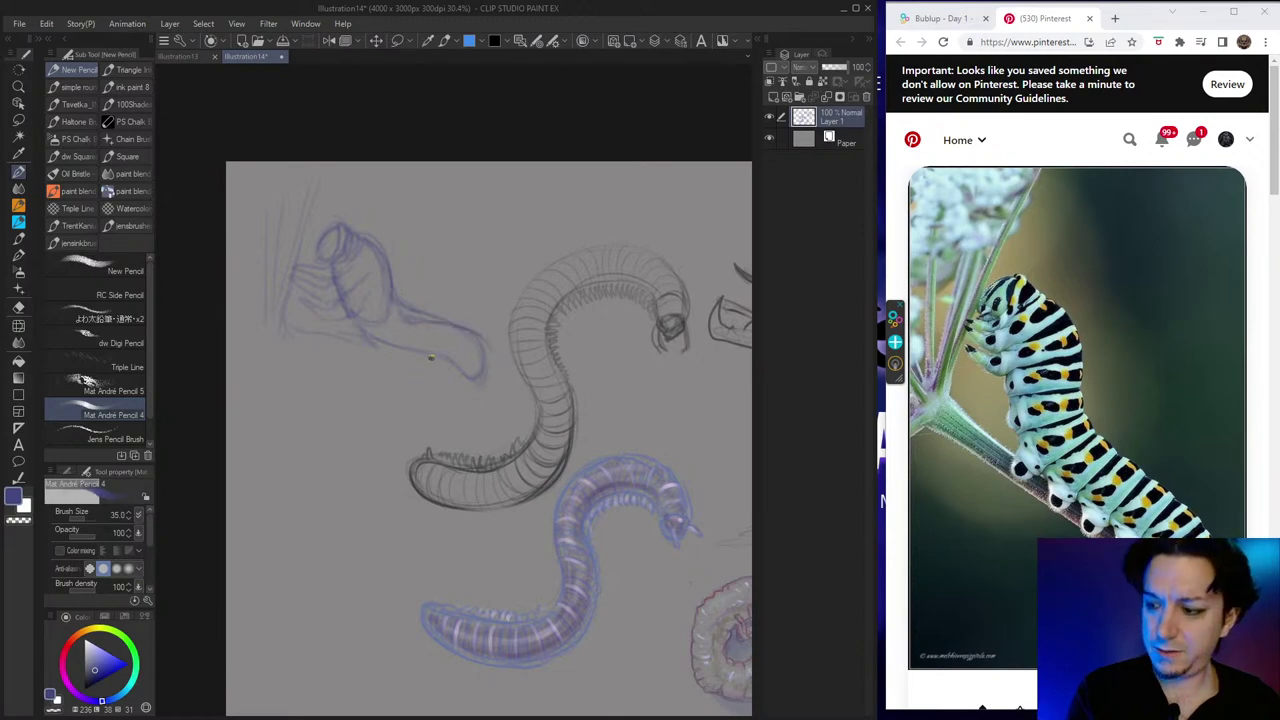
mouse_move(386, 350)
left_mouse_down()
mouse_move(481, 386)
mouse_move(480, 341)
left_mouse_up()
mouse_move(487, 392)
left_mouse_down()
mouse_move(478, 338)
mouse_move(455, 329)
left_mouse_up()
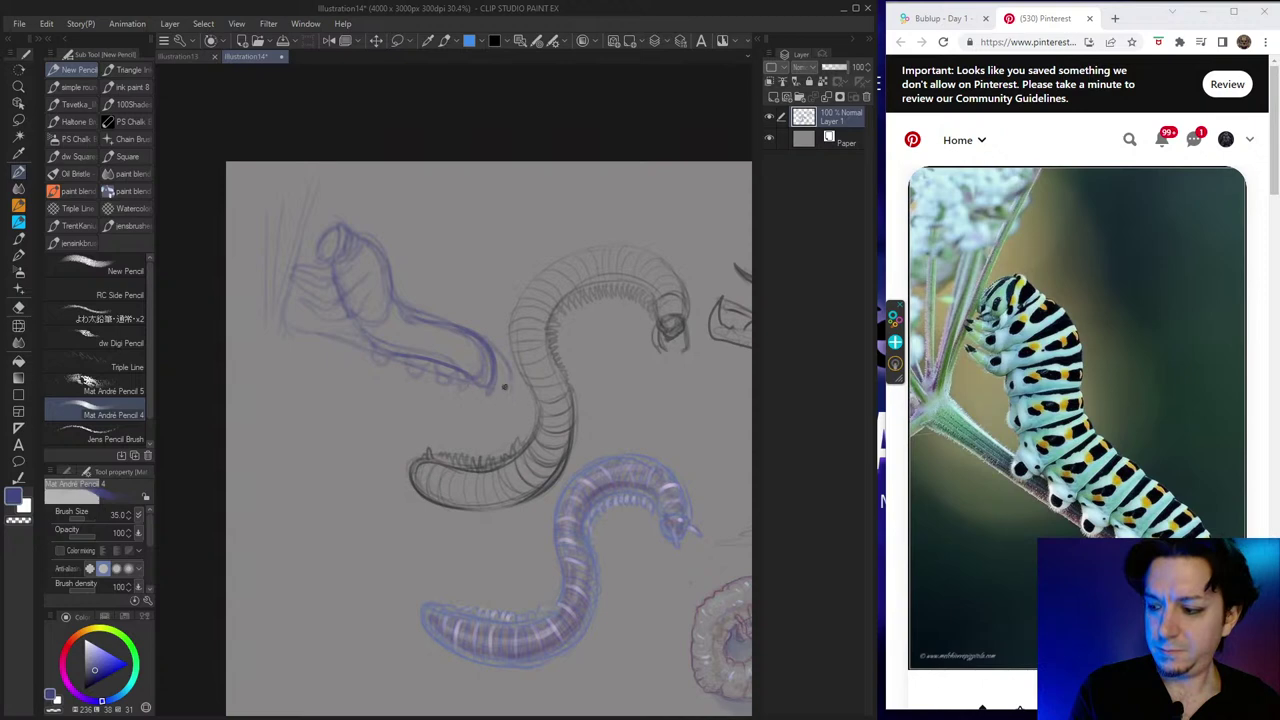
left_click_drag(497, 377, 521, 399)
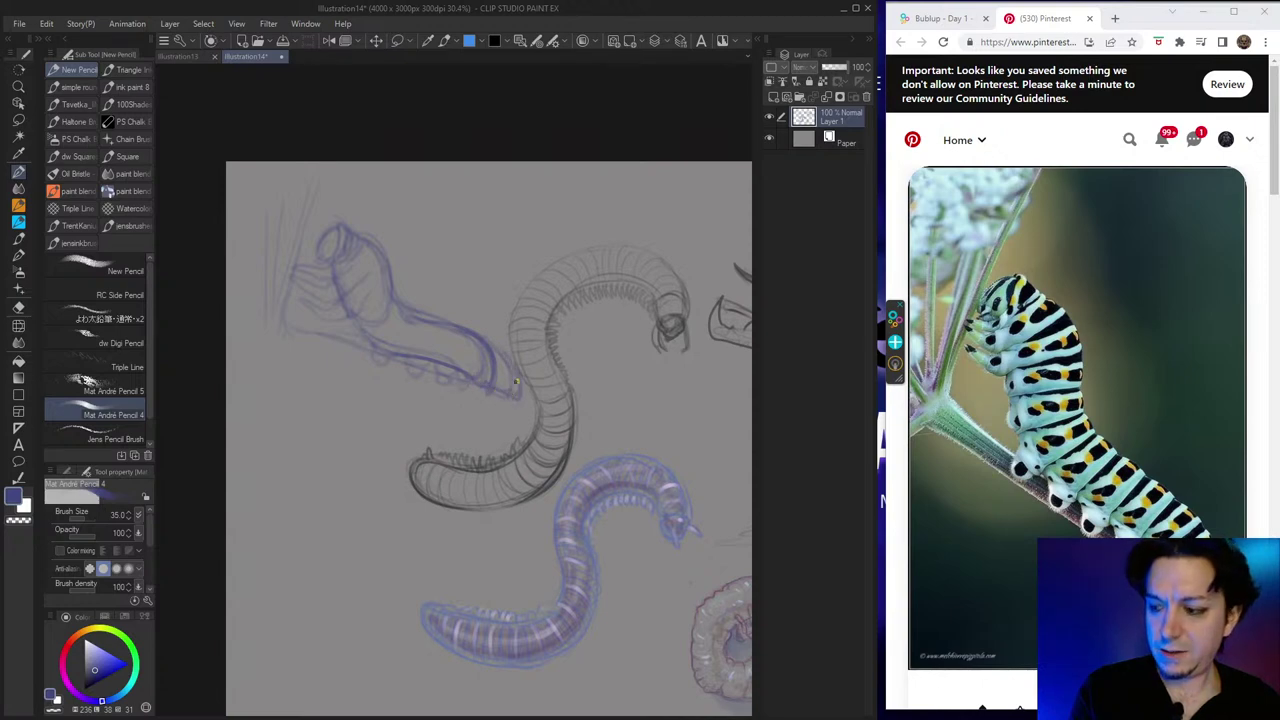
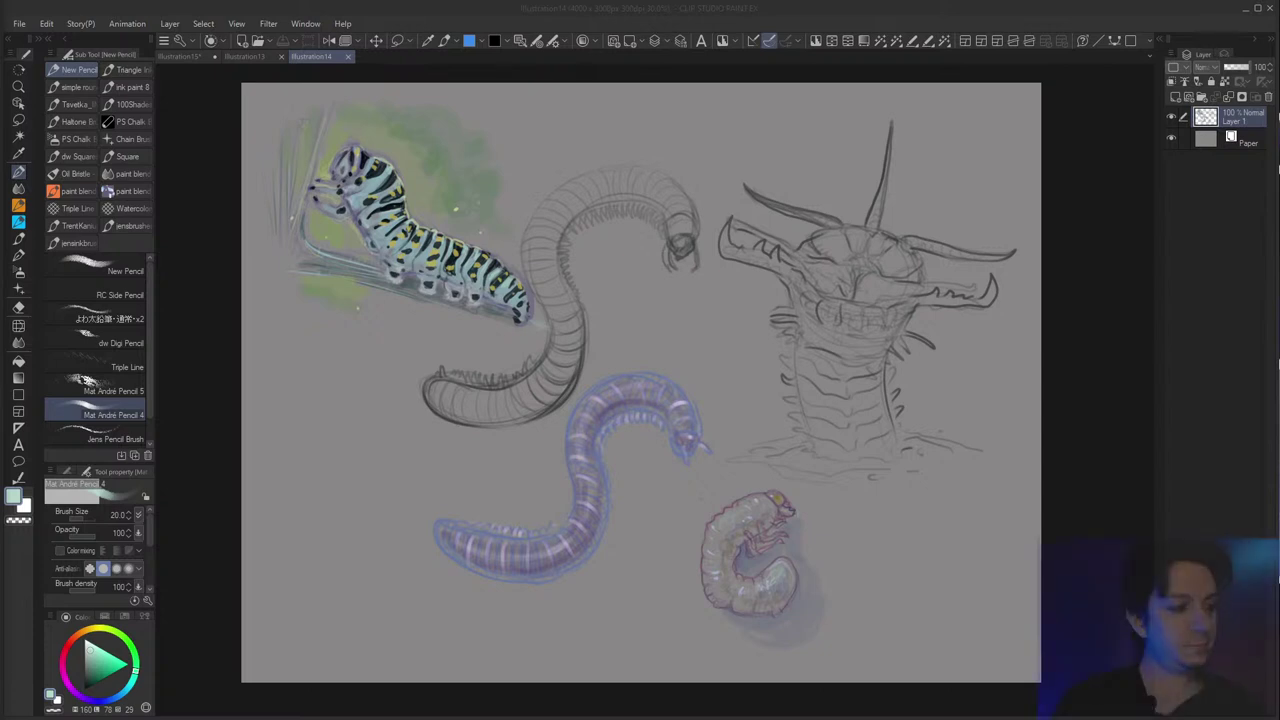
Draw a pale speech mark beside the painted caterpillar's head, set the brush size to 10 and letter "Yum!" above it.
left_click_drag(750, 367, 761, 362)
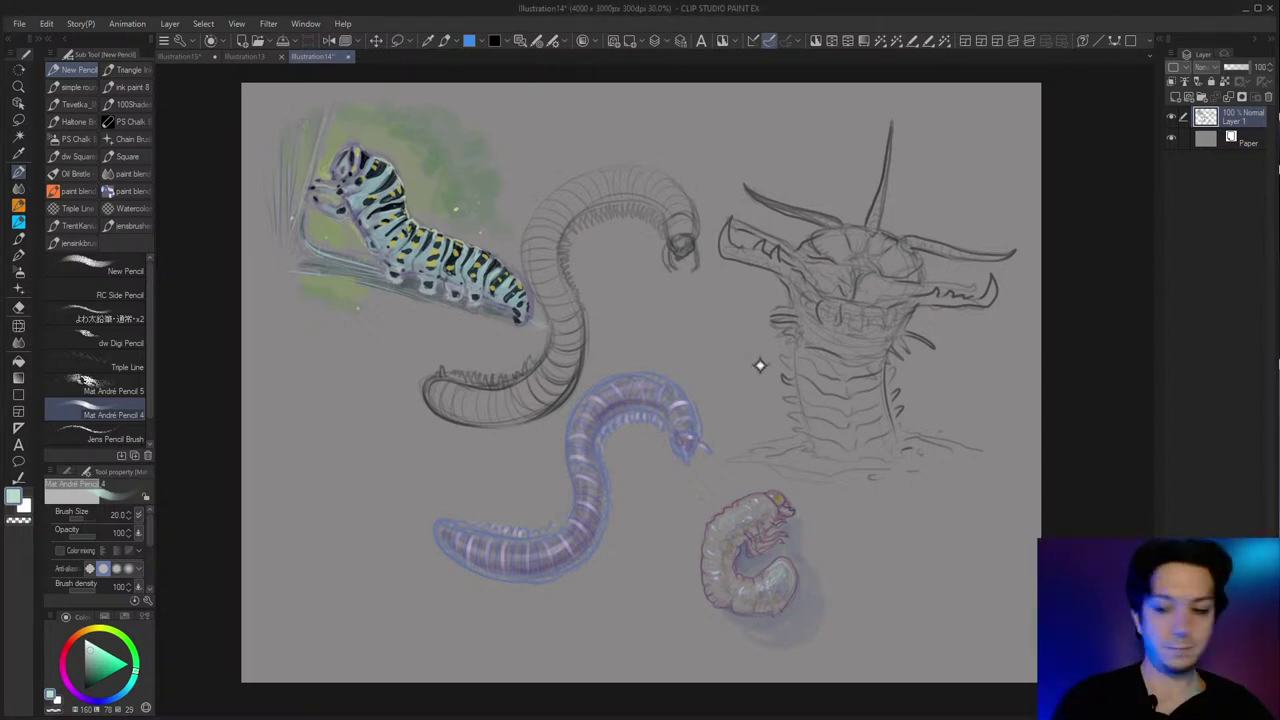
scroll(754, 365, "up", 2)
left_click_drag(750, 368, 971, 534)
scroll(627, 360, "up", 2)
scroll(627, 360, "up", 1)
left_click_drag(627, 360, 809, 516)
left_click_drag(497, 263, 506, 255)
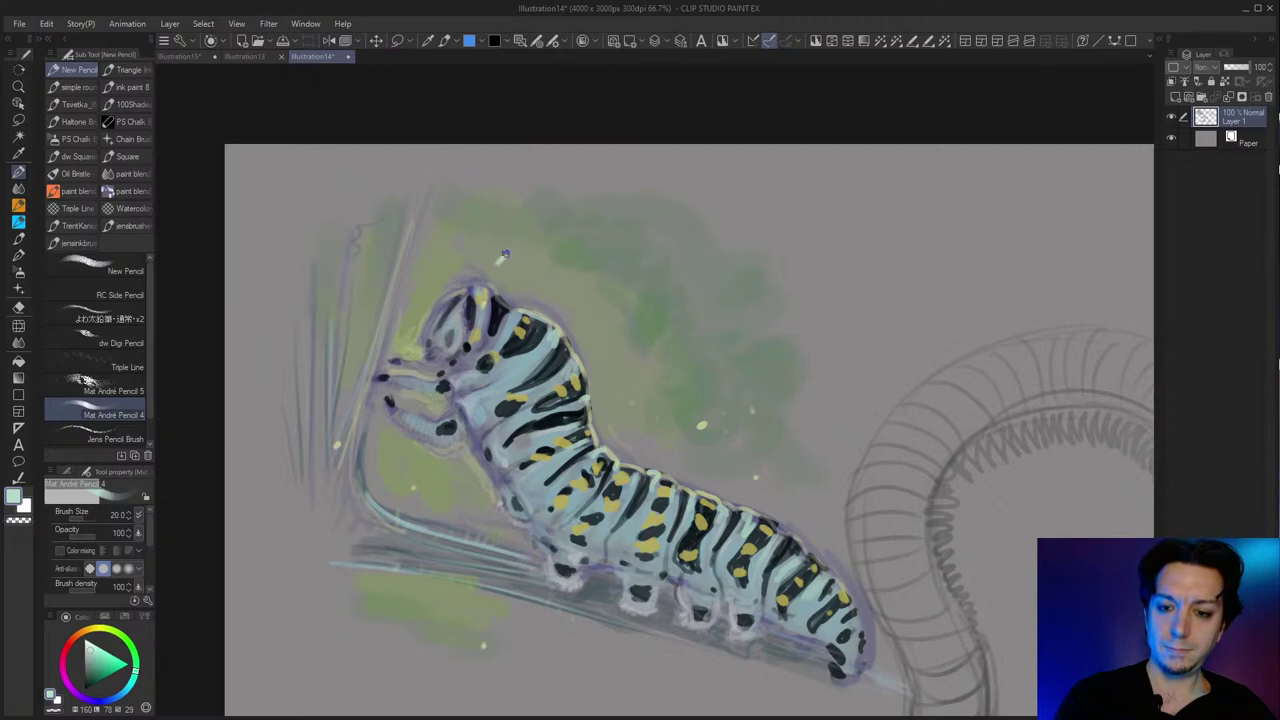
key("[")
key("bracketleft")
key("bracketleft")
key("bracketleft")
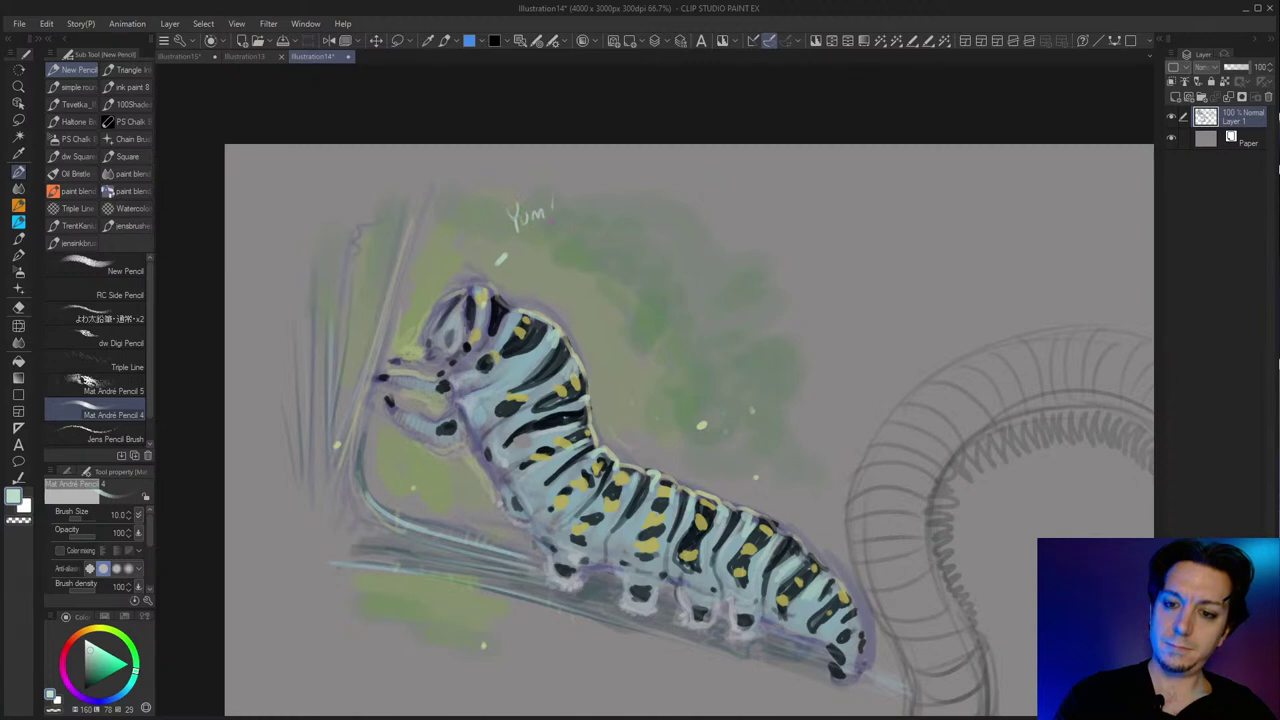
Letter "Leaves!" and "Leafs?" beneath "Yum!" as the caterpillar's next lines.
left_click_drag(530, 243, 559, 244)
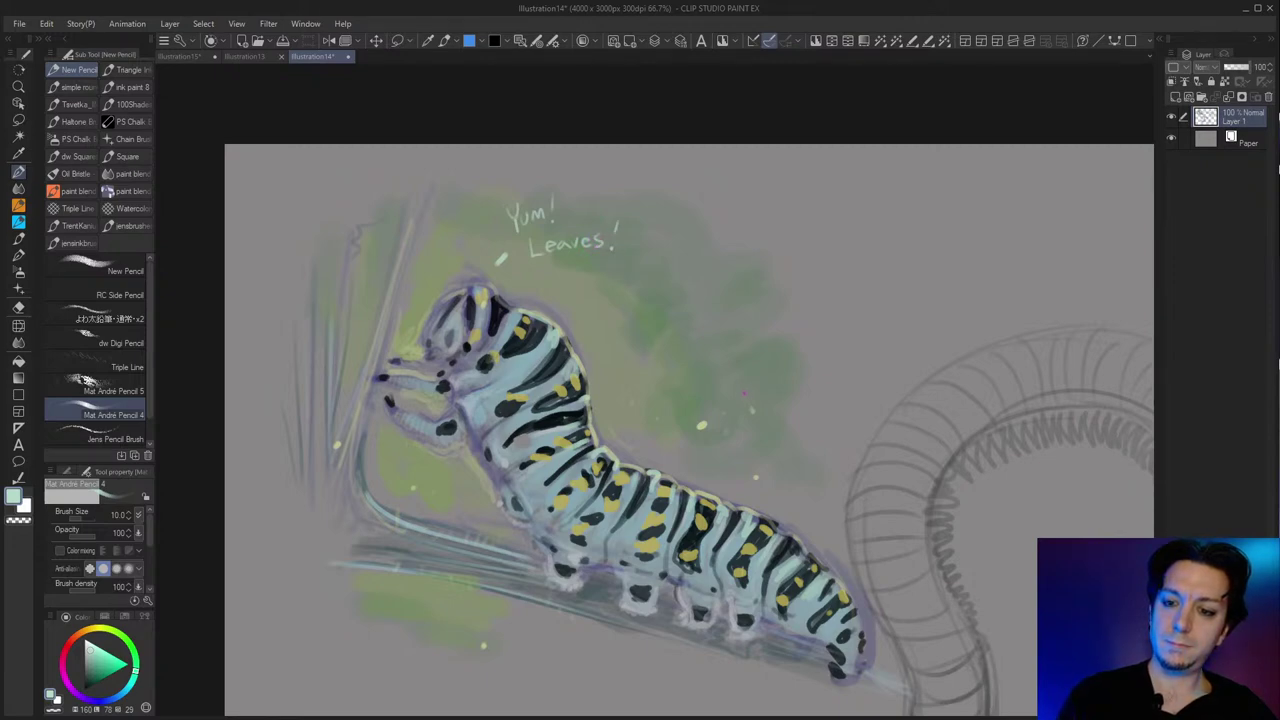
mouse_move(583, 264)
left_mouse_down()
mouse_move(584, 283)
mouse_move(654, 283)
left_mouse_up()
left_click(654, 288)
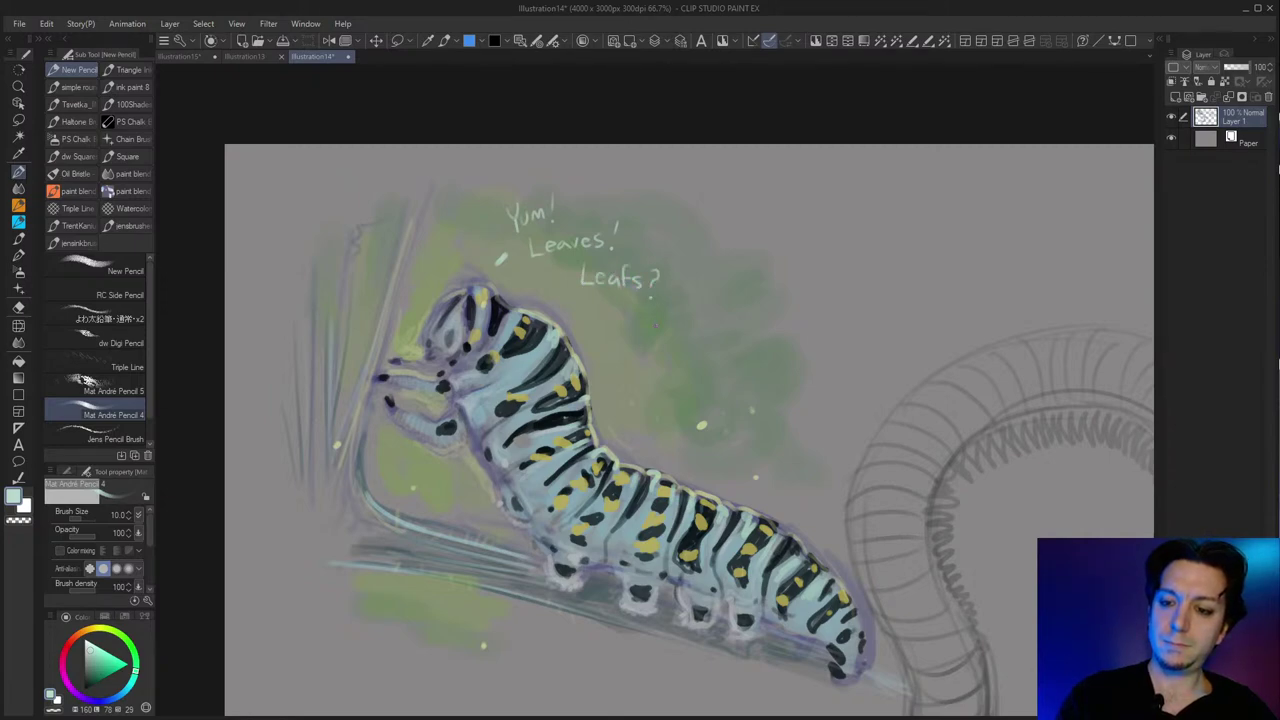
Letter "I can't spell, I'm only a catterpillar!" below the caterpillar's other lines, with a small speech mark in front.
left_click_drag(591, 314, 640, 335)
left_click_drag(653, 329, 626, 367)
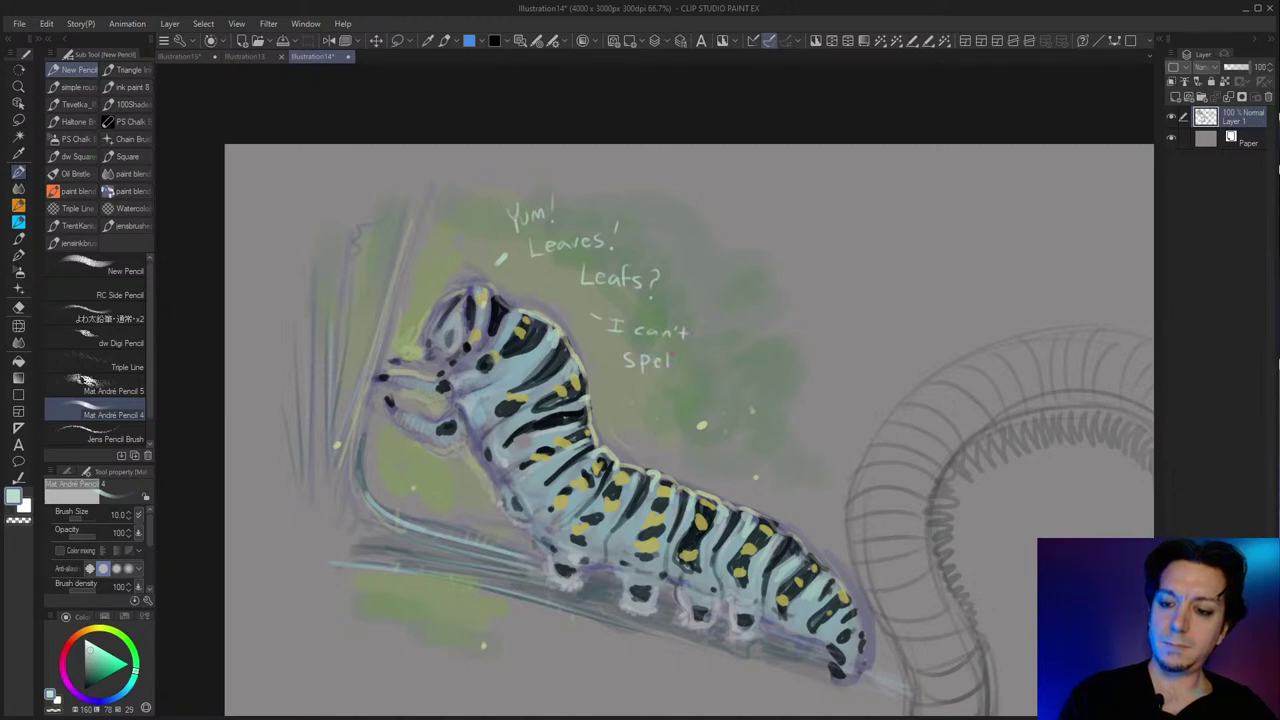
left_click_drag(640, 384, 636, 398)
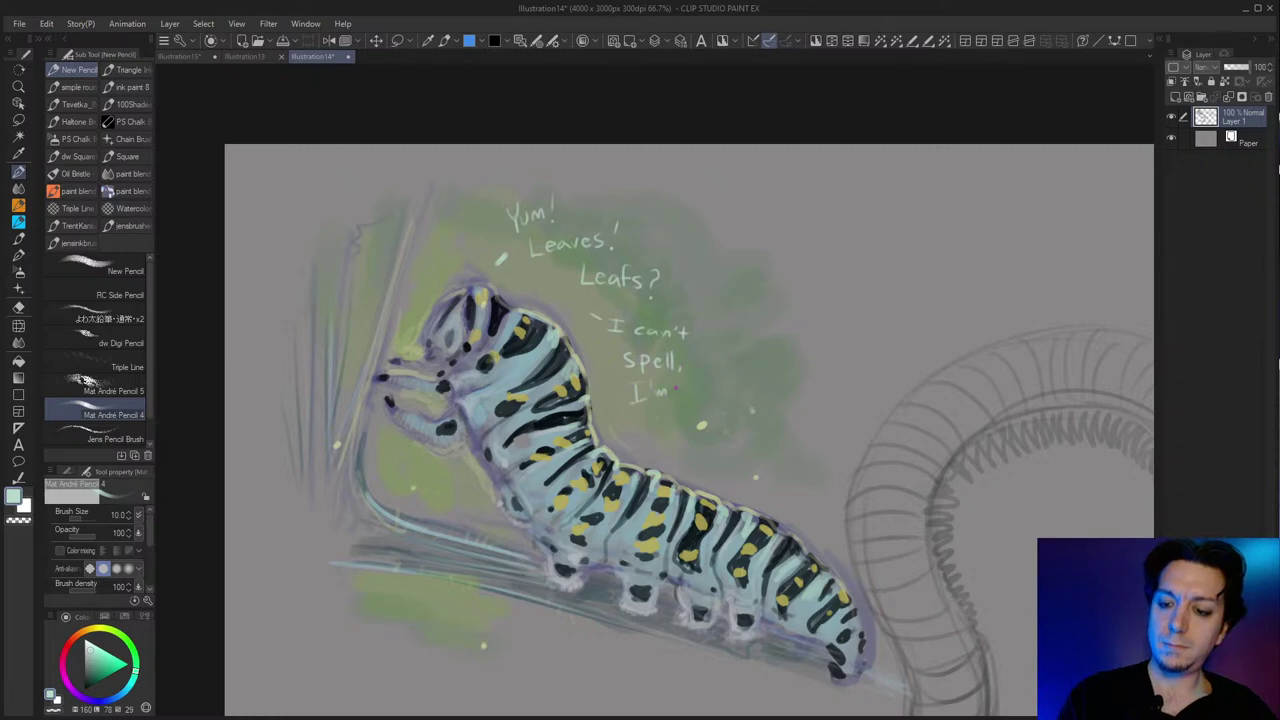
left_click_drag(685, 395, 694, 396)
left_click_drag(699, 378, 677, 421)
left_click_drag(684, 405, 688, 420)
left_click_drag(680, 413, 768, 411)
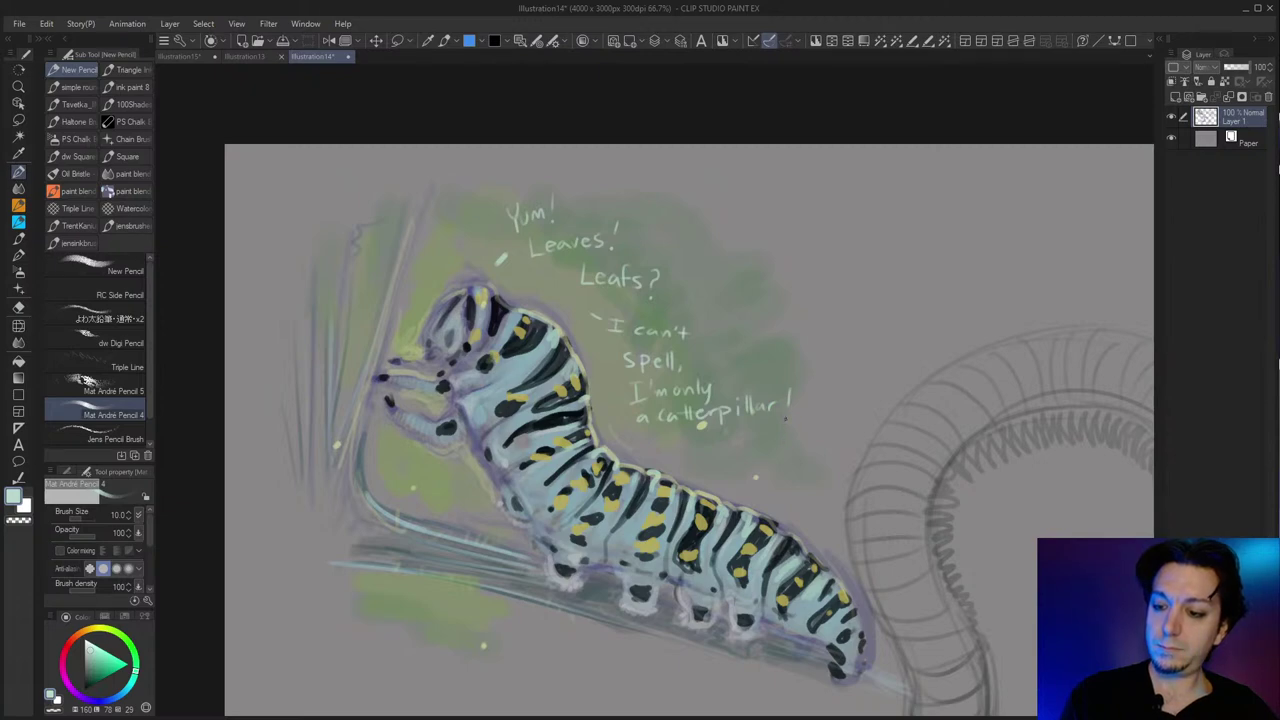
Add a speech mark beside the purple worm's head and letter "Yum!" with a person's name underneath.
mouse_move(760, 496)
left_mouse_down()
mouse_move(743, 497)
mouse_move(568, 307)
left_mouse_up()
left_click_drag(741, 462, 664, 412)
scroll(750, 522, "down", 3)
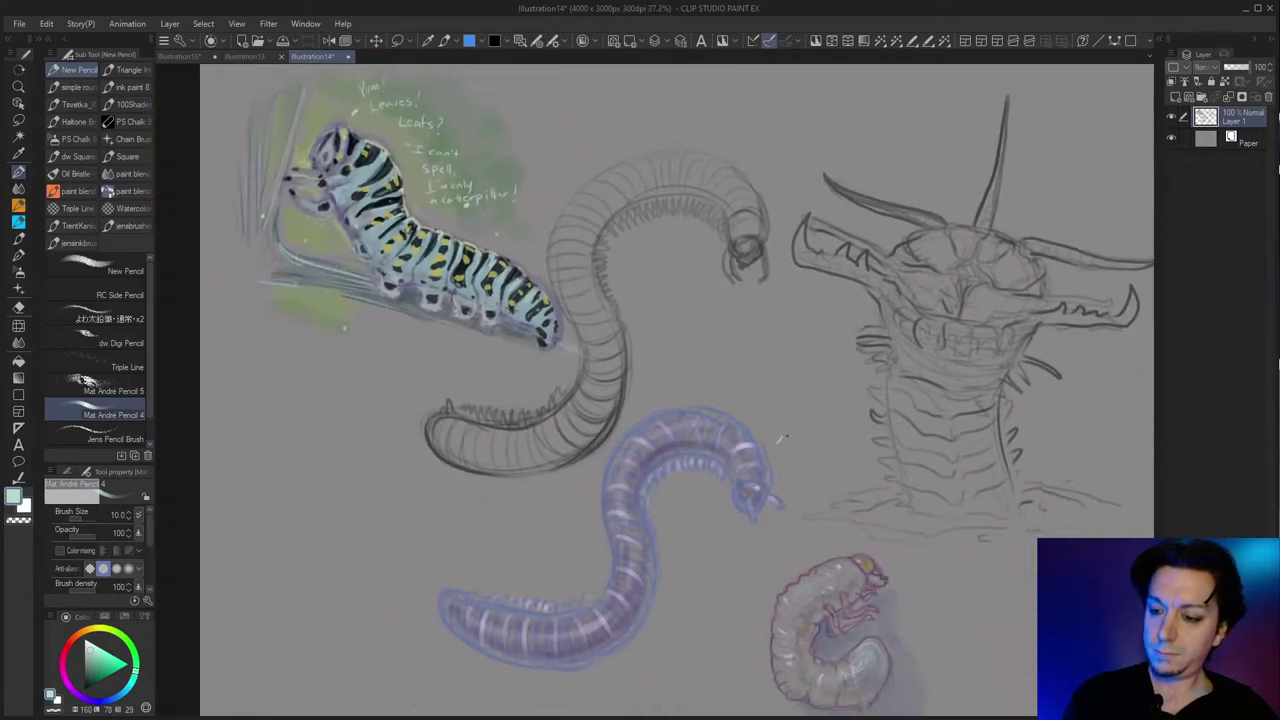
scroll(785, 442, "up", 2)
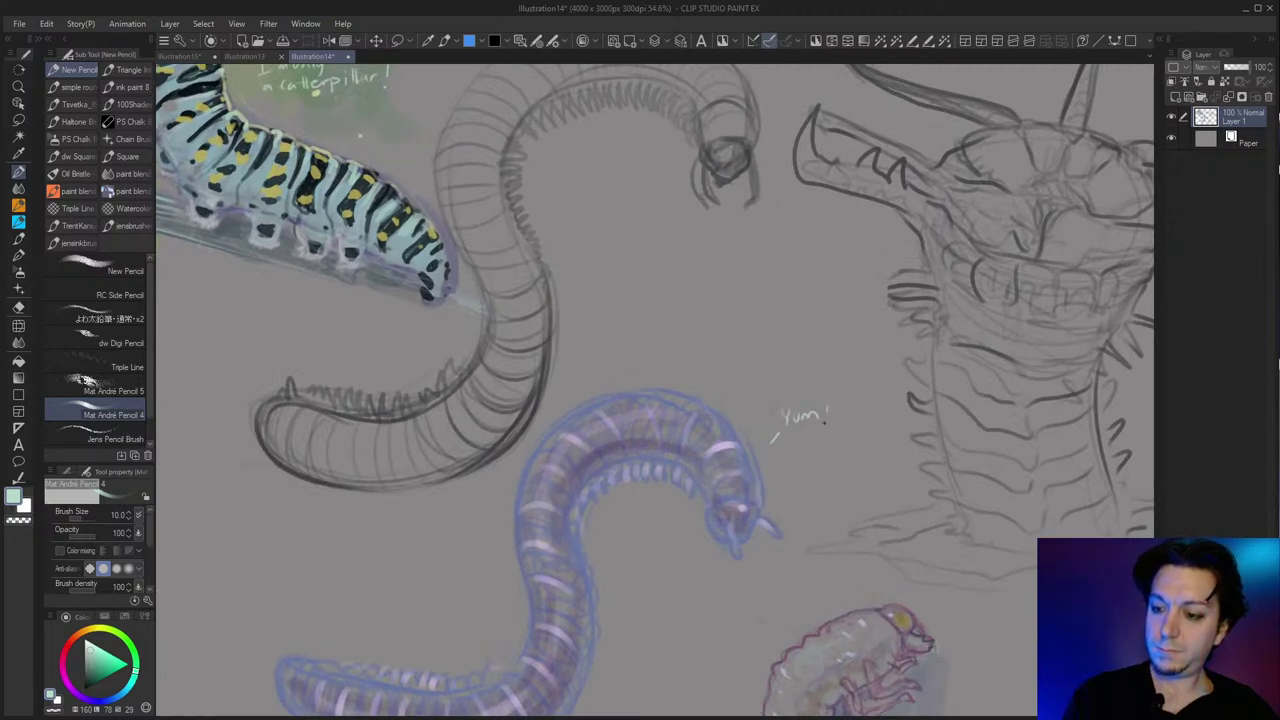
left_click_drag(788, 446, 800, 438)
left_click(805, 451)
left_click_drag(804, 438, 830, 440)
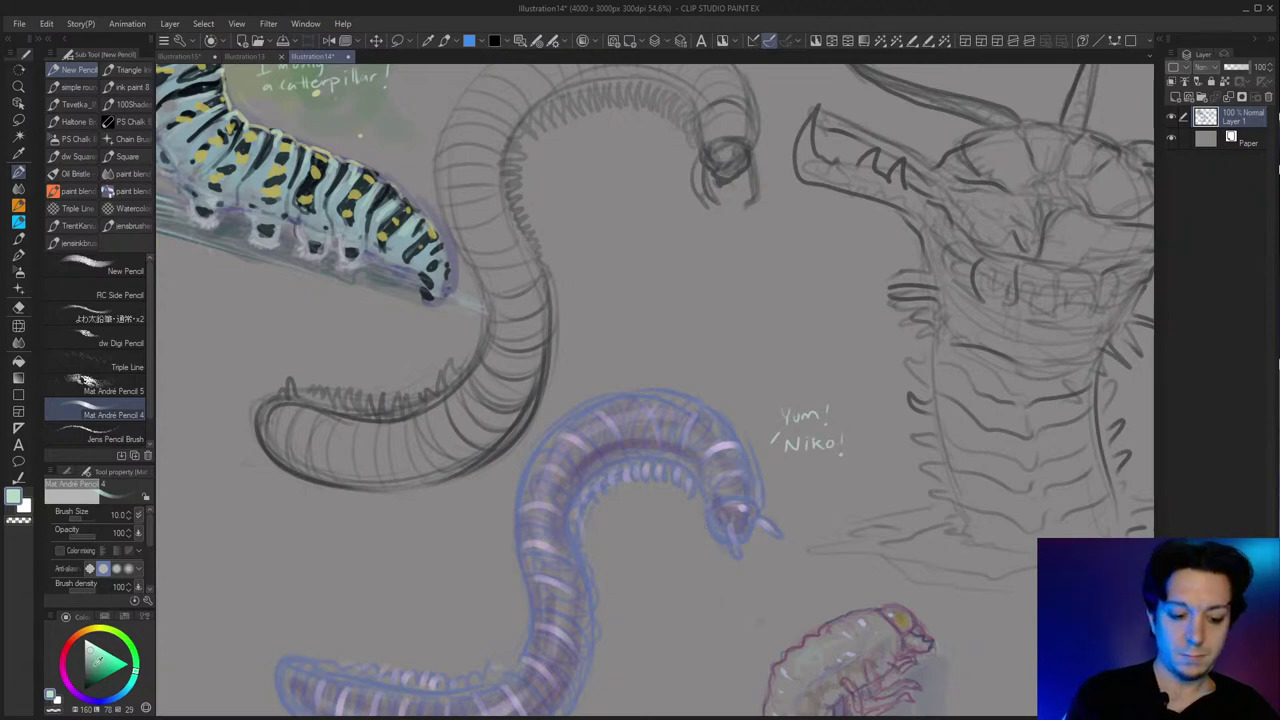
Add dark red blood specks at the purple worm's mouth and around the bobbit worm's head, lettering "Save me some!" beside the latter.
left_click(67, 644)
left_click(102, 673)
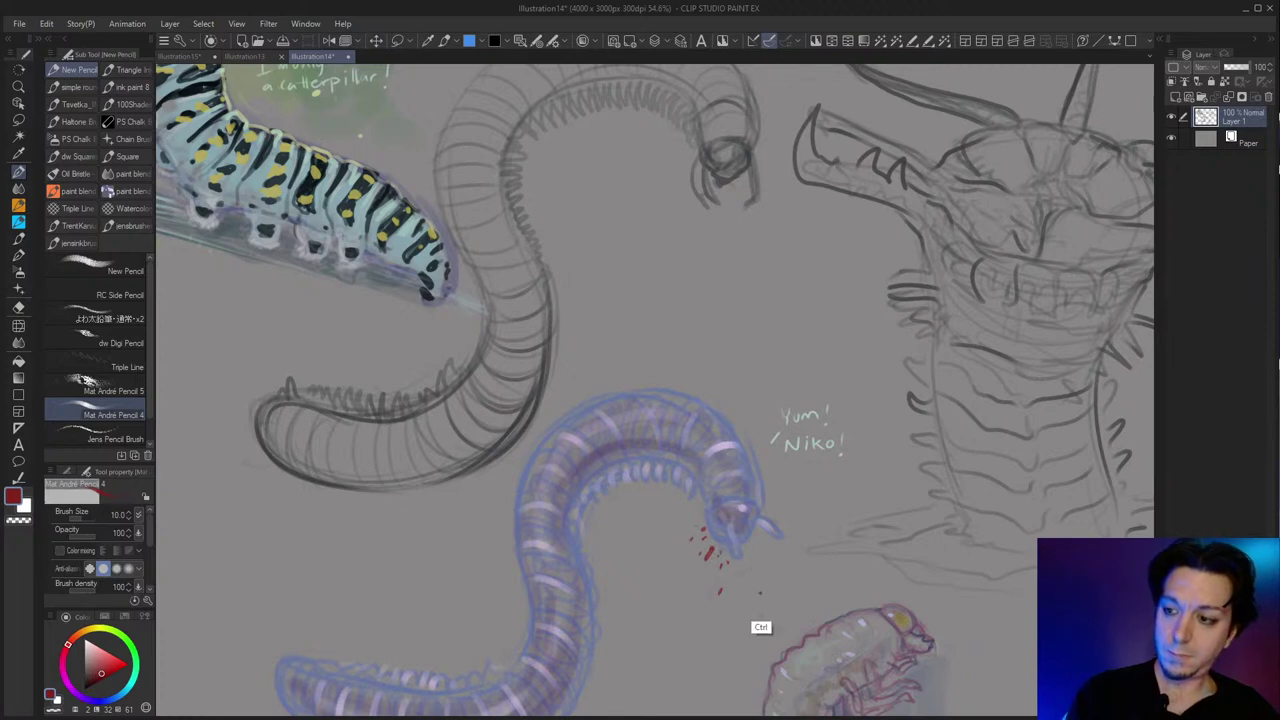
scroll(758, 604, "down", 2)
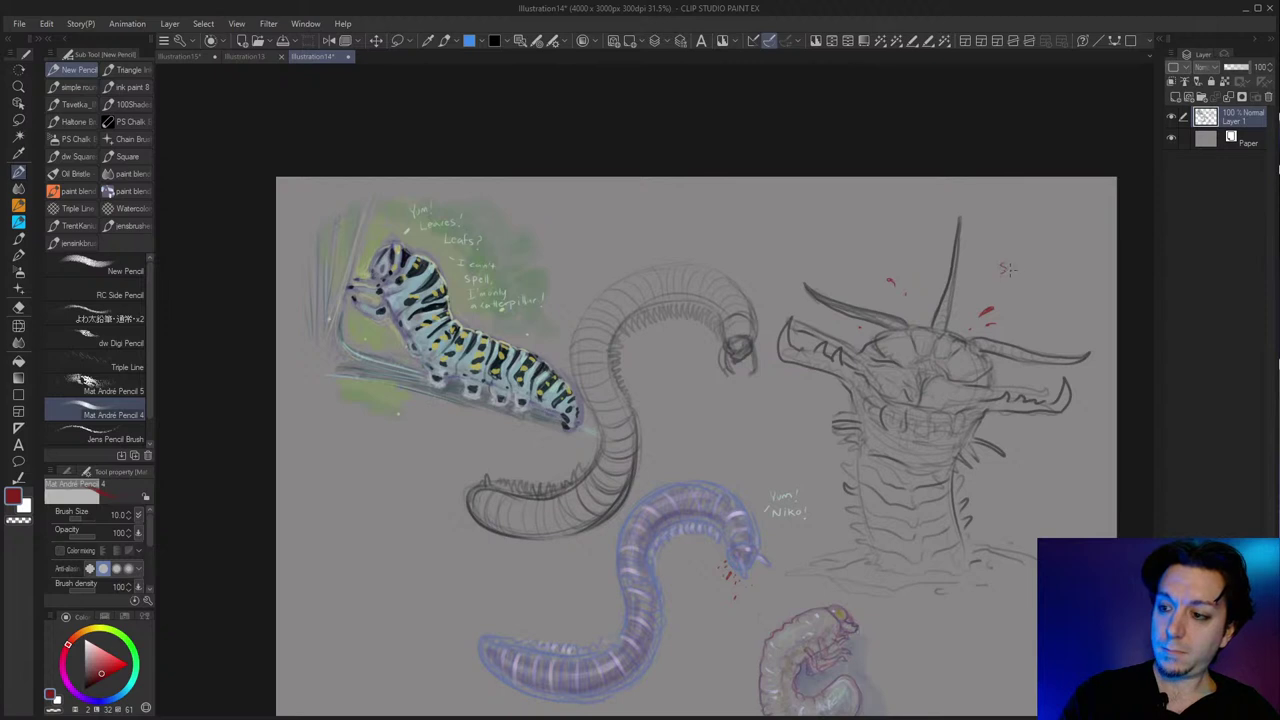
left_click_drag(1010, 292, 1025, 285)
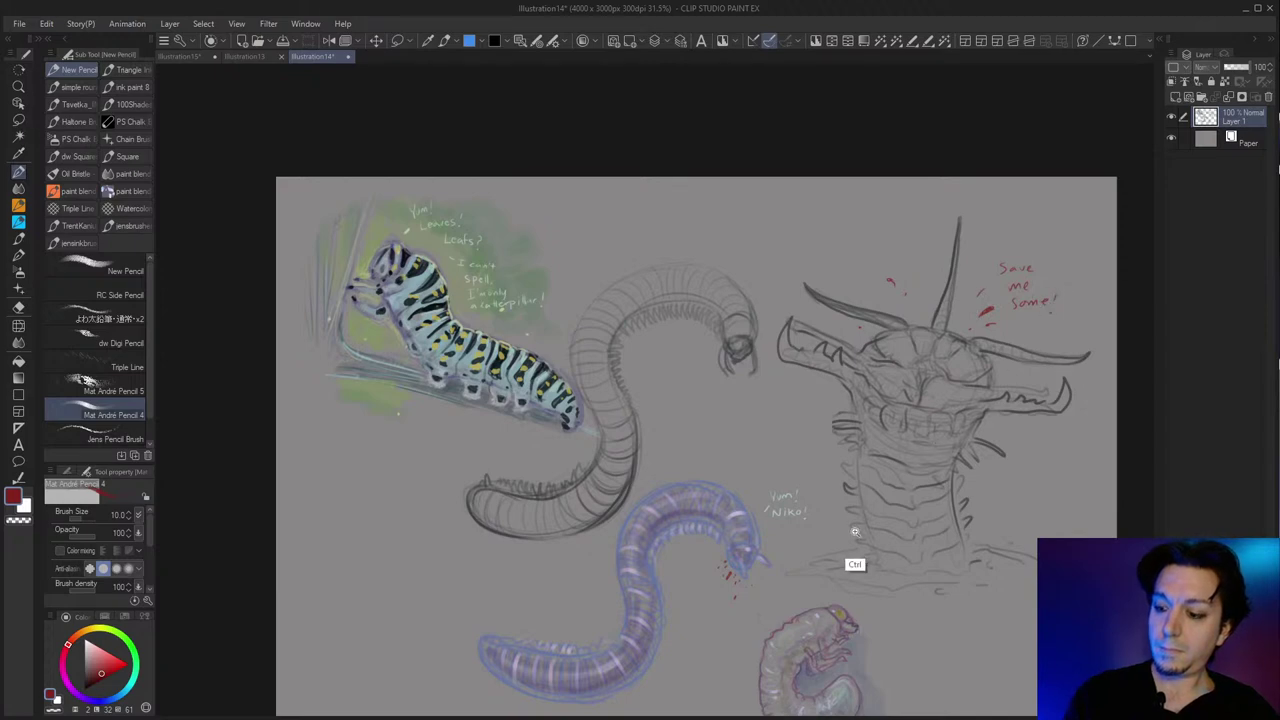
scroll(851, 560, "up", 4)
scroll(625, 494, "up", 4)
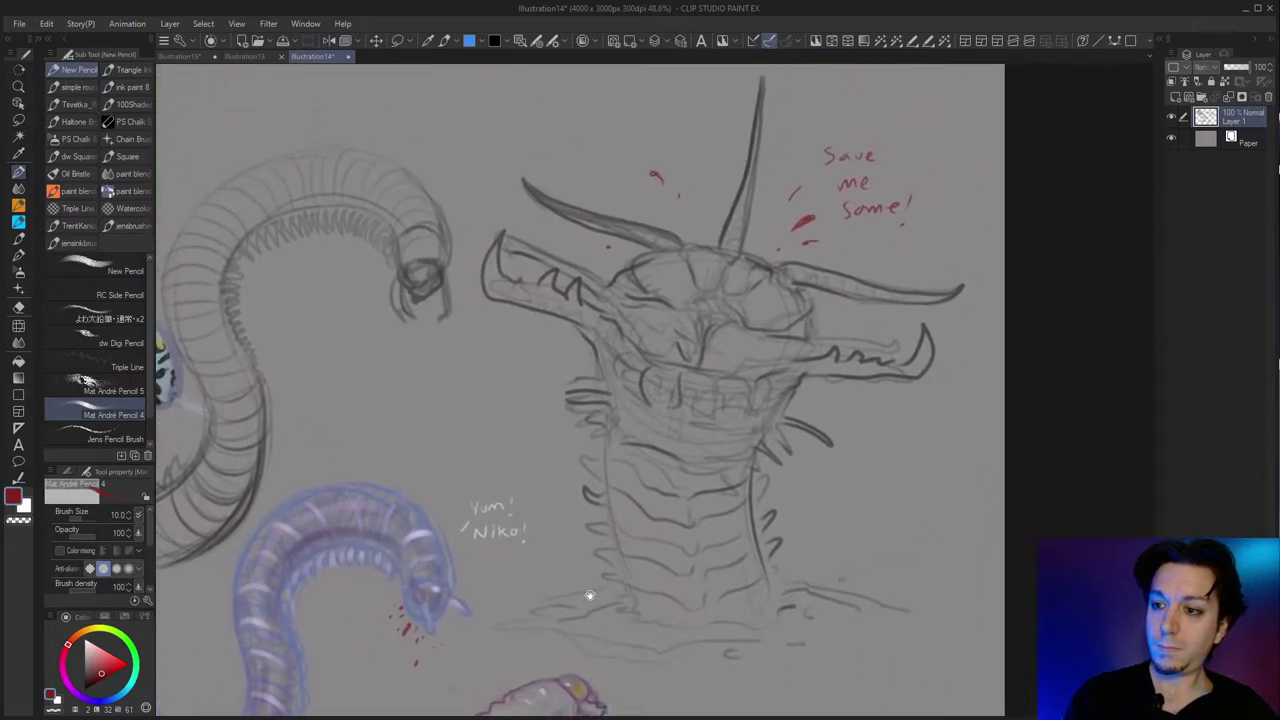
scroll(566, 604, "down", 4)
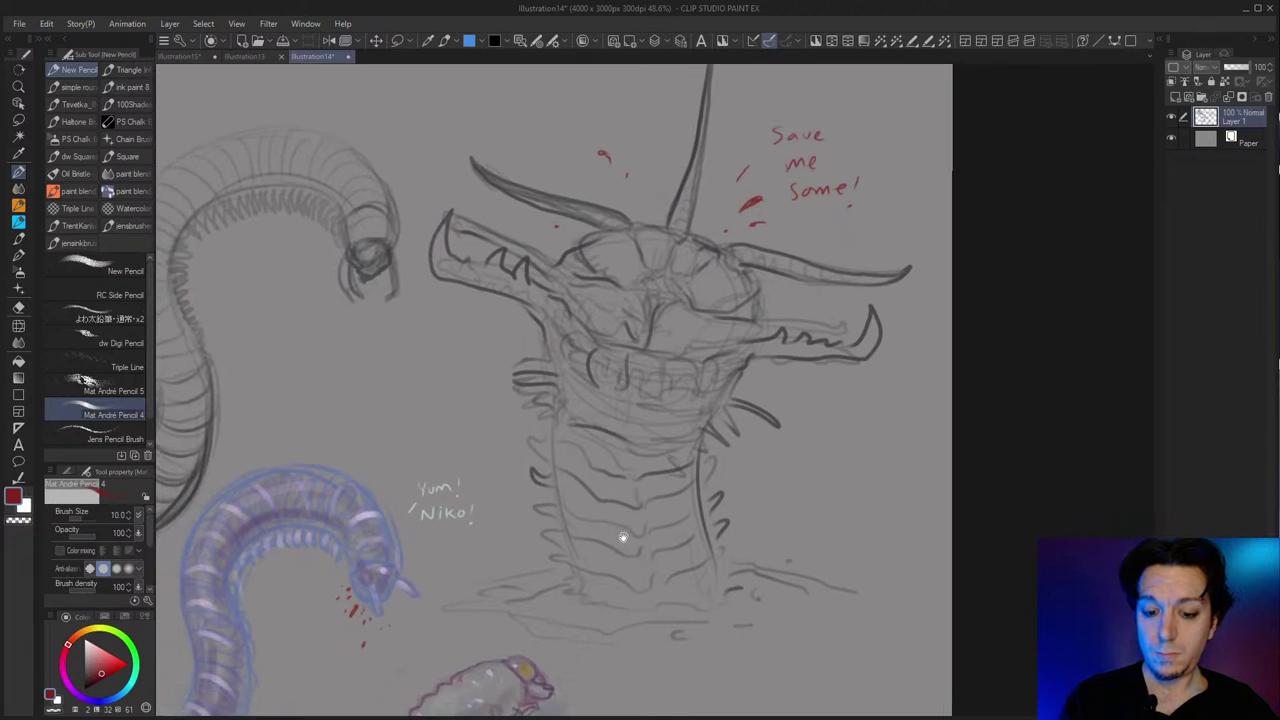
left_click_drag(771, 429, 829, 516)
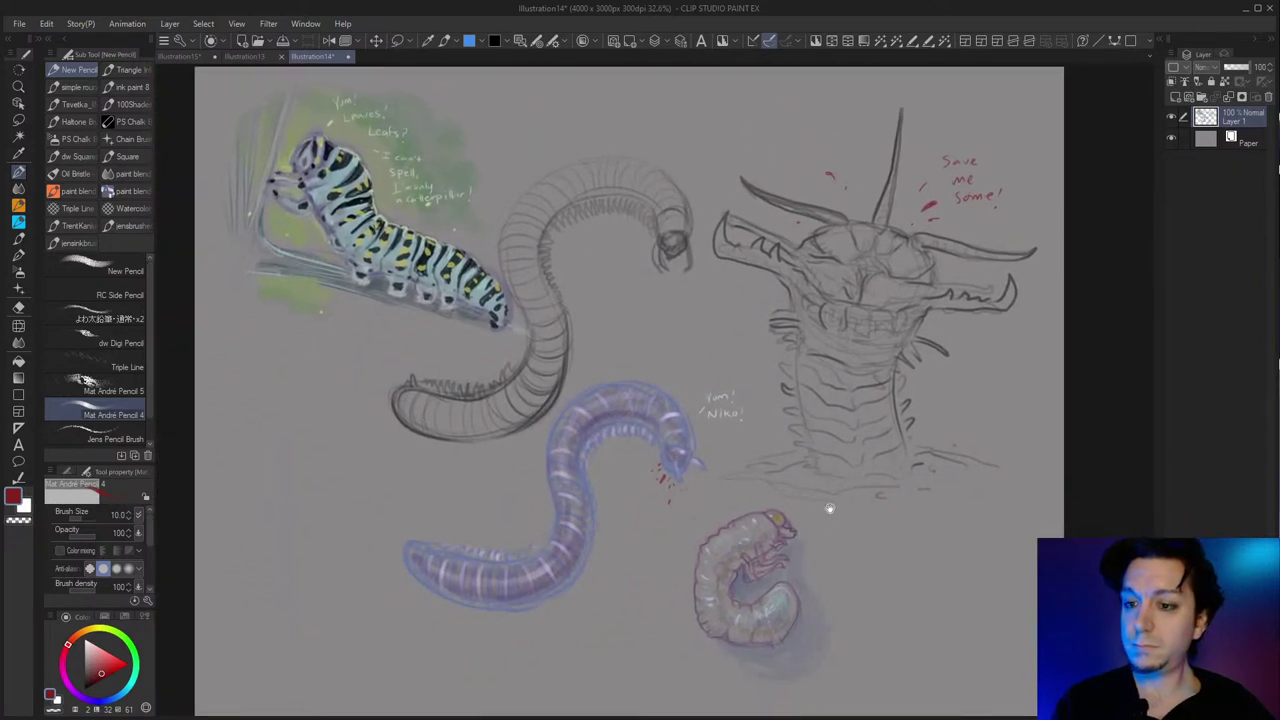
Switch to Illustration13 and erase the large white arrow from Layer 3, reducing the hard eraser to size 90.
left_click(262, 56)
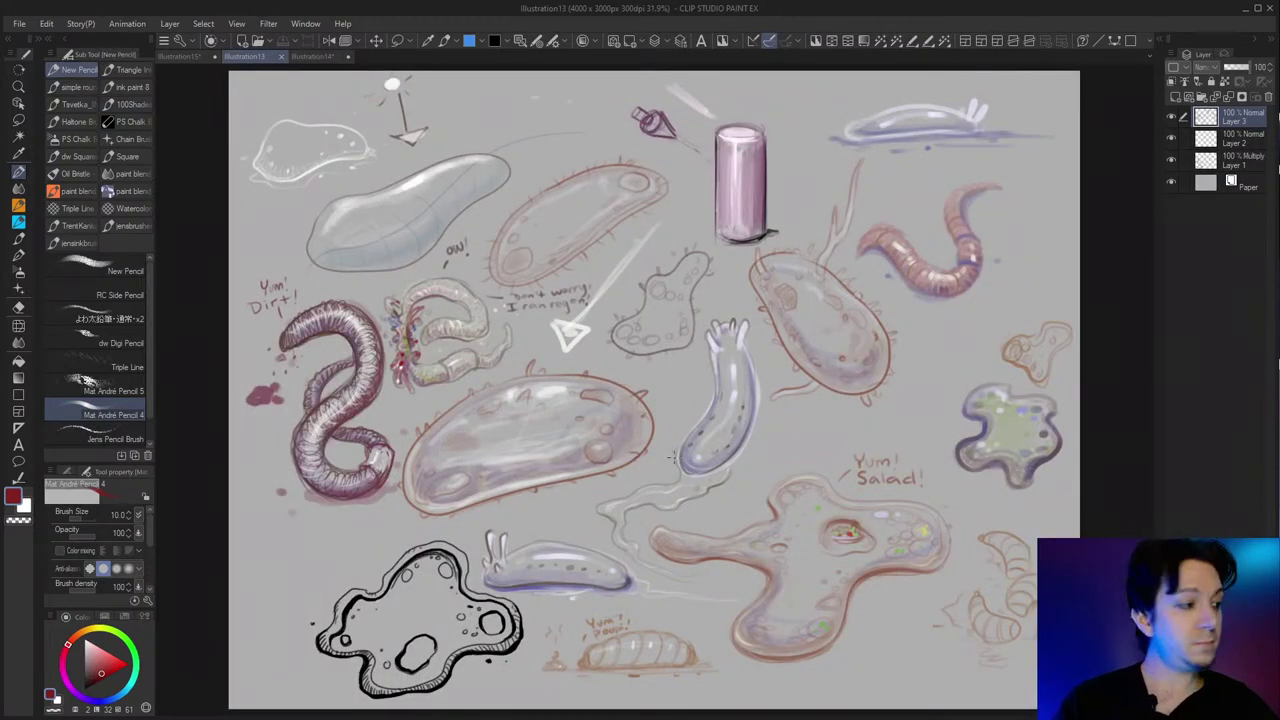
left_click(1171, 117)
left_click(1171, 117)
key("e")
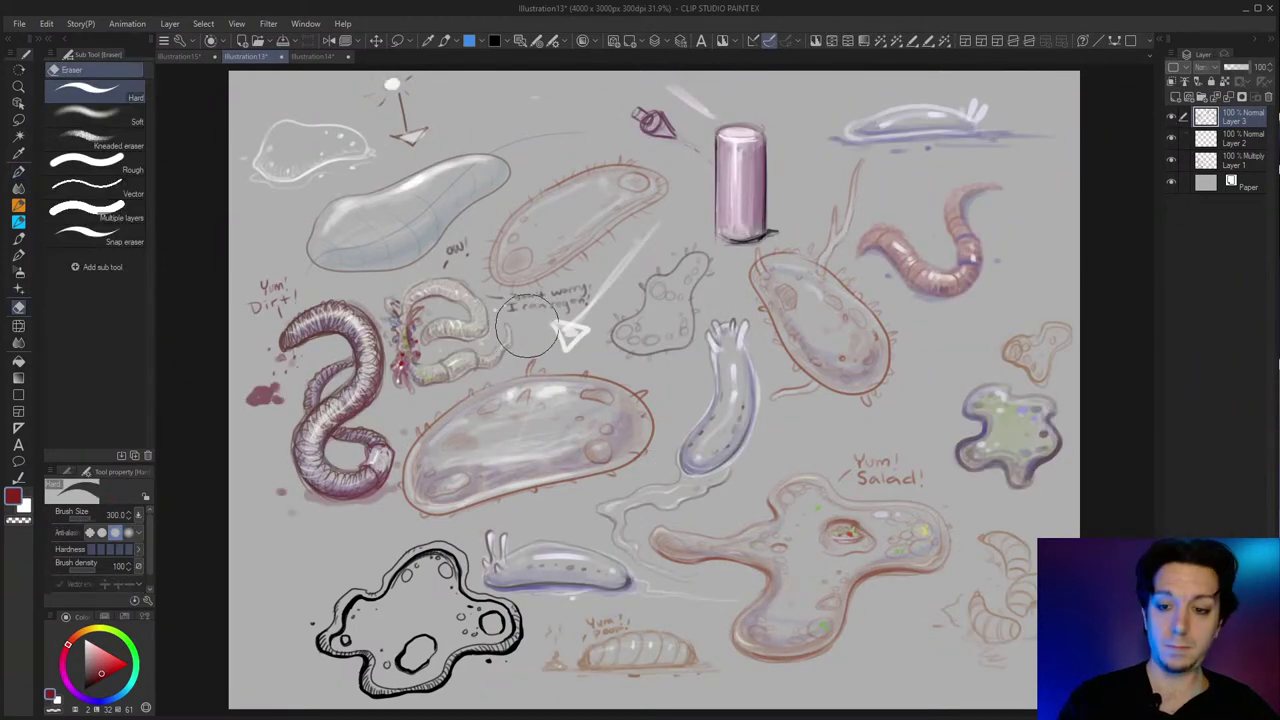
mouse_move(585, 322)
left_mouse_down()
mouse_move(567, 343)
mouse_move(656, 225)
left_mouse_up()
key("bracketleft")
key("bracketleft")
key("bracketleft")
key("bracketleft")
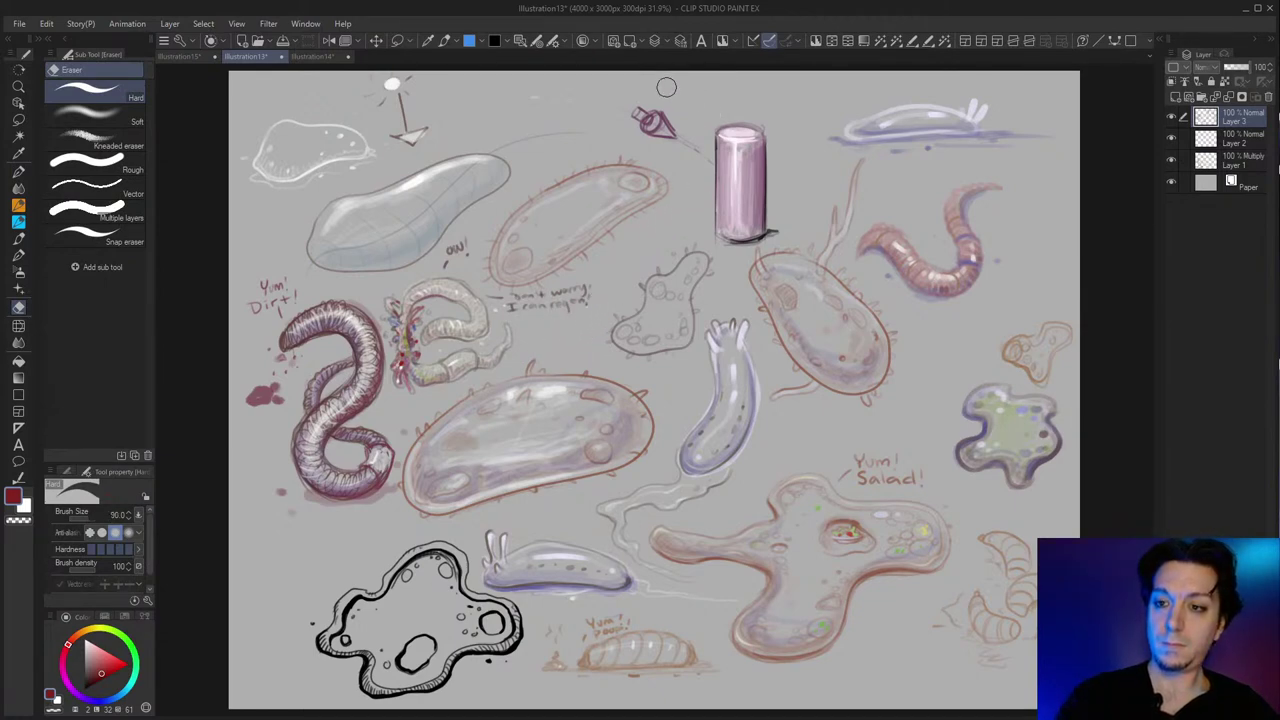
scroll(875, 455, "down", 2)
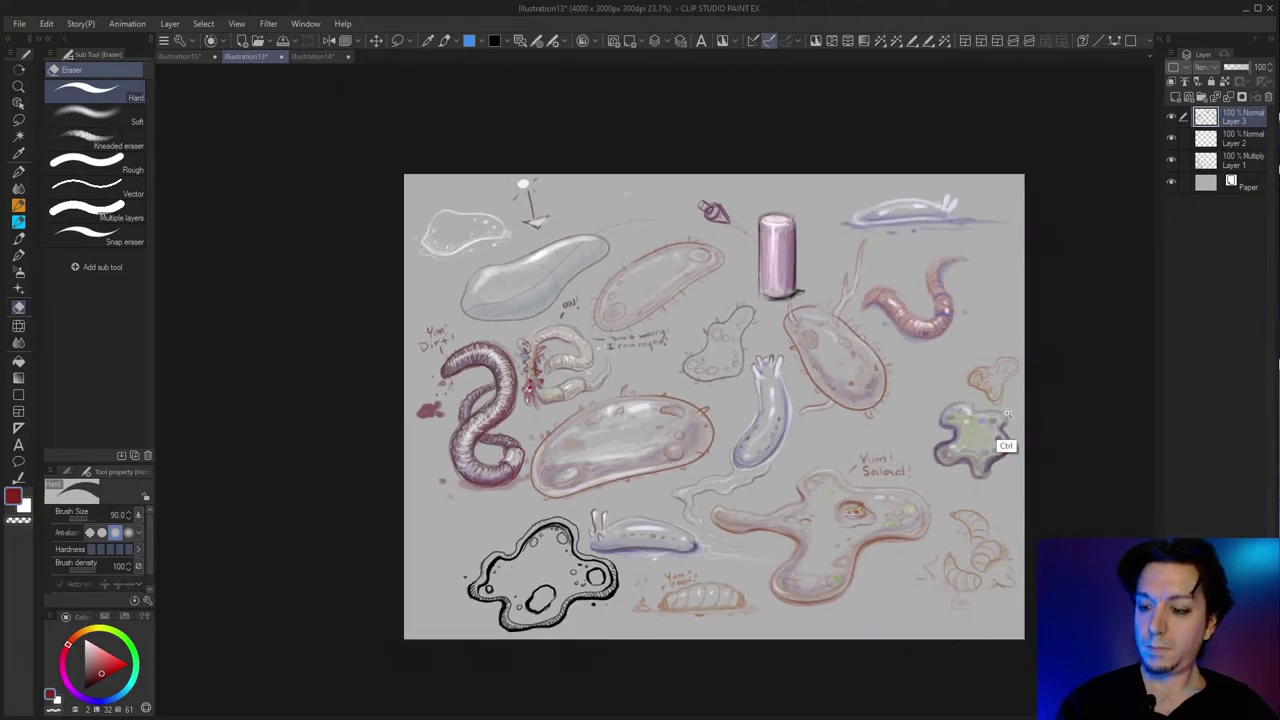
scroll(885, 472, "up", 3)
left_click_drag(898, 447, 905, 448)
left_click_drag(909, 540, 662, 345)
left_click_drag(690, 411, 700, 478)
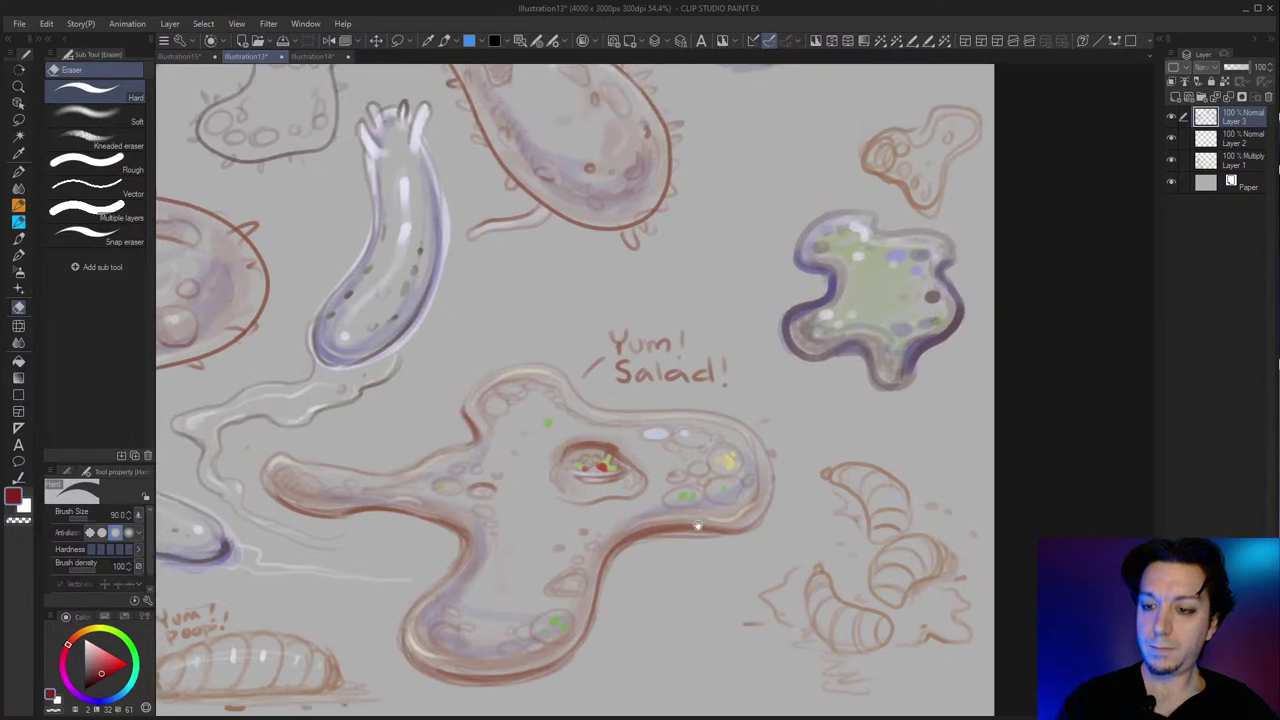
Look over the amoeba, larva, slug and worm studies across Illustration13, then review the caterpillar and worm sketches in Illustration14.
left_click_drag(952, 530, 822, 429)
left_click_drag(780, 543, 708, 515)
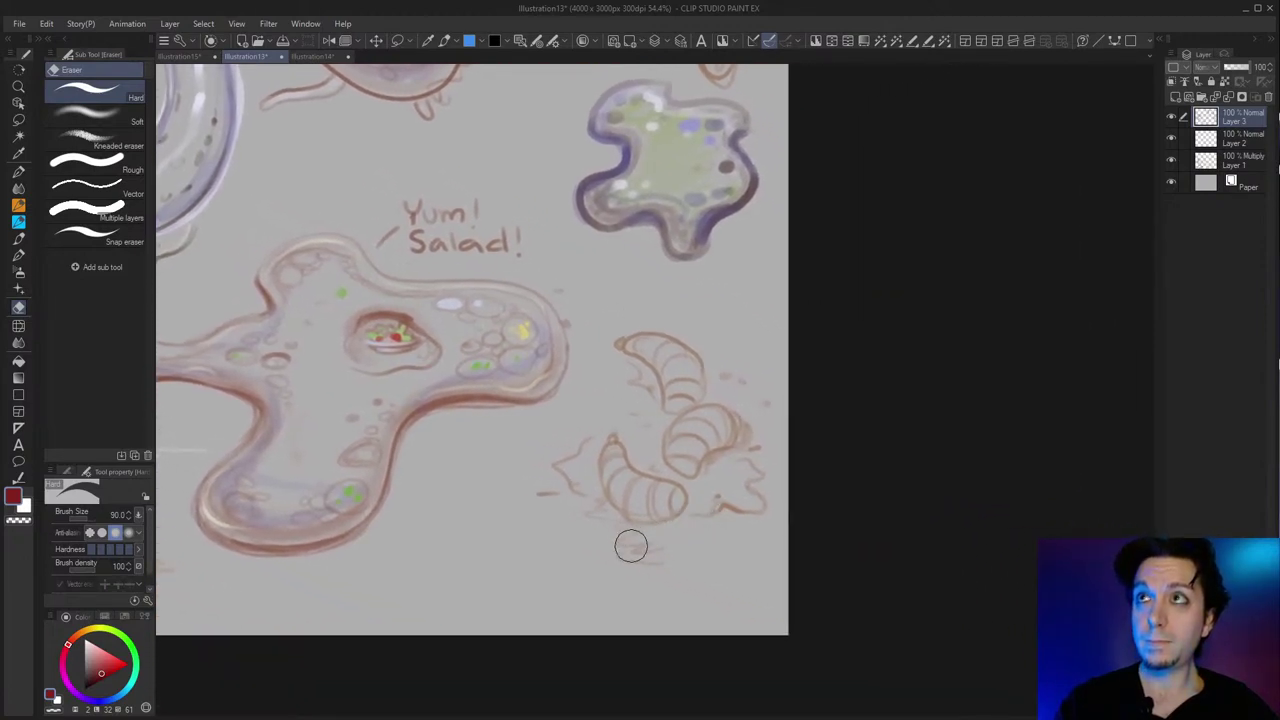
left_click_drag(621, 551, 627, 564)
scroll(627, 565, "left", 4)
scroll(627, 565, "up", 1)
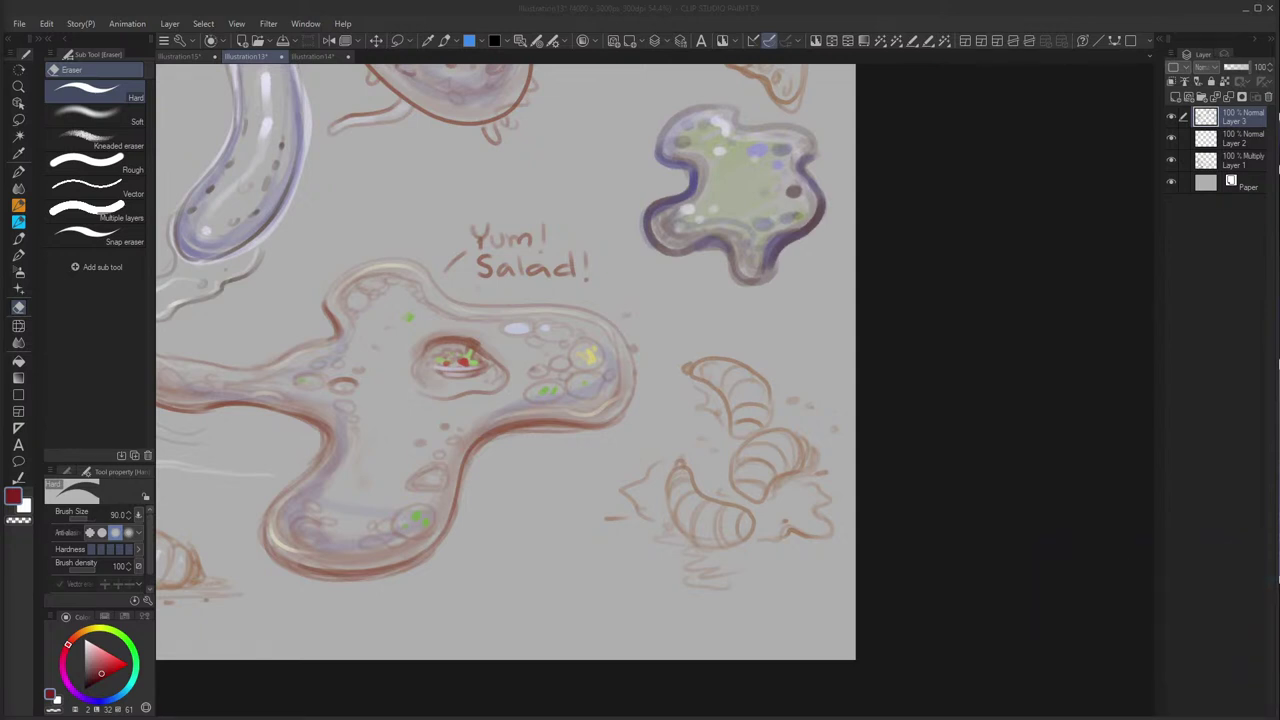
left_click_drag(530, 508, 1036, 489)
left_click_drag(752, 518, 812, 509)
left_click_drag(738, 565, 808, 674)
left_click_drag(783, 517, 823, 580)
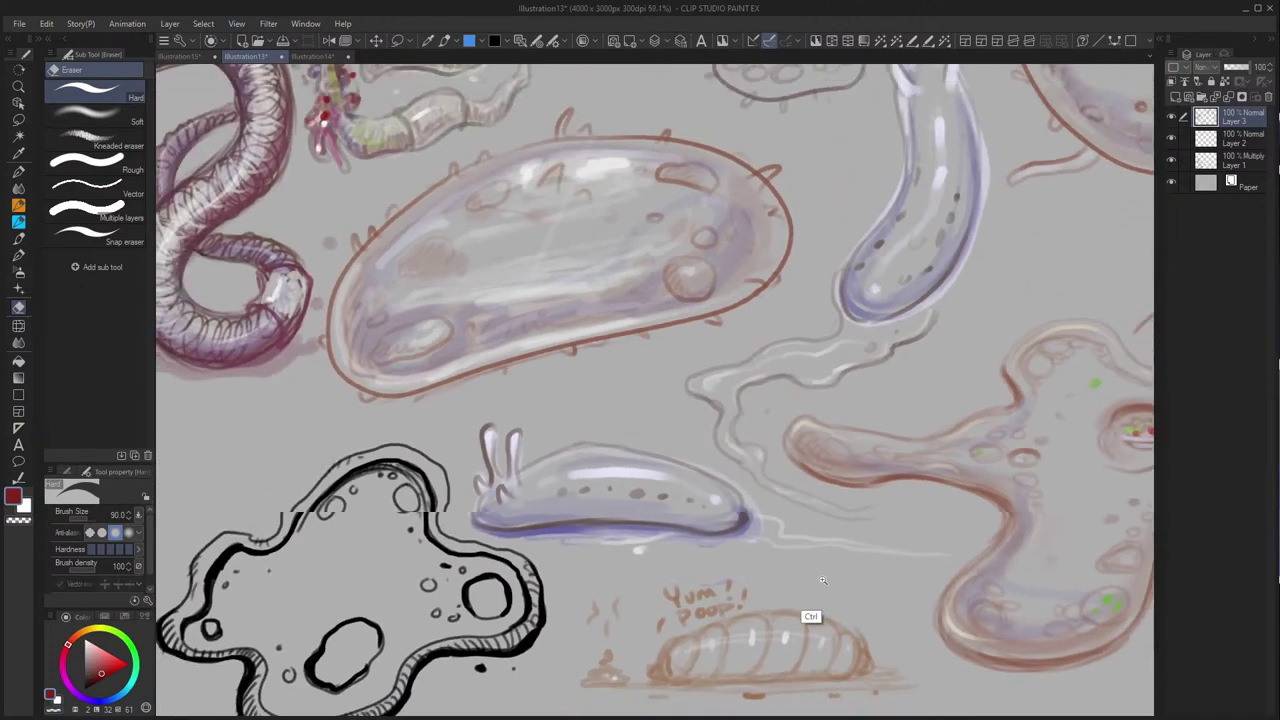
scroll(822, 580, "down", 2)
scroll(771, 606, "up", 1)
left_click_drag(725, 648, 662, 718)
mouse_move(813, 532)
left_mouse_down()
mouse_move(729, 643)
mouse_move(770, 590)
mouse_move(896, 535)
left_mouse_up()
scroll(752, 615, "up", 1)
scroll(779, 592, "down", 1)
left_click_drag(629, 498, 649, 498)
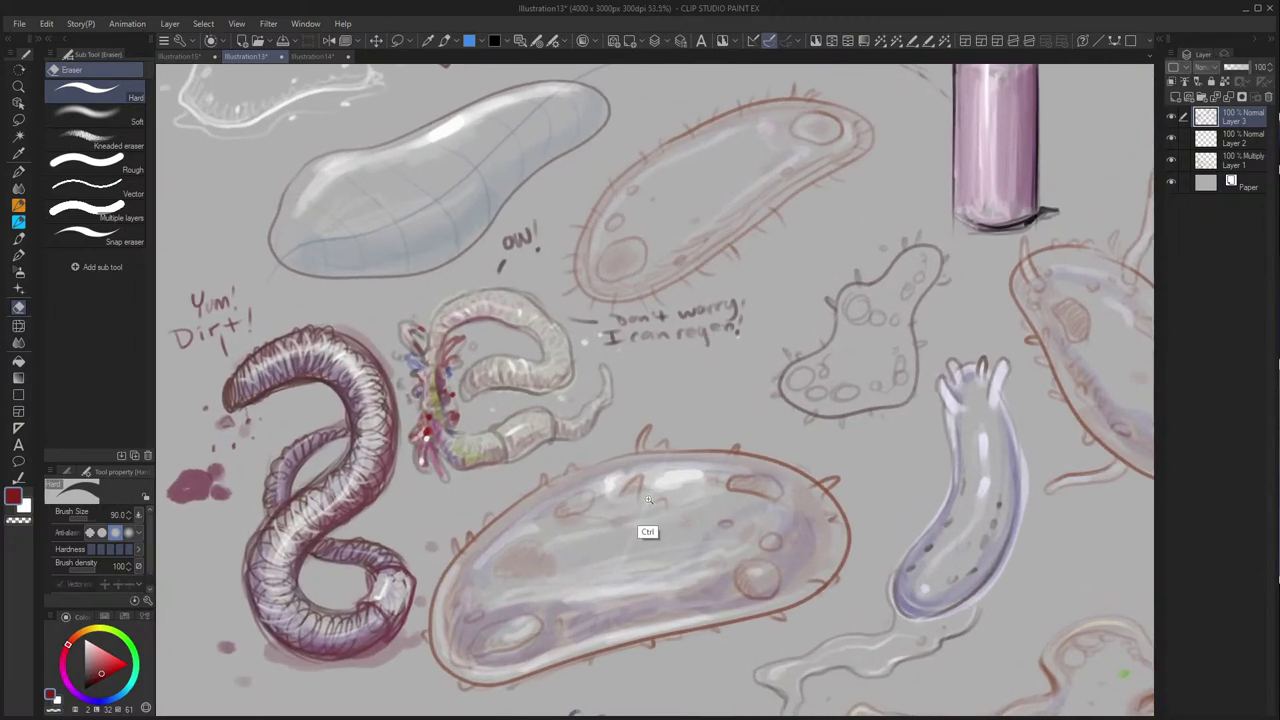
mouse_move(689, 451)
left_mouse_down()
mouse_move(721, 461)
mouse_move(700, 564)
mouse_move(719, 556)
mouse_move(699, 570)
mouse_move(626, 400)
mouse_move(516, 315)
mouse_move(679, 472)
mouse_move(680, 451)
left_mouse_up()
left_click(313, 56)
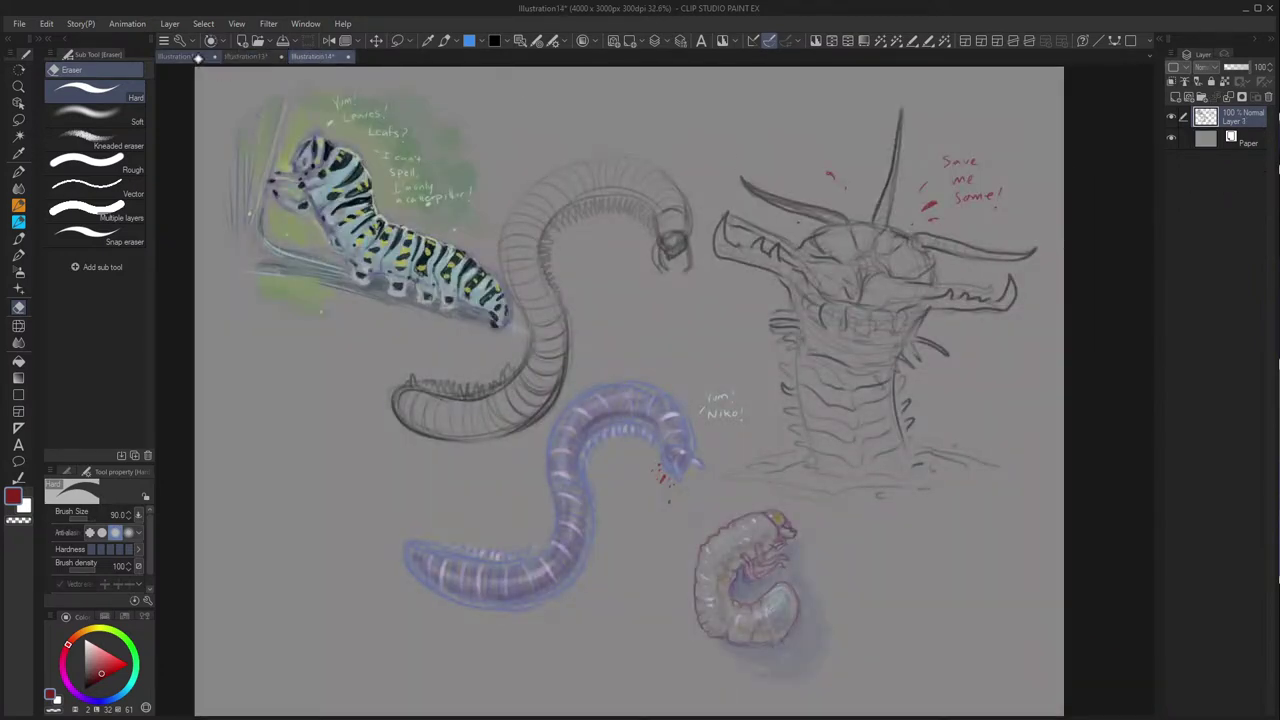
Switch to Illustration15, add a new raster layer above Layer 5 and reduce the hard eraser to size 17.5.
left_click(185, 56)
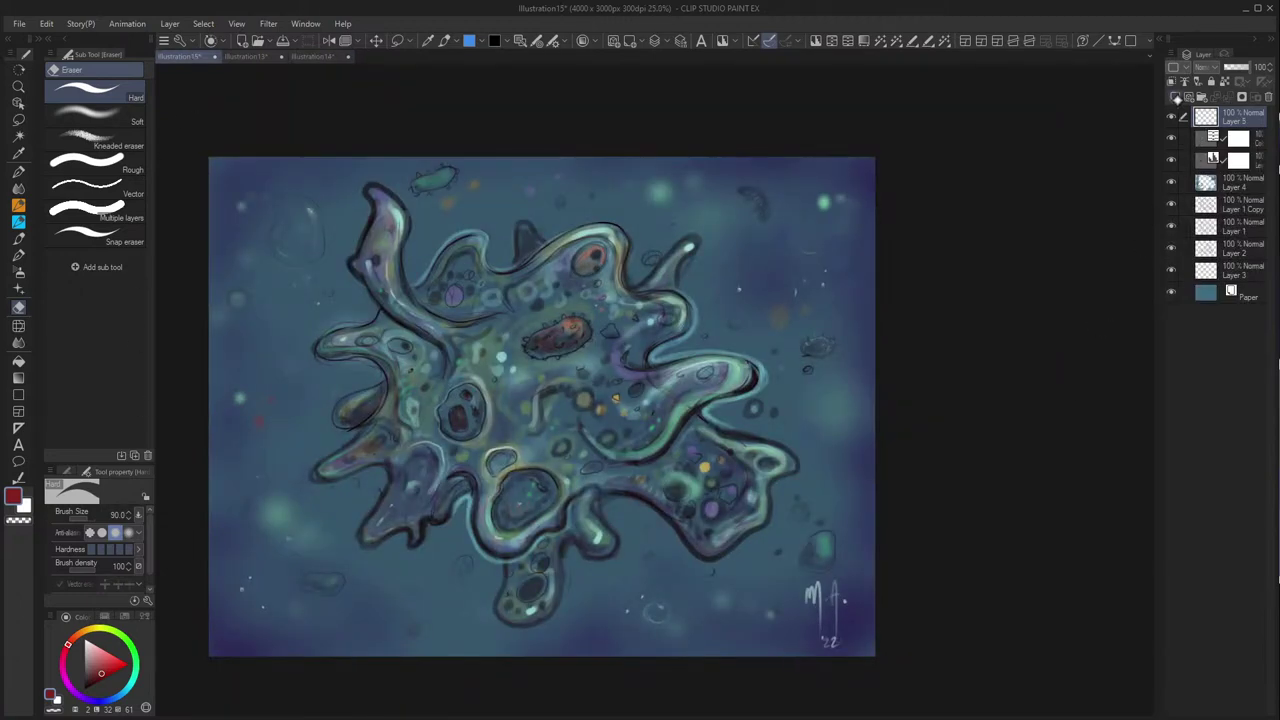
left_click(1176, 97)
key("[")
key("[")
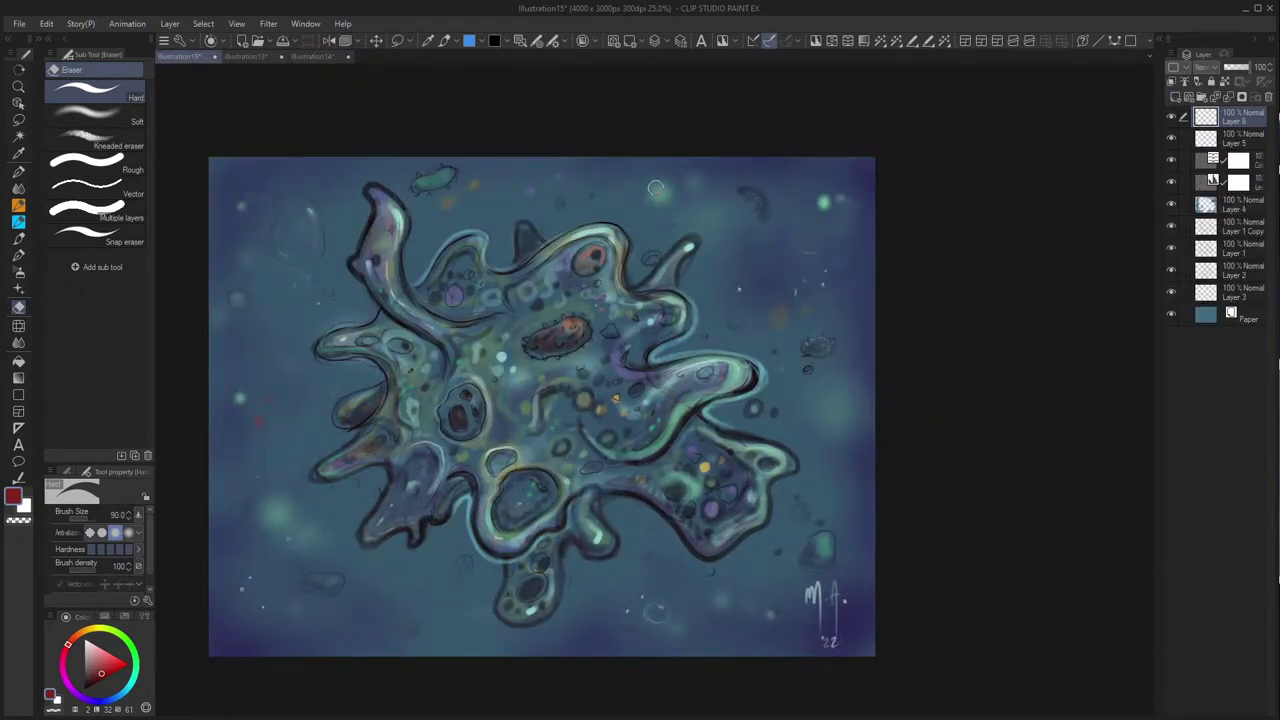
key("bracketleft")
key("bracketleft")
key("bracketleft")
left_click_drag(855, 576, 1027, 640)
scroll(986, 664, "down", 3)
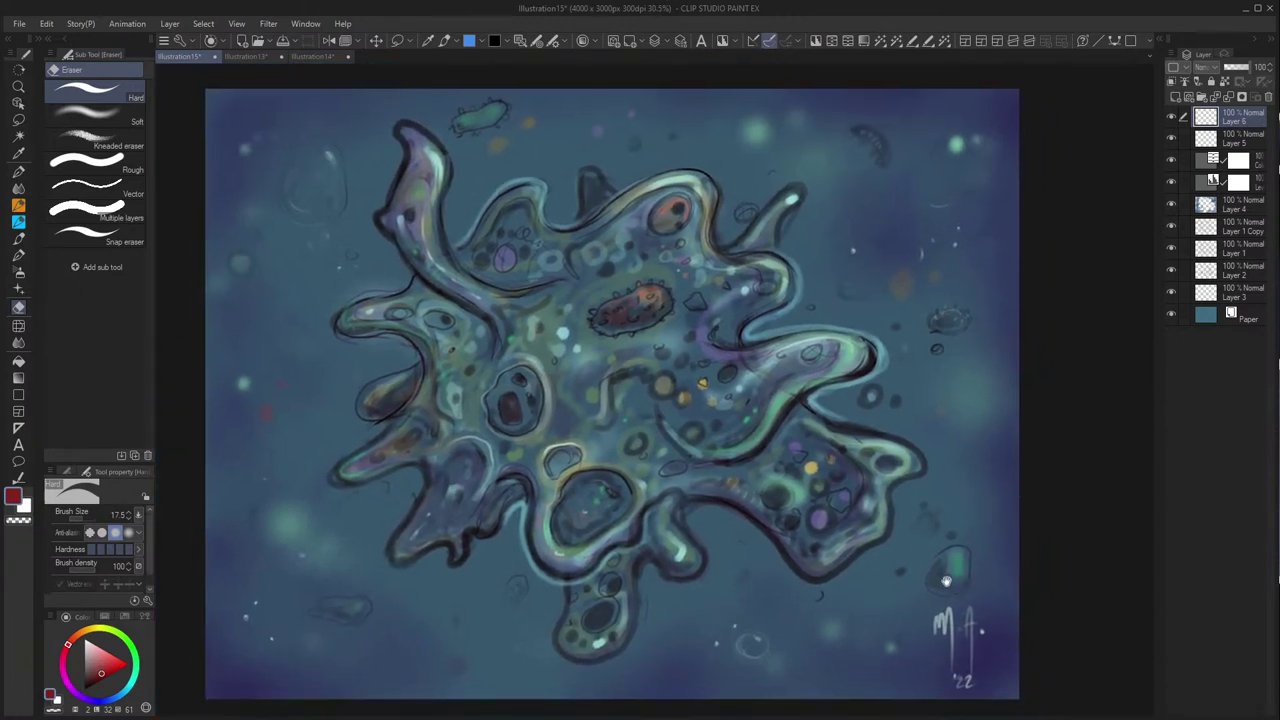
left_click_drag(910, 584, 905, 594)
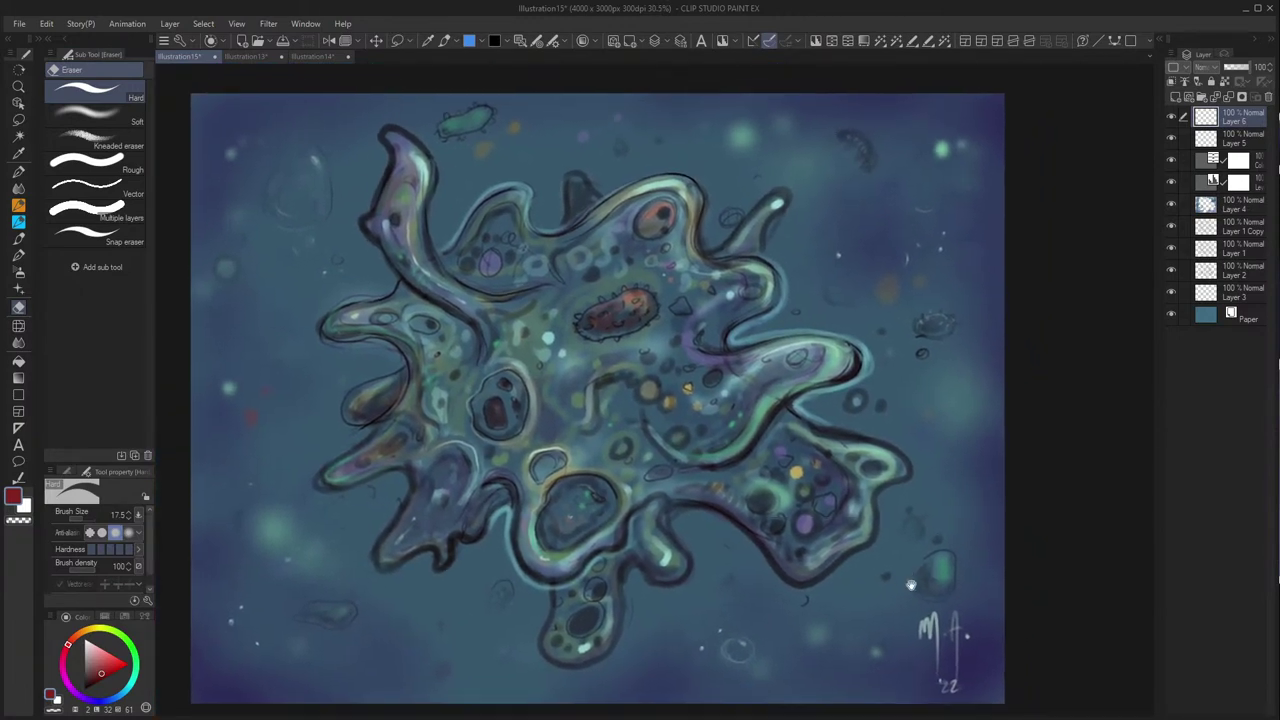